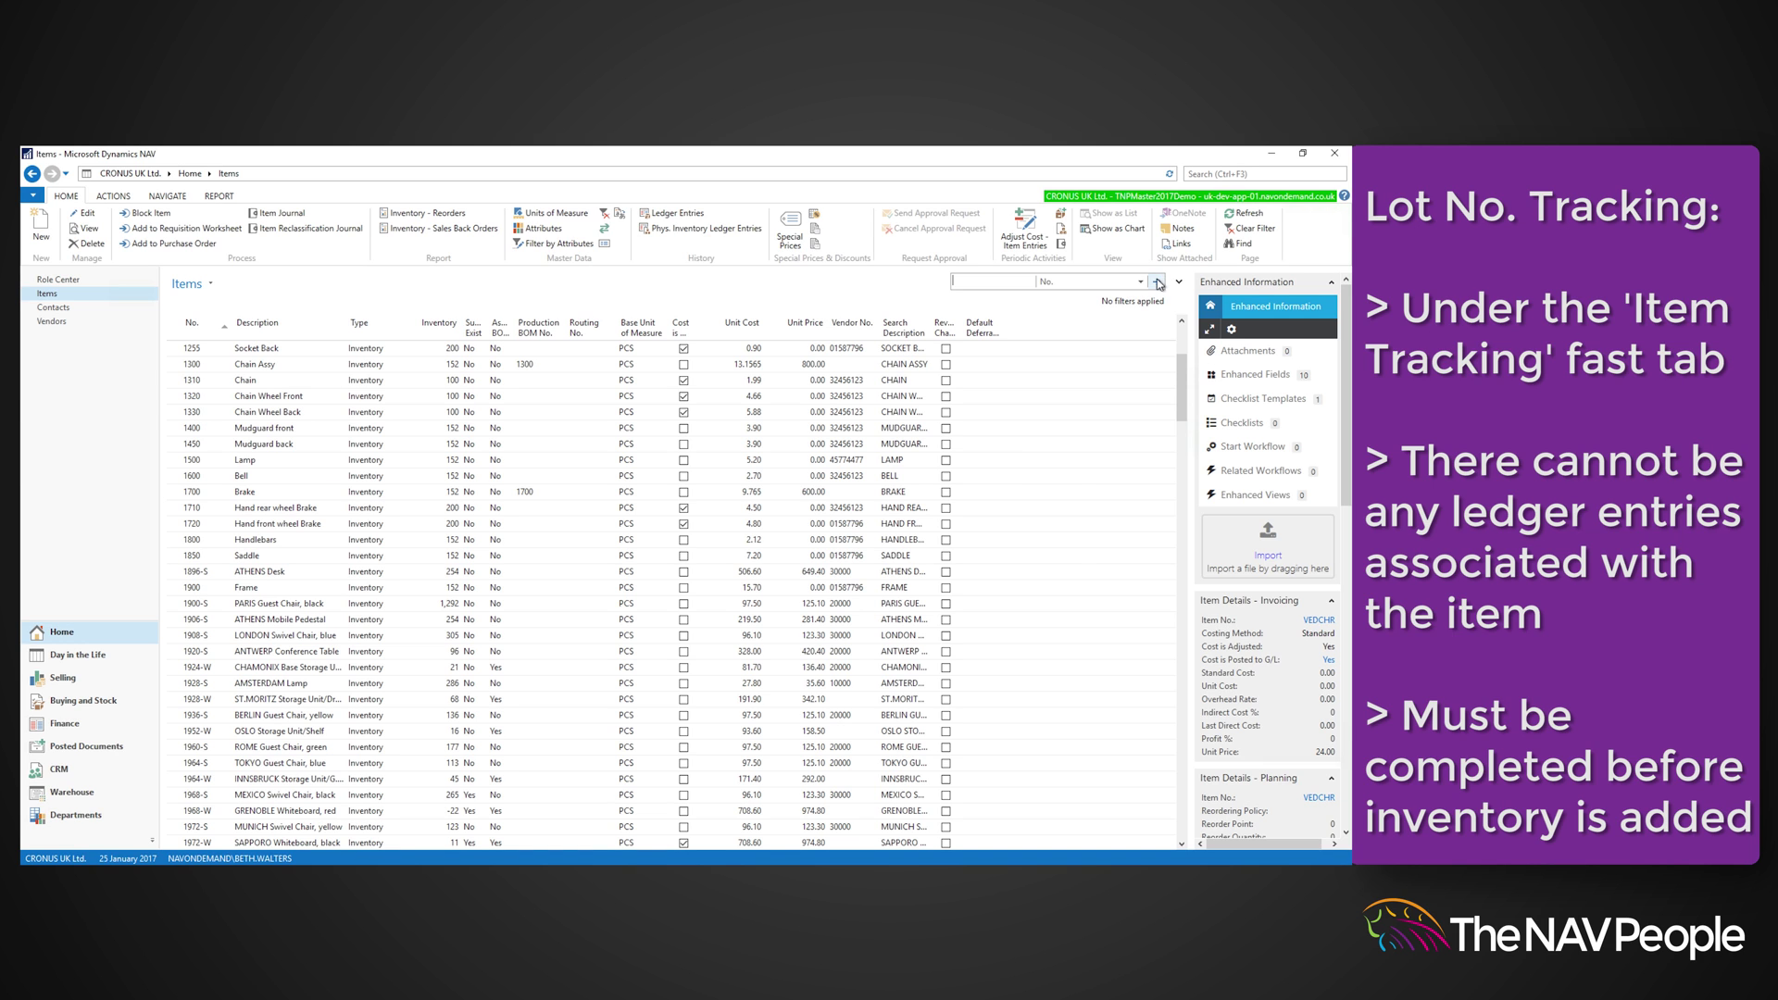
# Filter the Items list by description 'Ved' and open 20075 Vedbaek Window for editing
pyautogui.click(1140, 281)
pyautogui.click(1082, 314)
pyautogui.write('Ved')
pyautogui.press('Return')
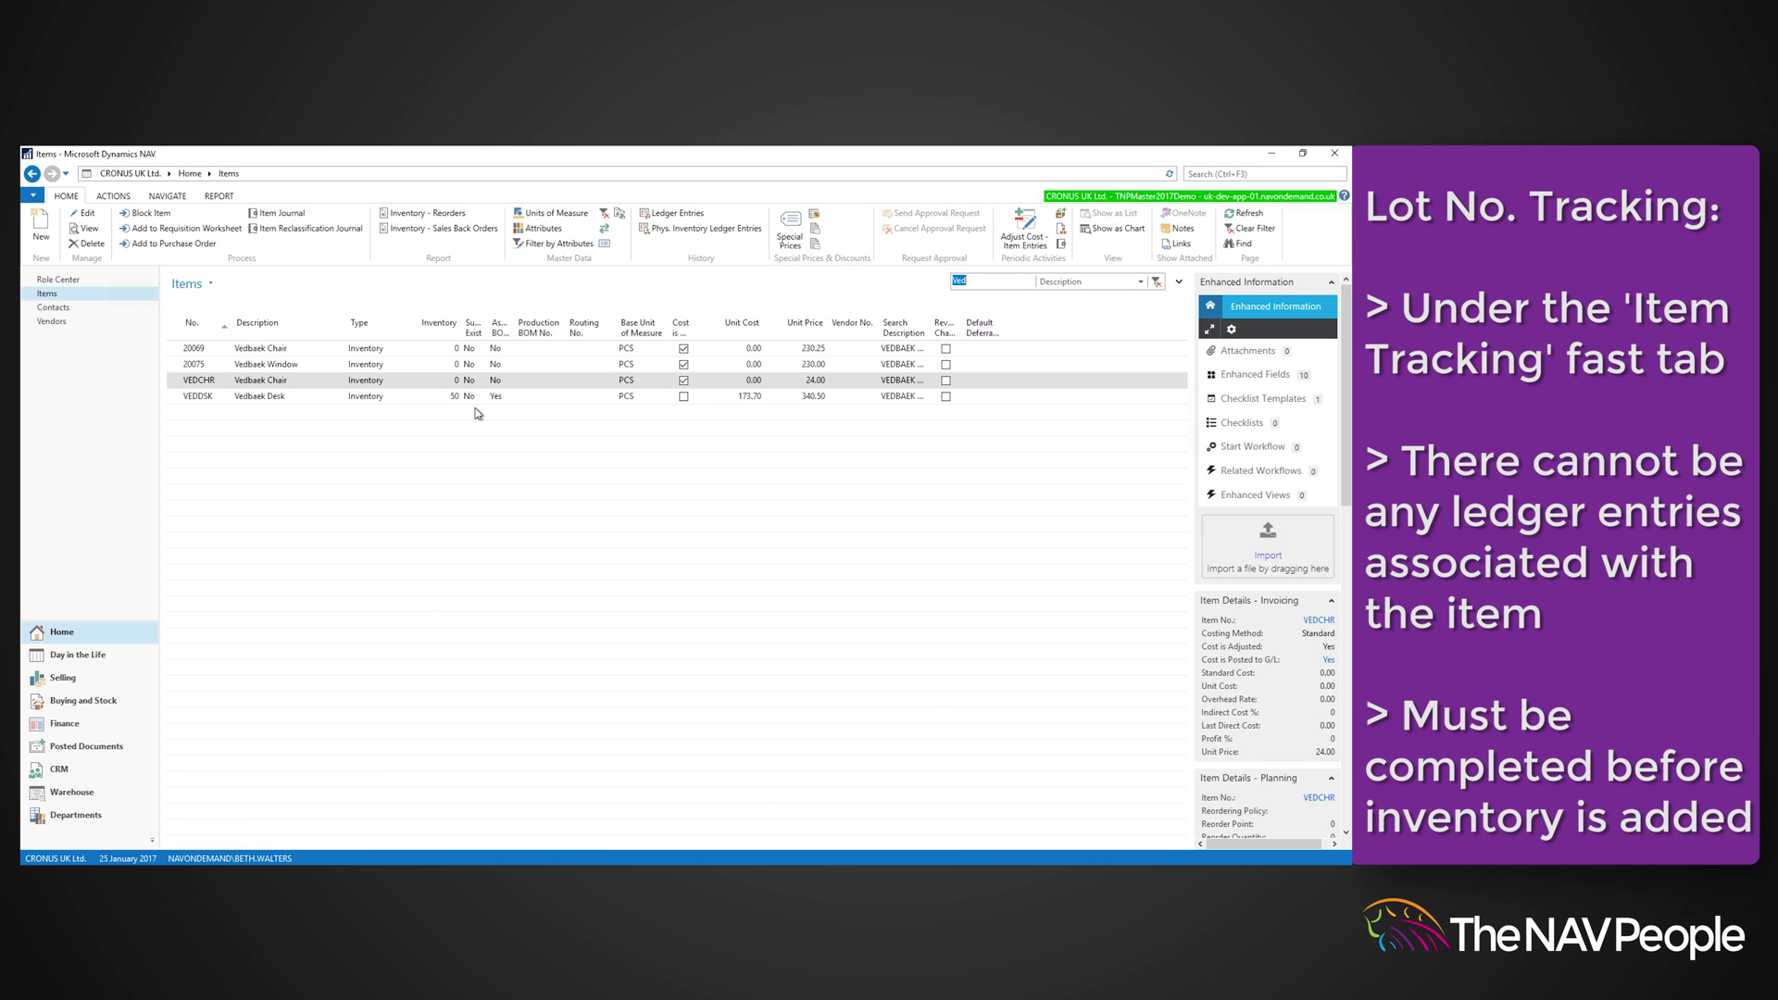
pyautogui.click(273, 367)
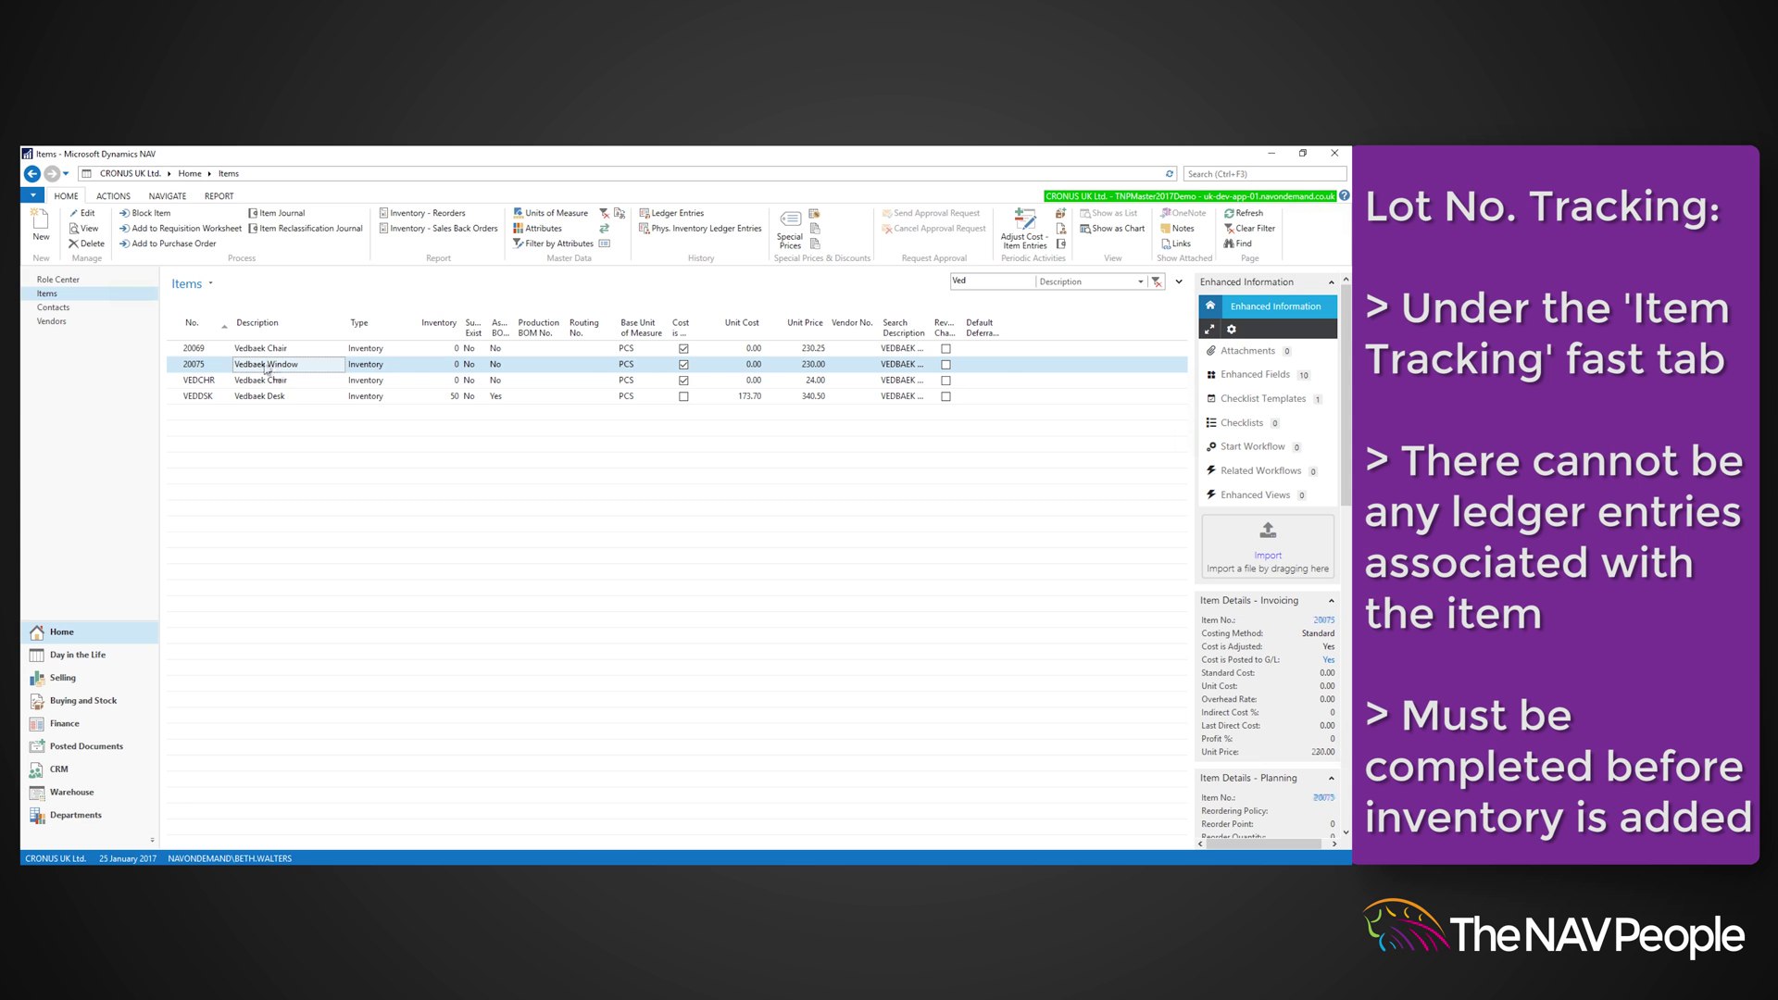
pyautogui.click(85, 216)
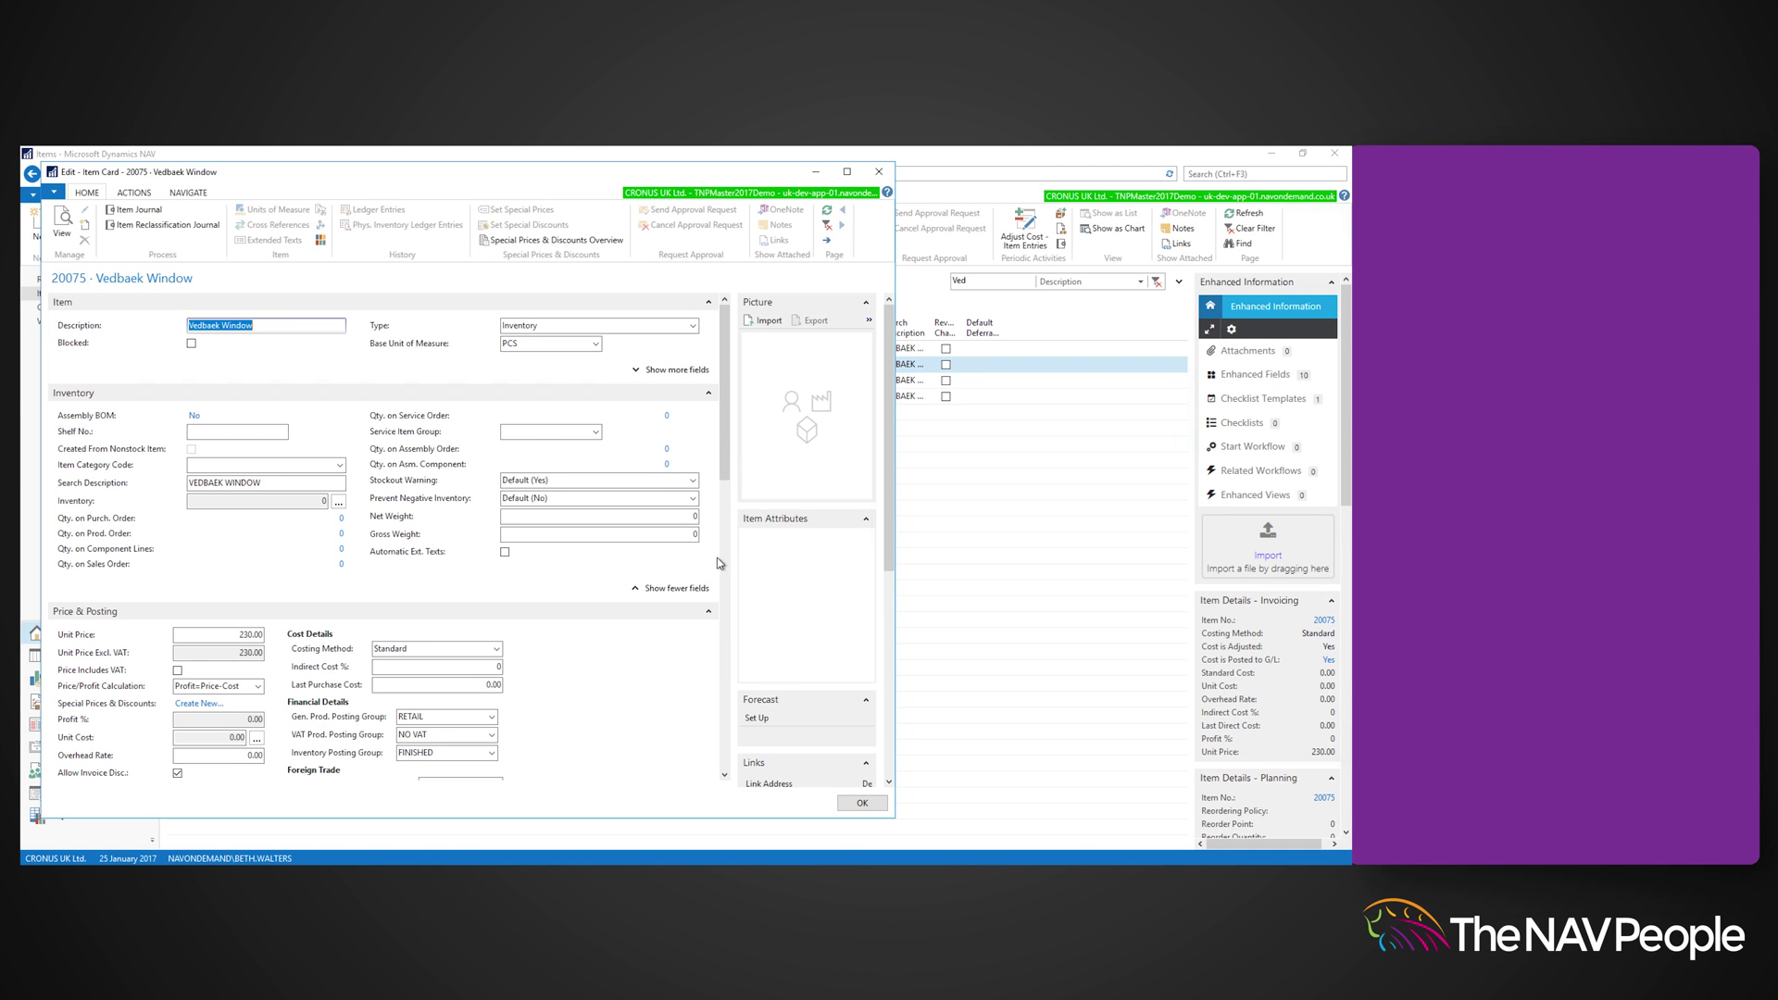
# Show the available codes in the card's Item Tracking Code field
pyautogui.click(725, 734)
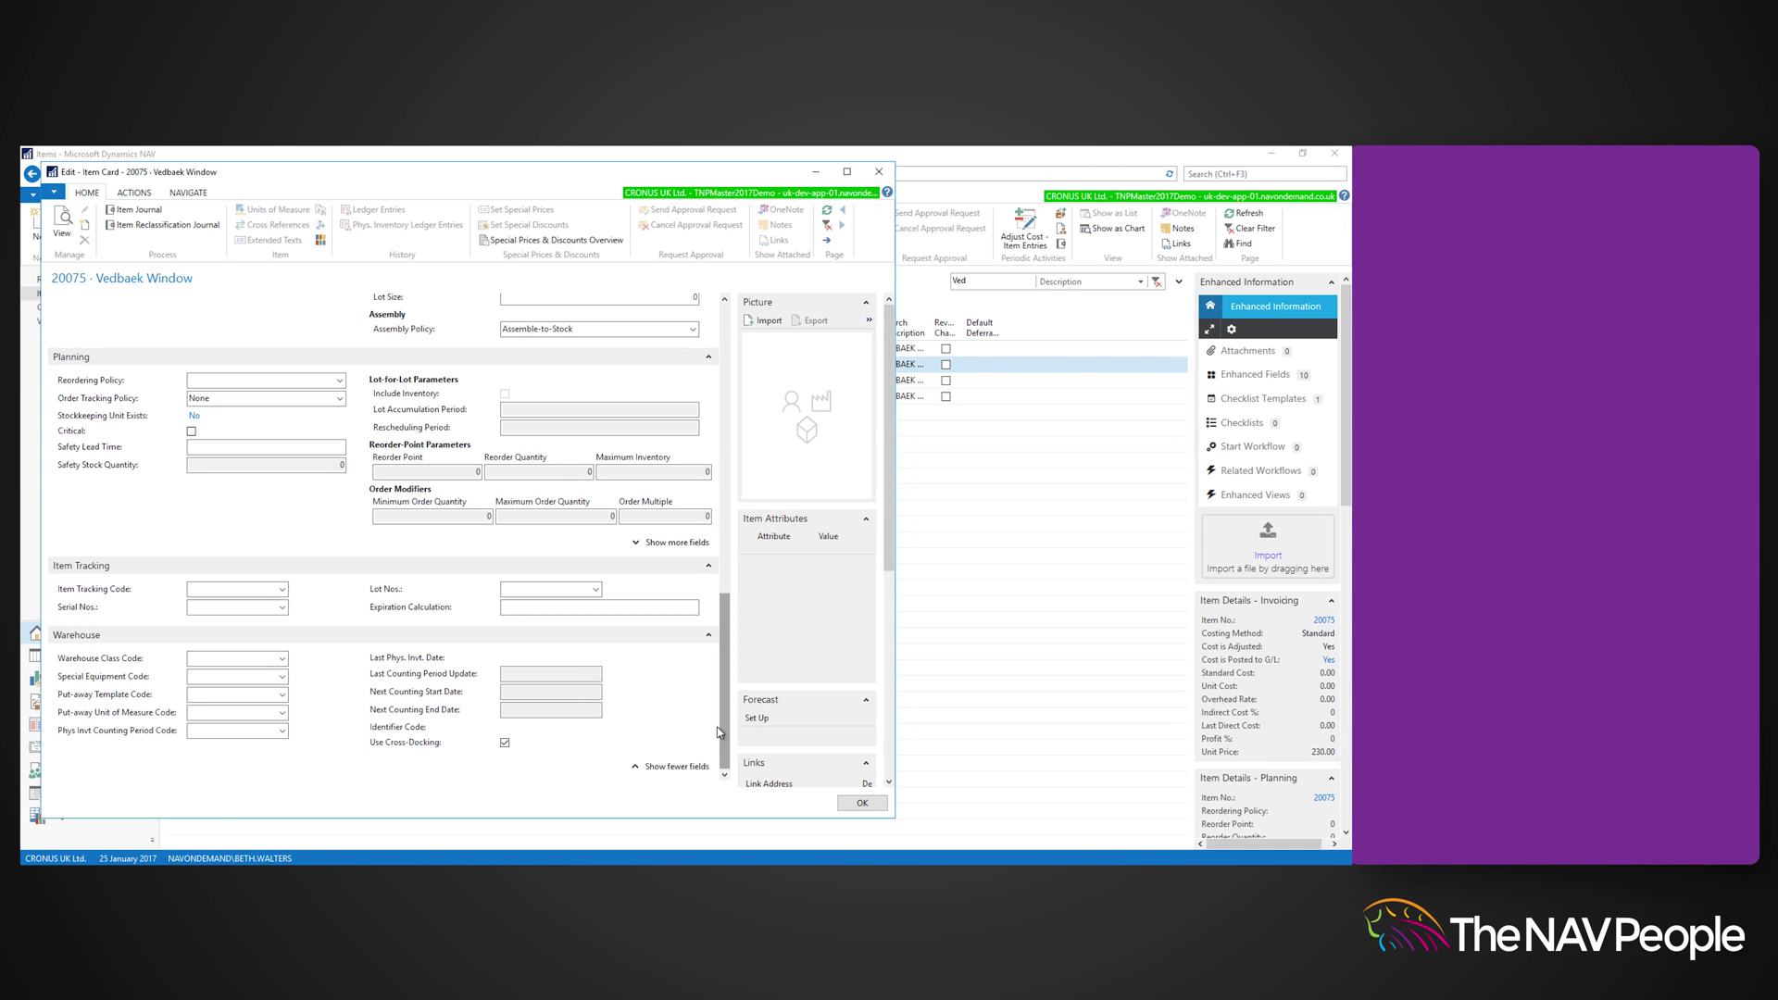
pyautogui.click(282, 591)
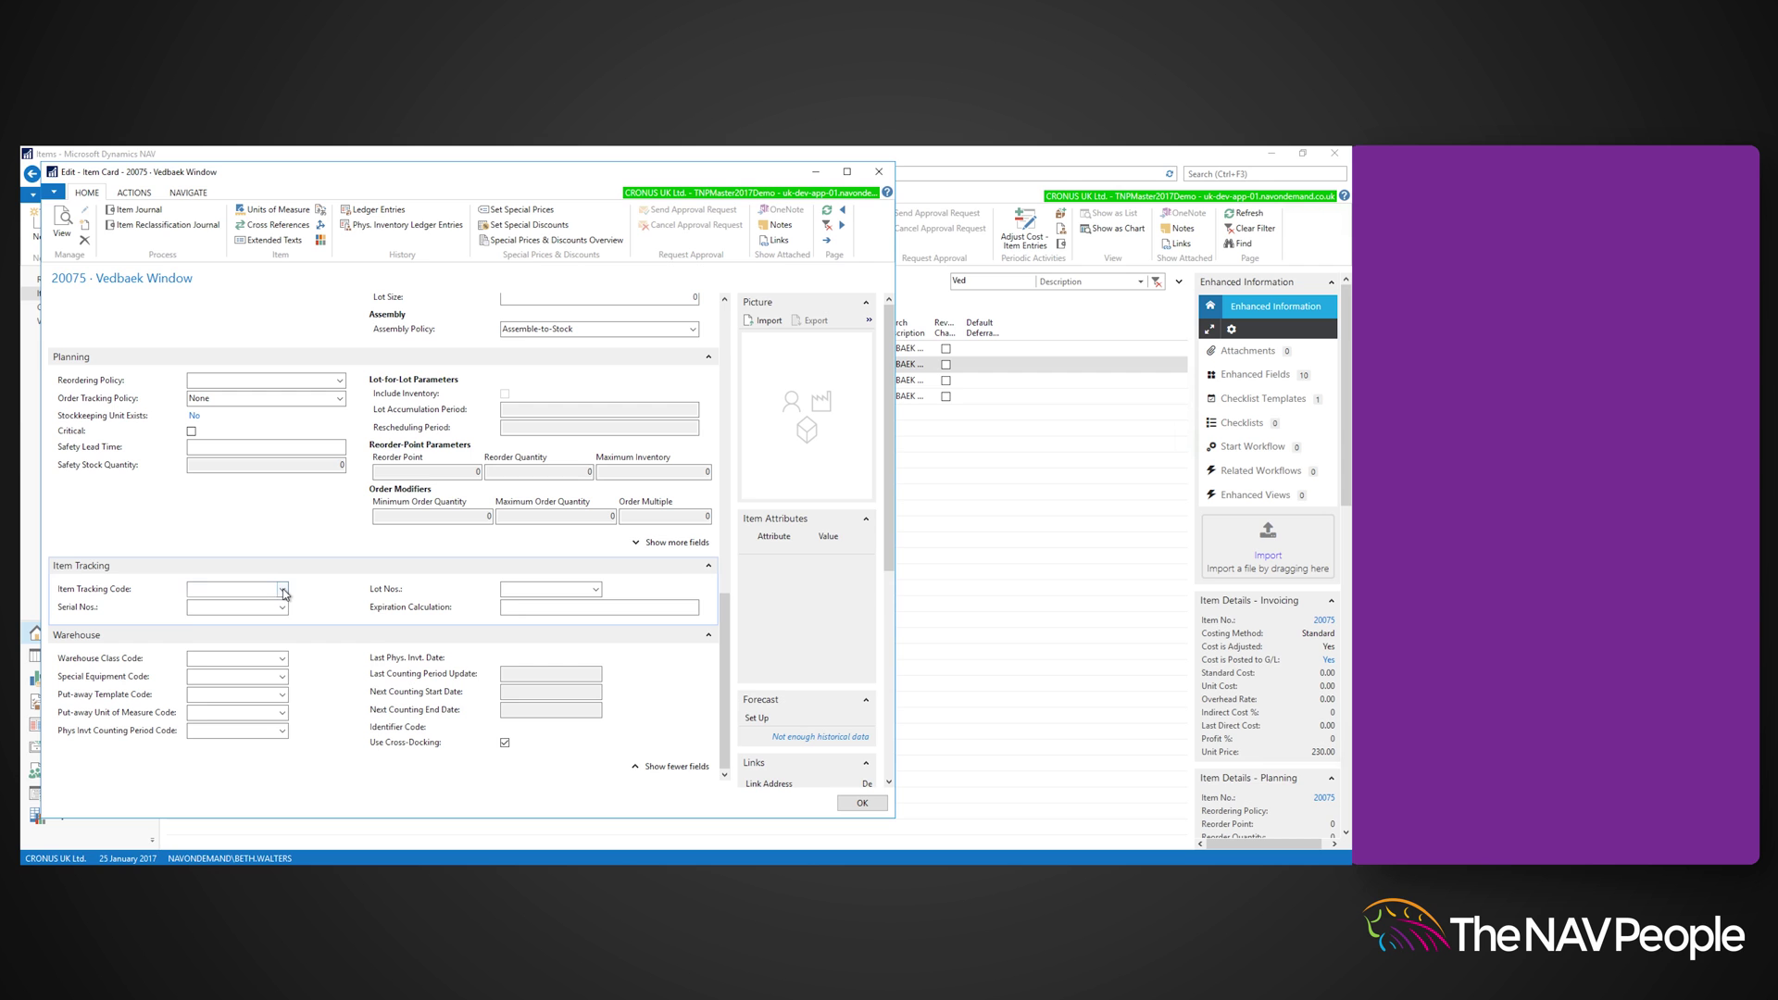
pyautogui.click(283, 590)
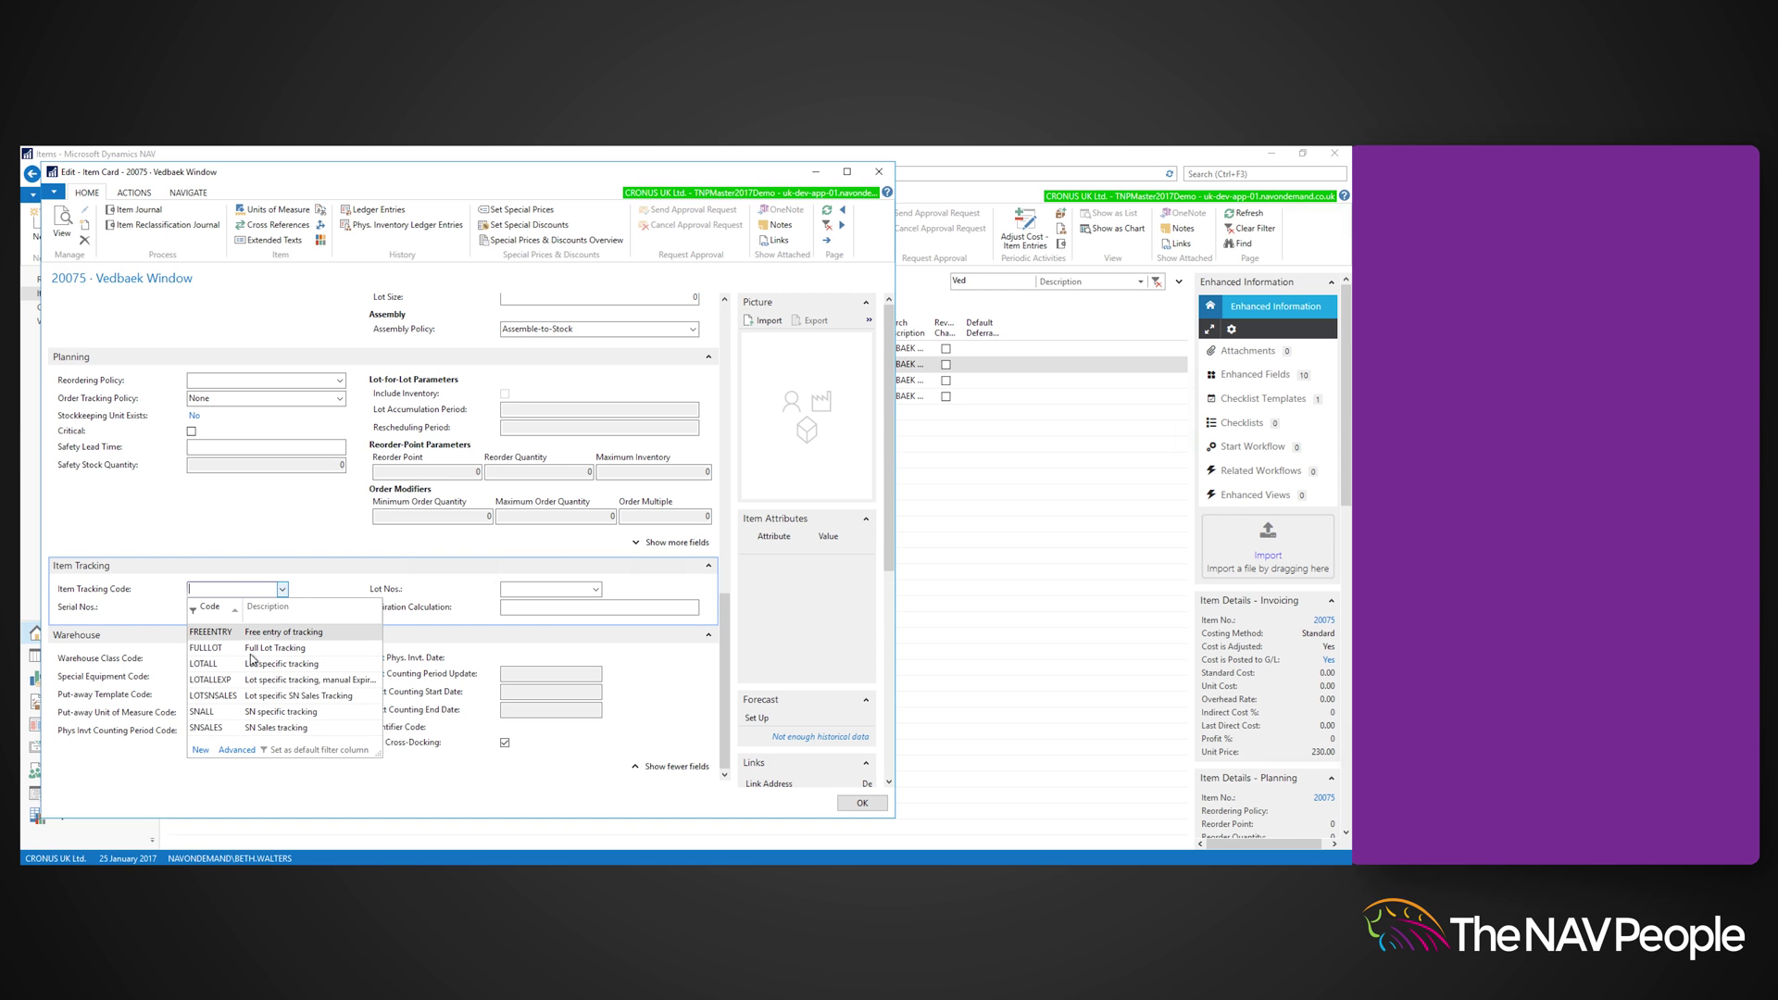
# Pick LOTALL from the full Item Tracking Codes list and review its lot settings
pyautogui.click(237, 751)
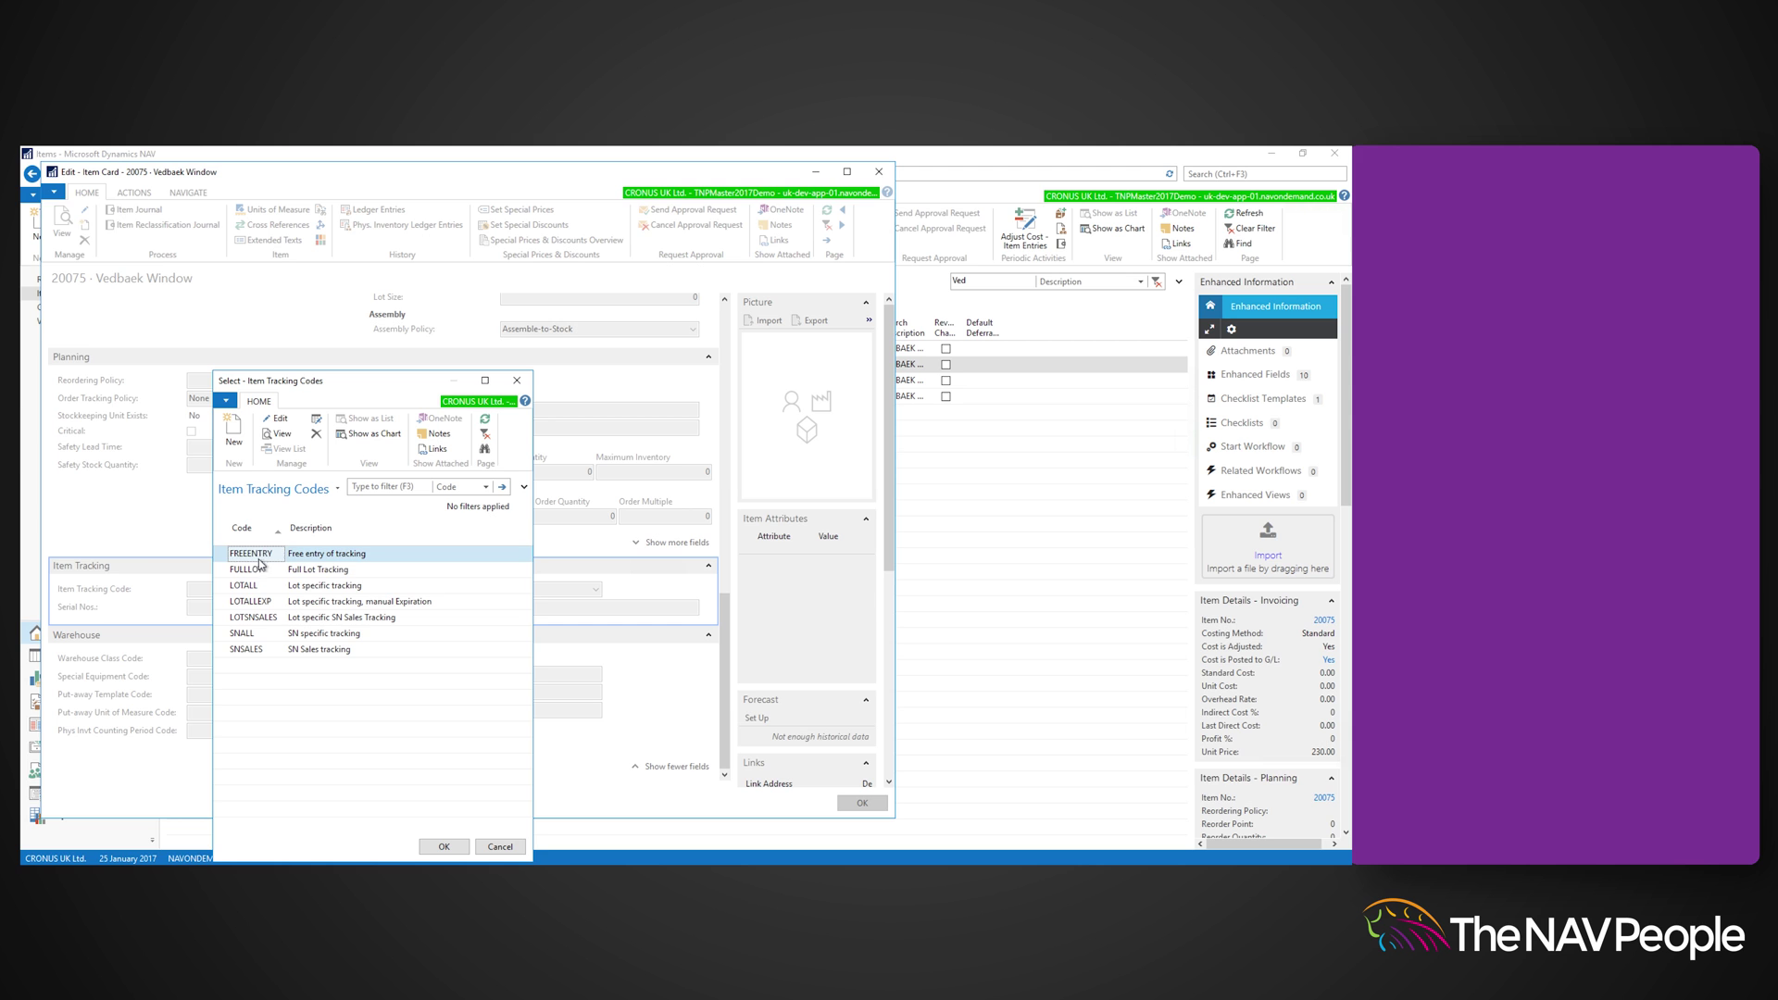
pyautogui.click(258, 589)
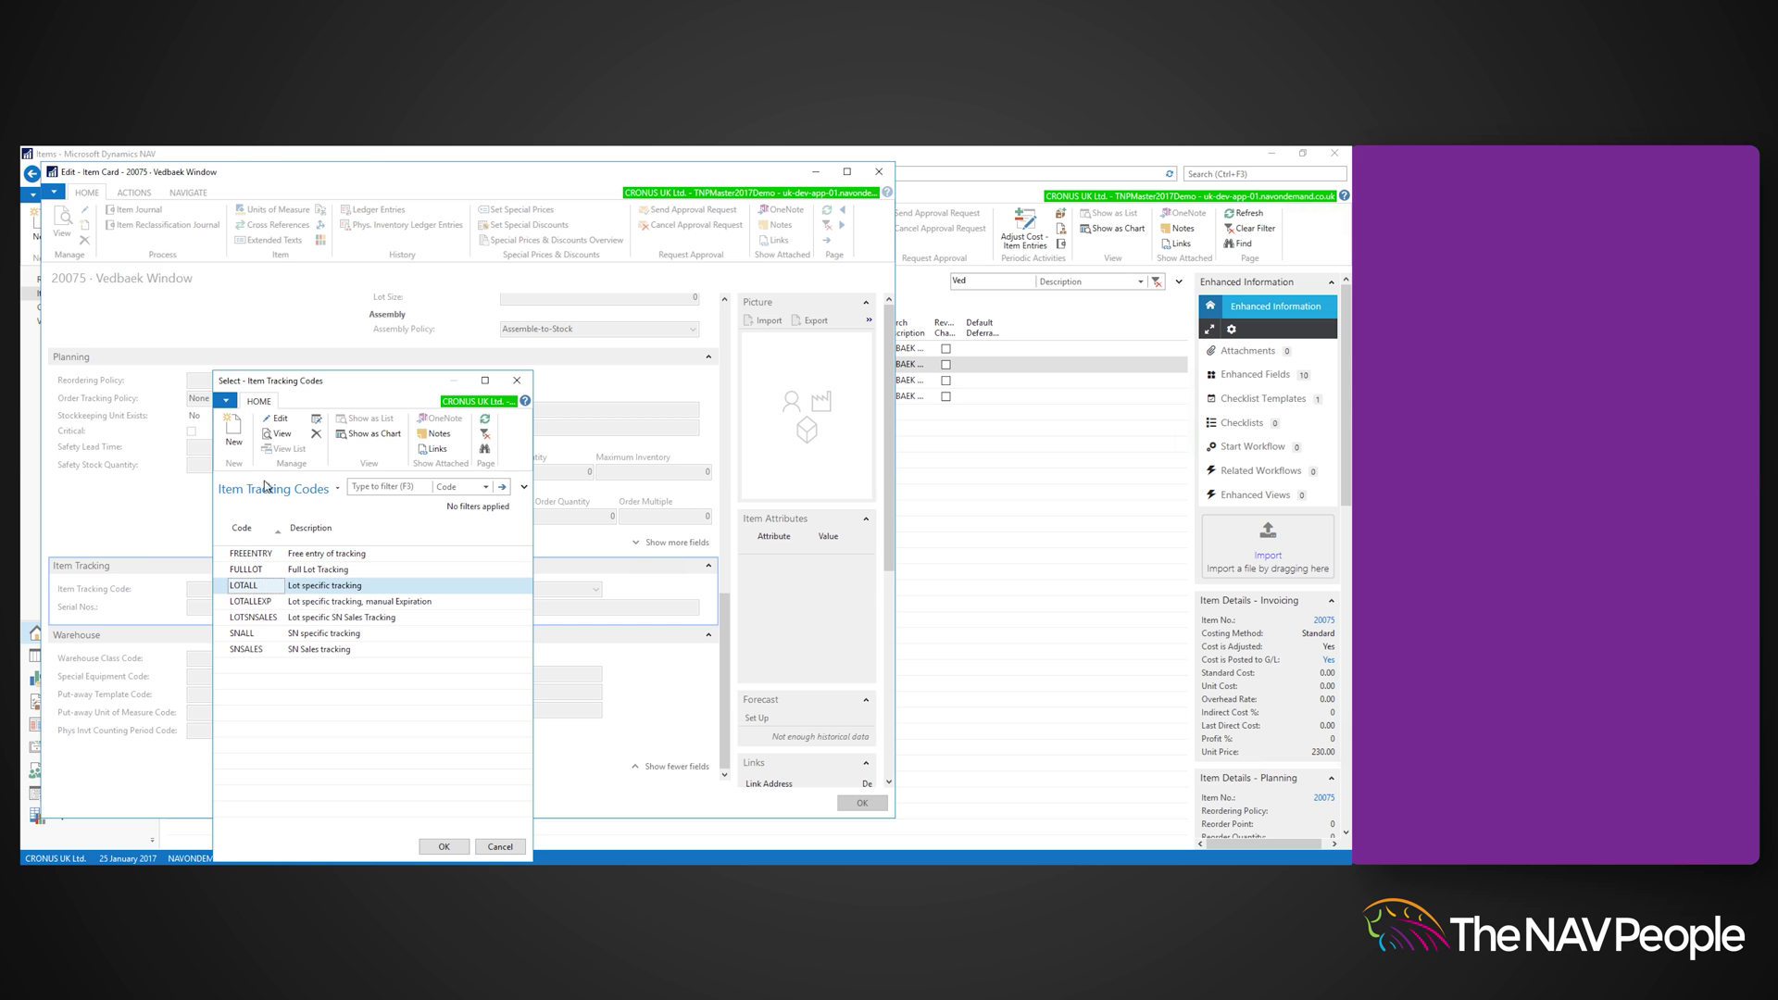
pyautogui.click(276, 433)
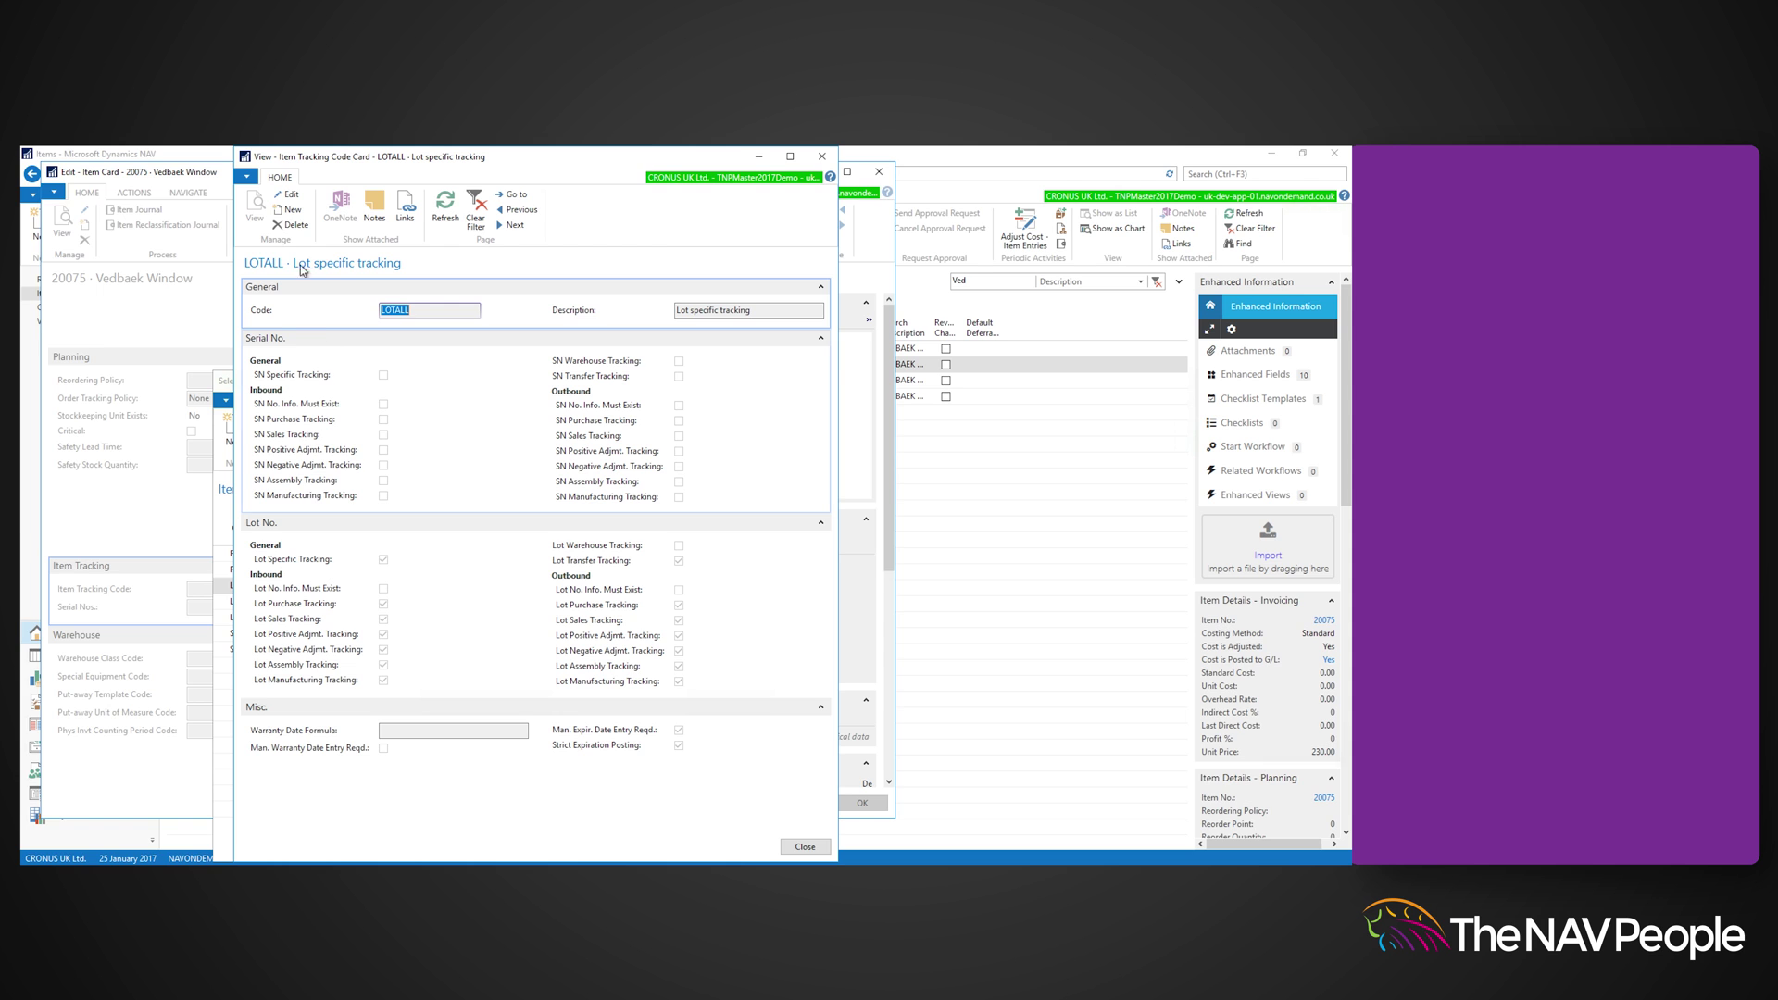
pyautogui.click(287, 197)
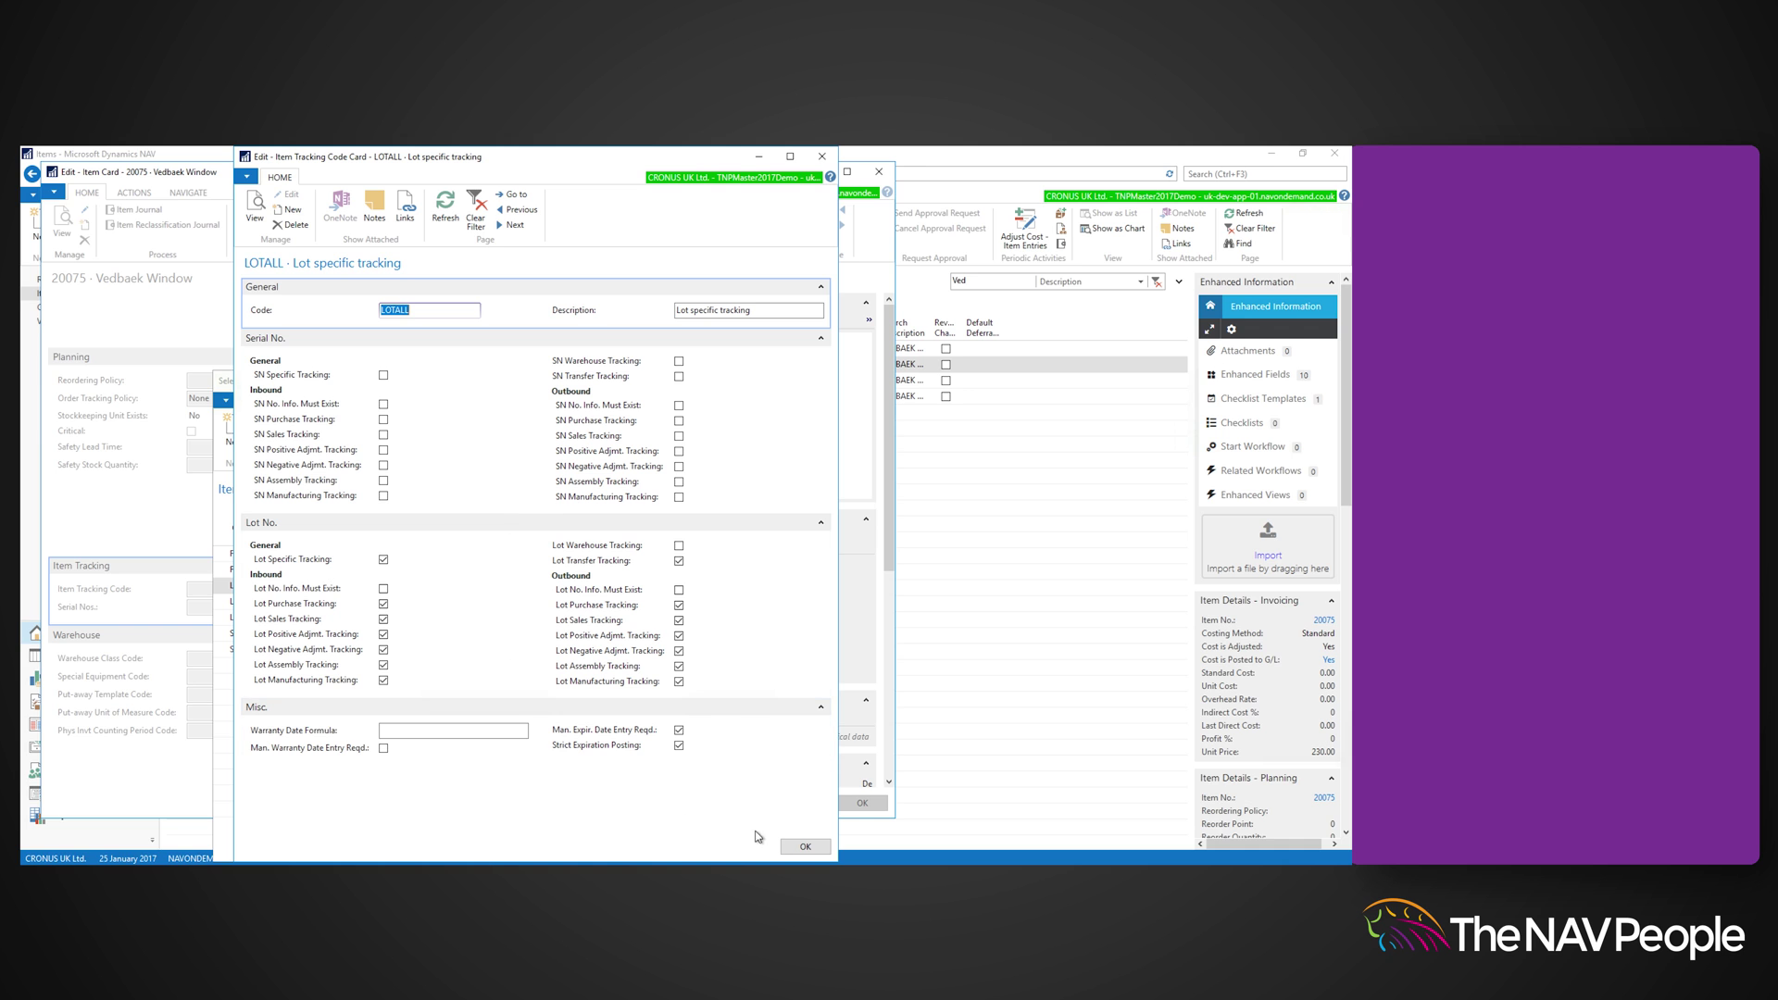
pyautogui.click(790, 848)
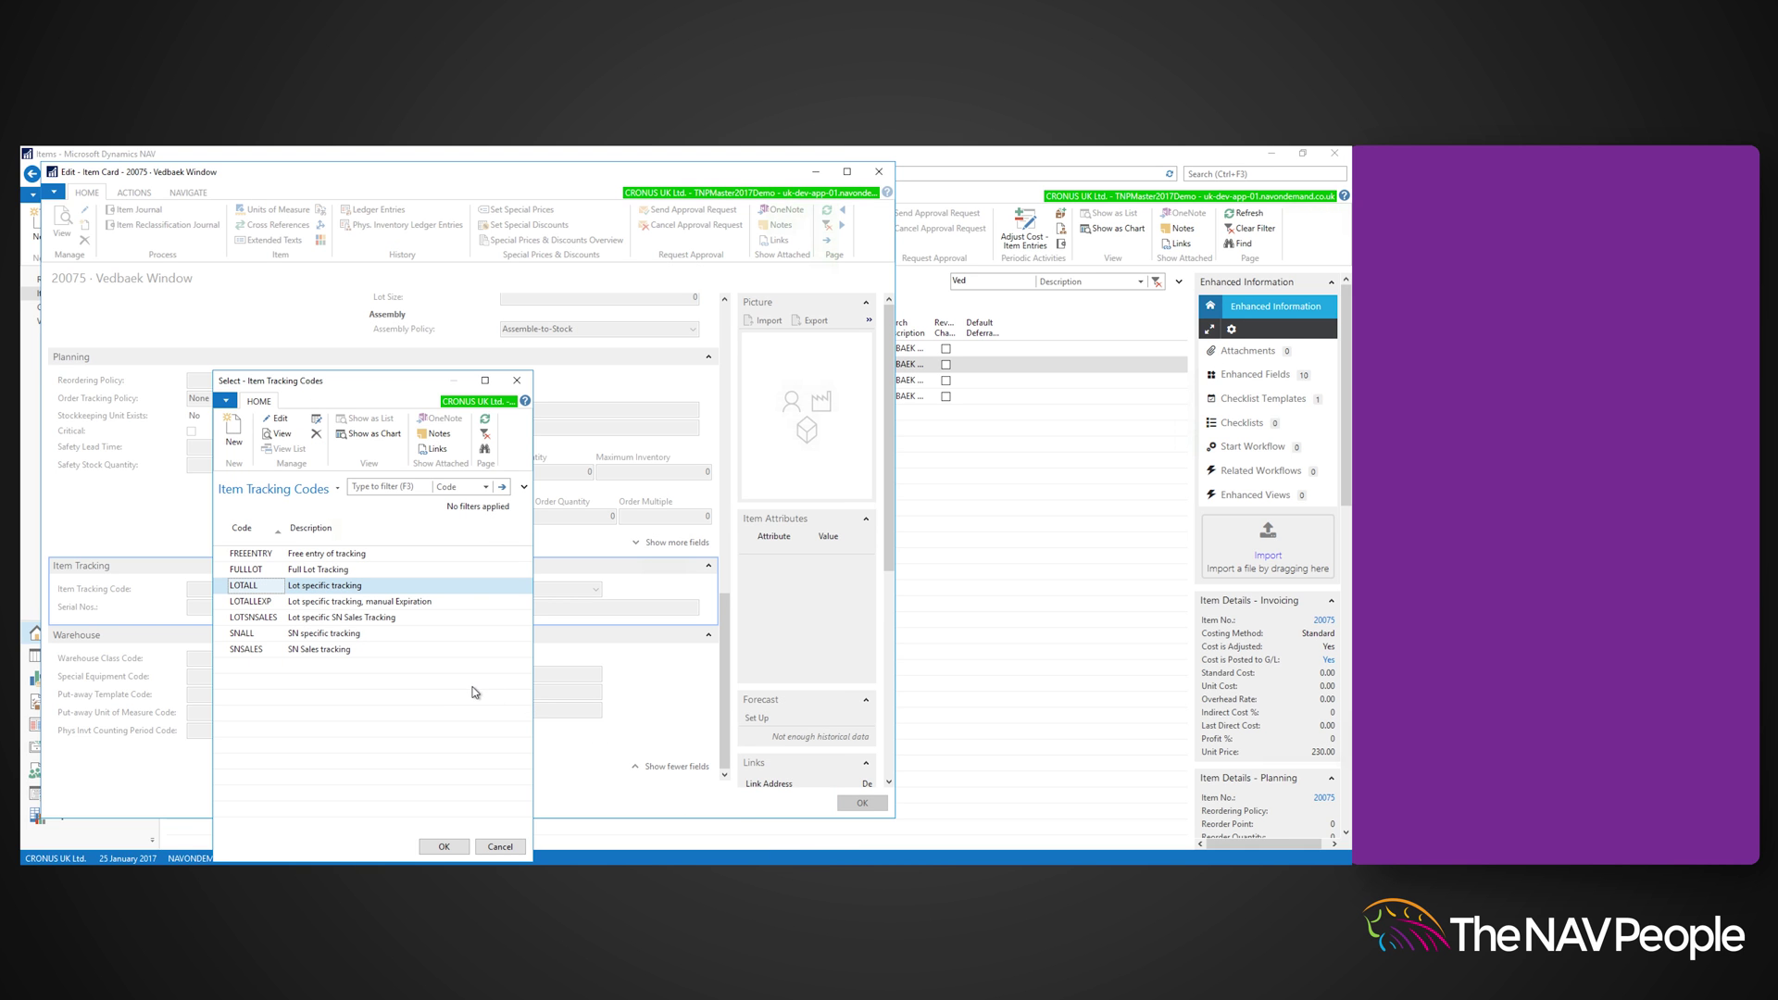
# Confirm LOTALL on the item, then enter vendor 10000 and vendor invoice no. 87886 on a new purchase order
pyautogui.click(444, 847)
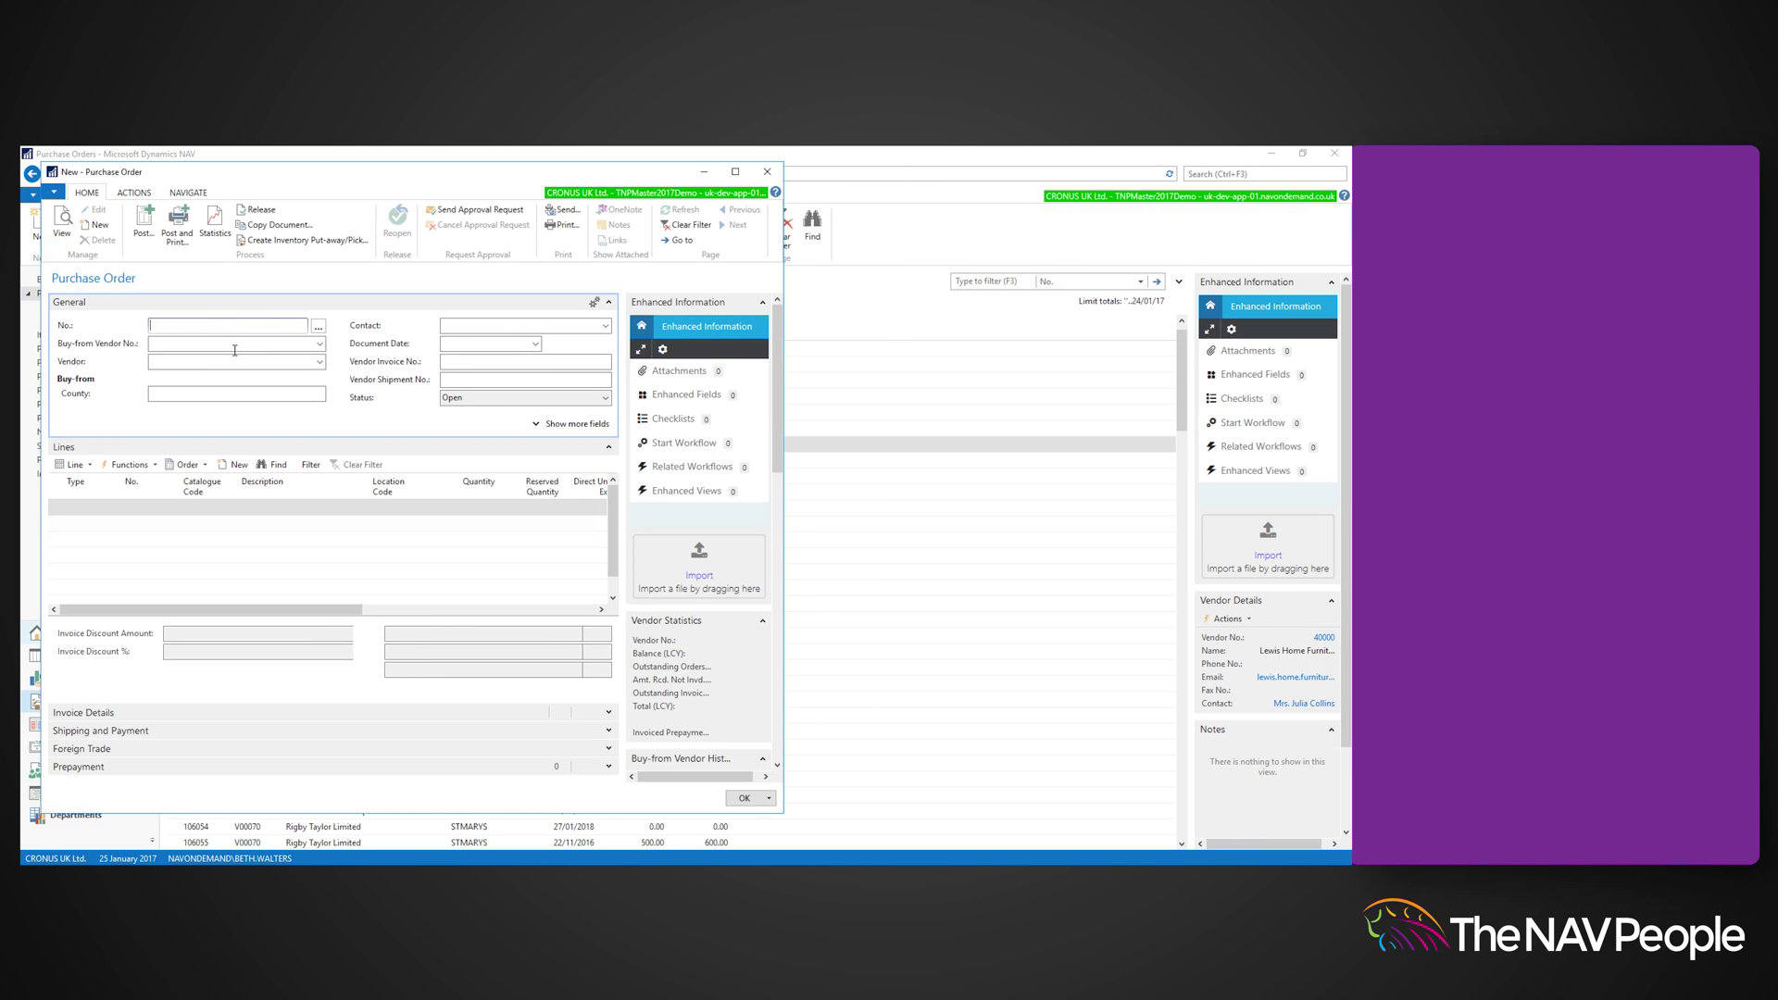
pyautogui.write('10000')
pyautogui.press('Tab')
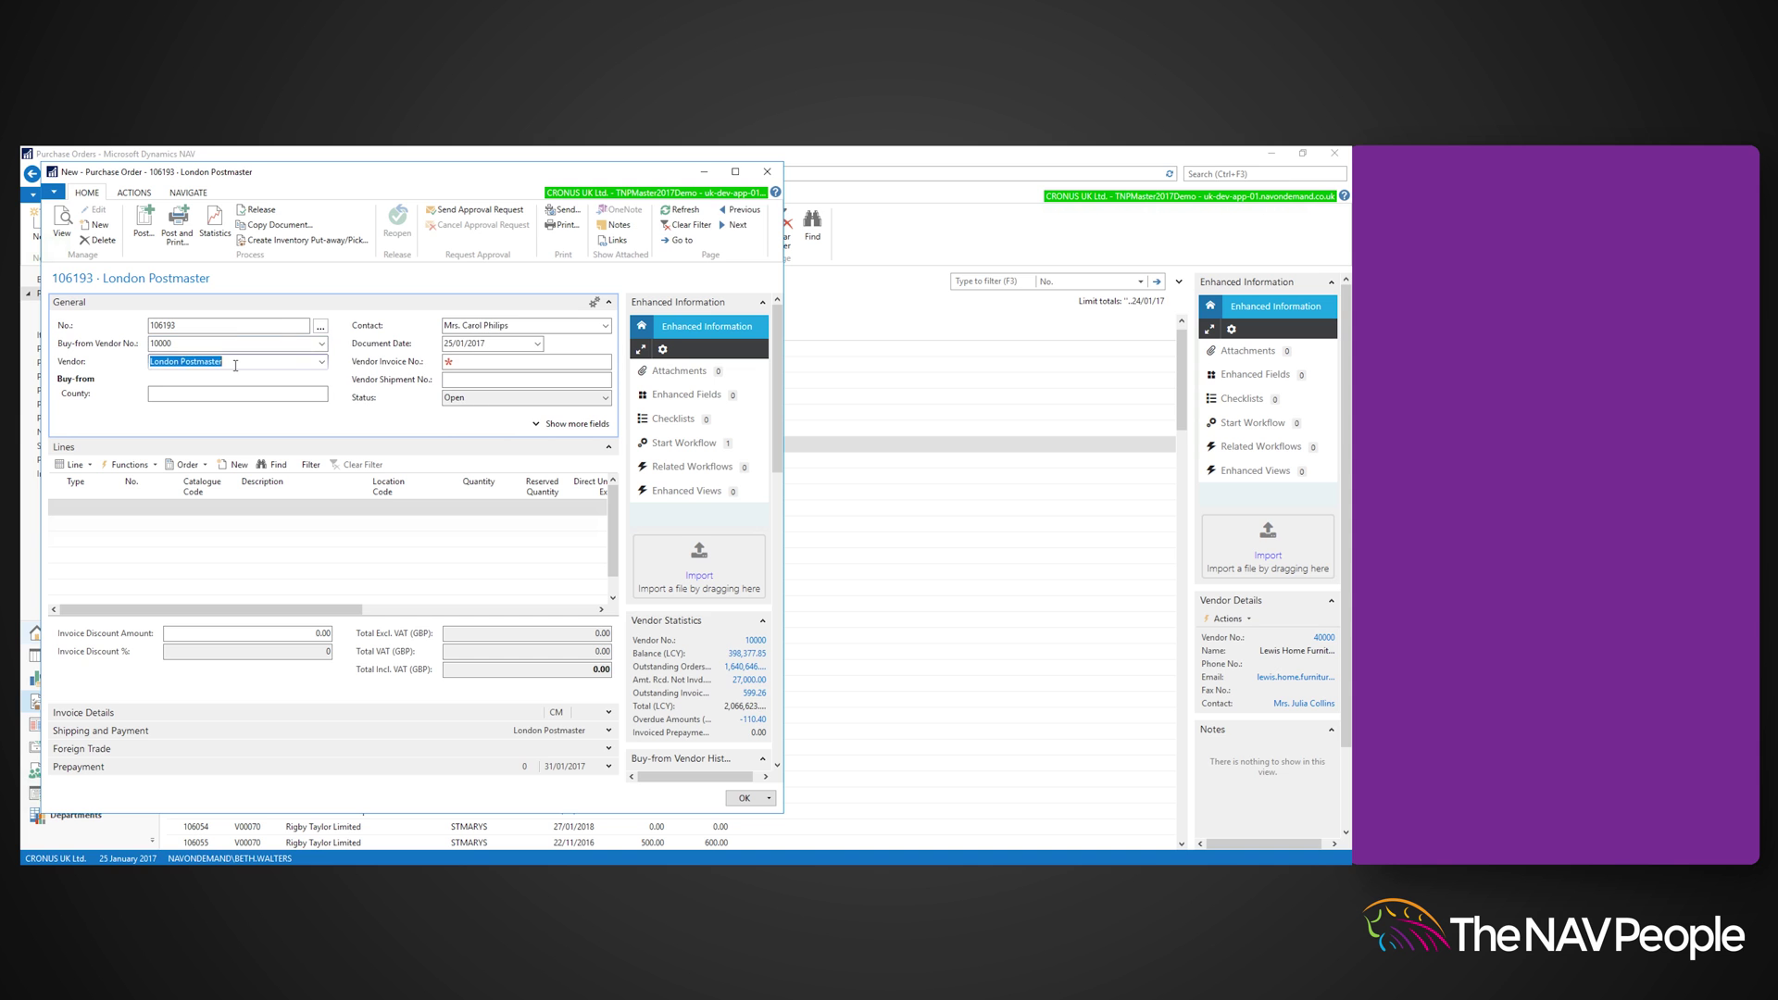
pyautogui.click(479, 362)
pyautogui.write('87886')
# Add a purchase line for 20 of item 20075 at location BLUE
pyautogui.click(139, 507)
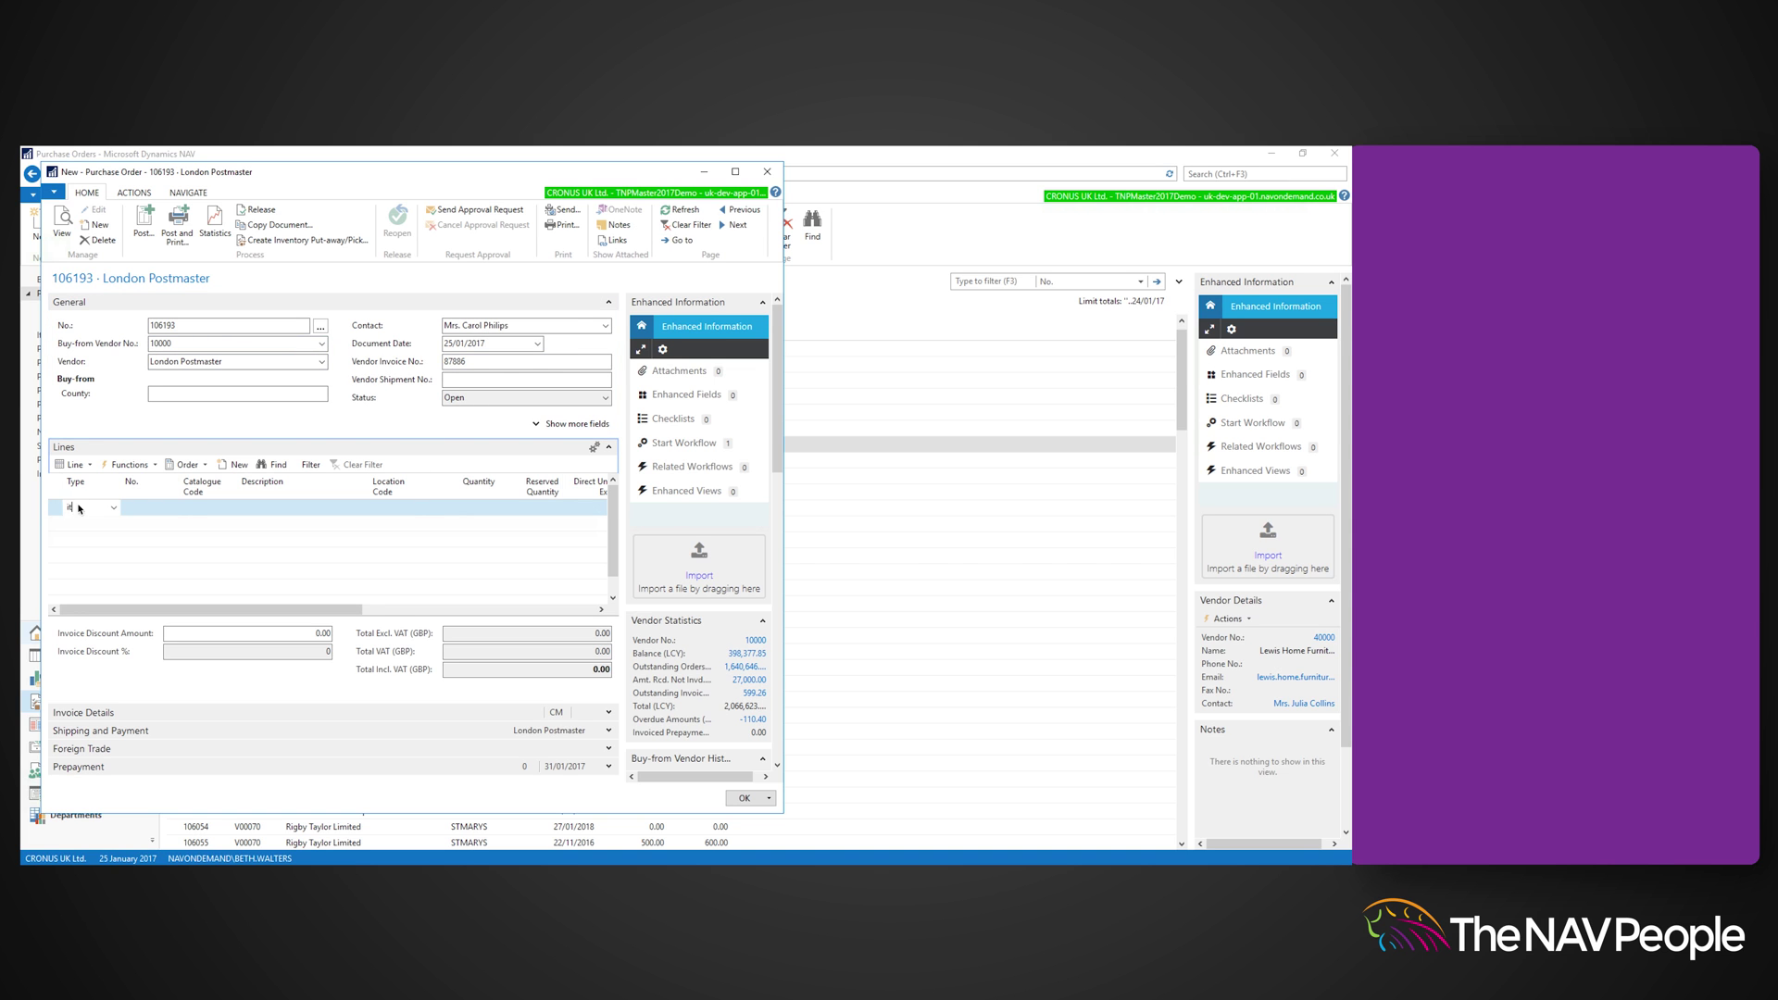
pyautogui.click(171, 509)
pyautogui.write('20075')
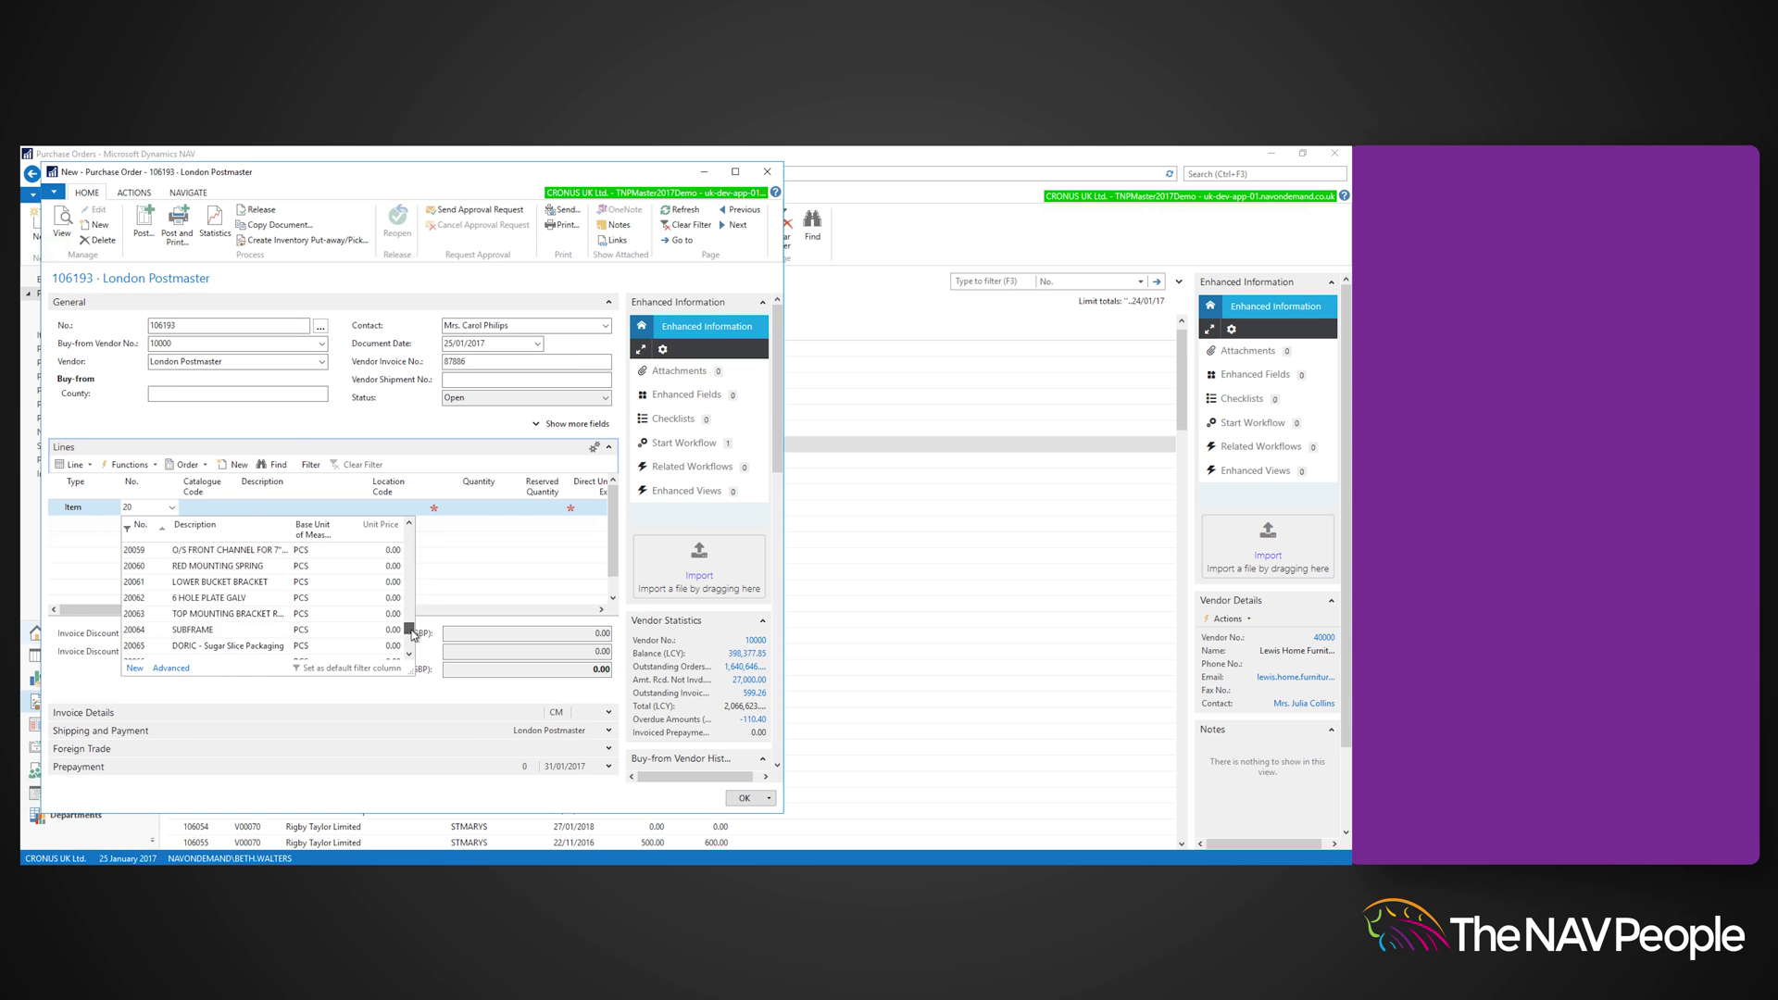
pyautogui.press('Tab')
pyautogui.press('Tab')
pyautogui.press('Tab')
pyautogui.write('BLUE')
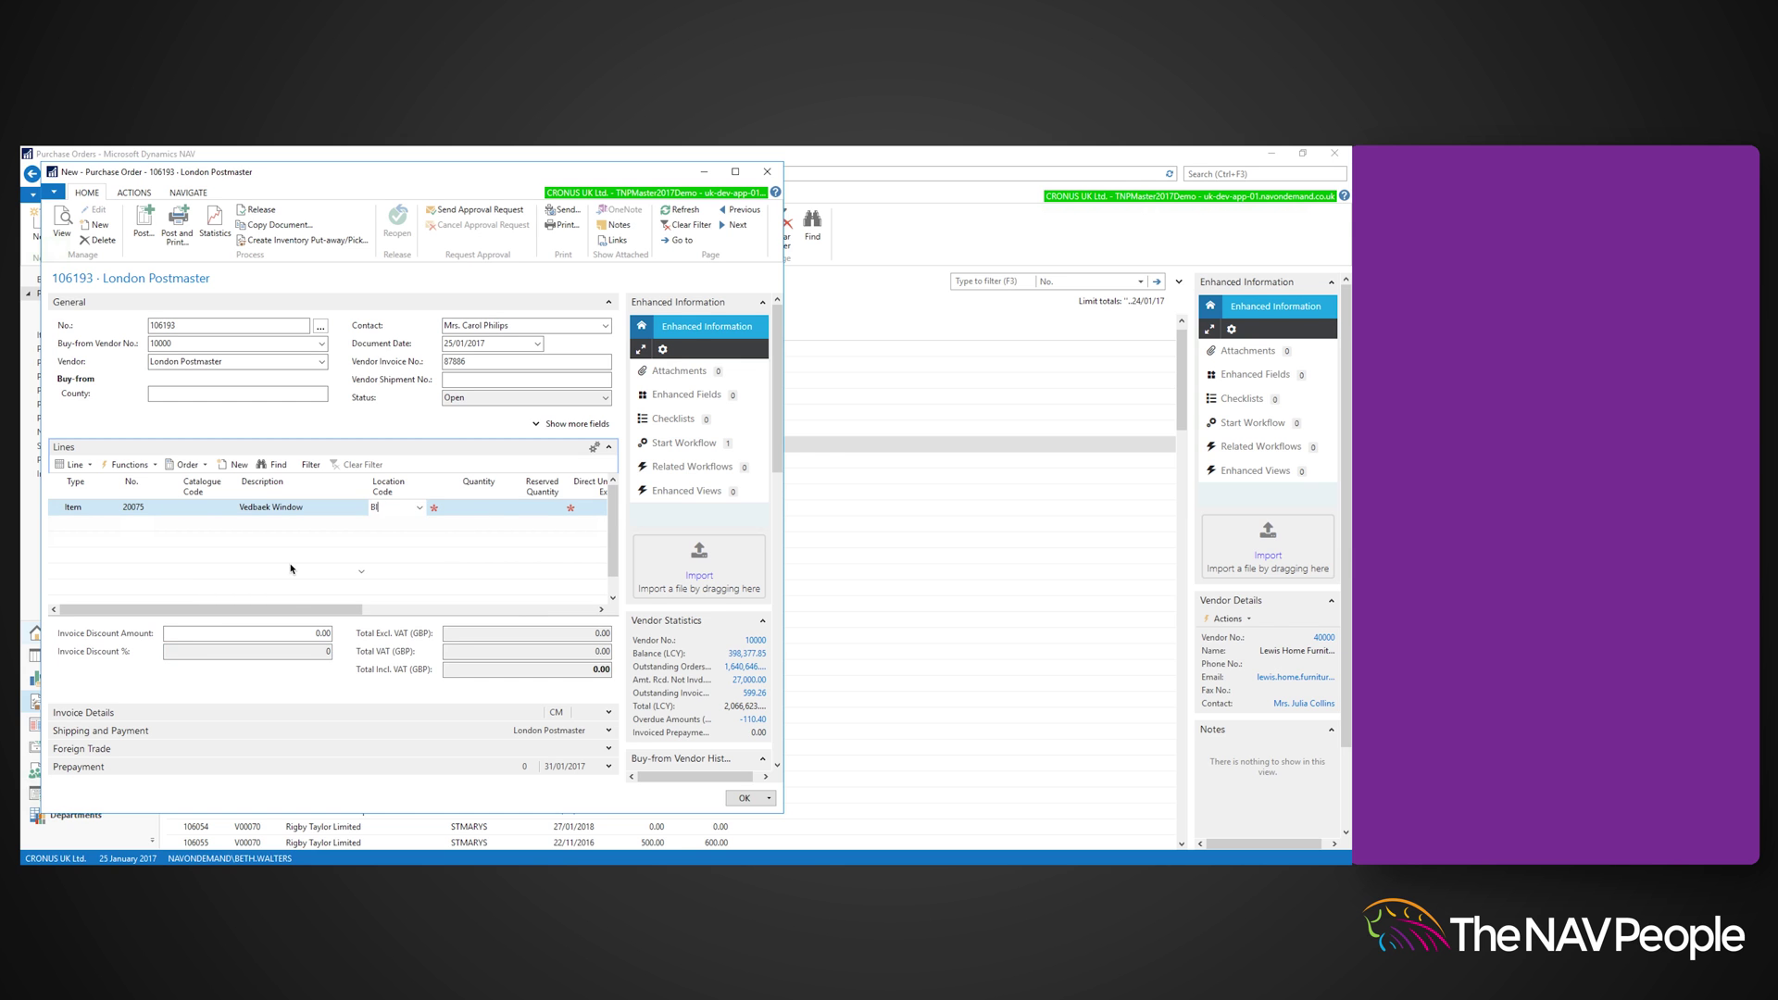
pyautogui.press('Tab')
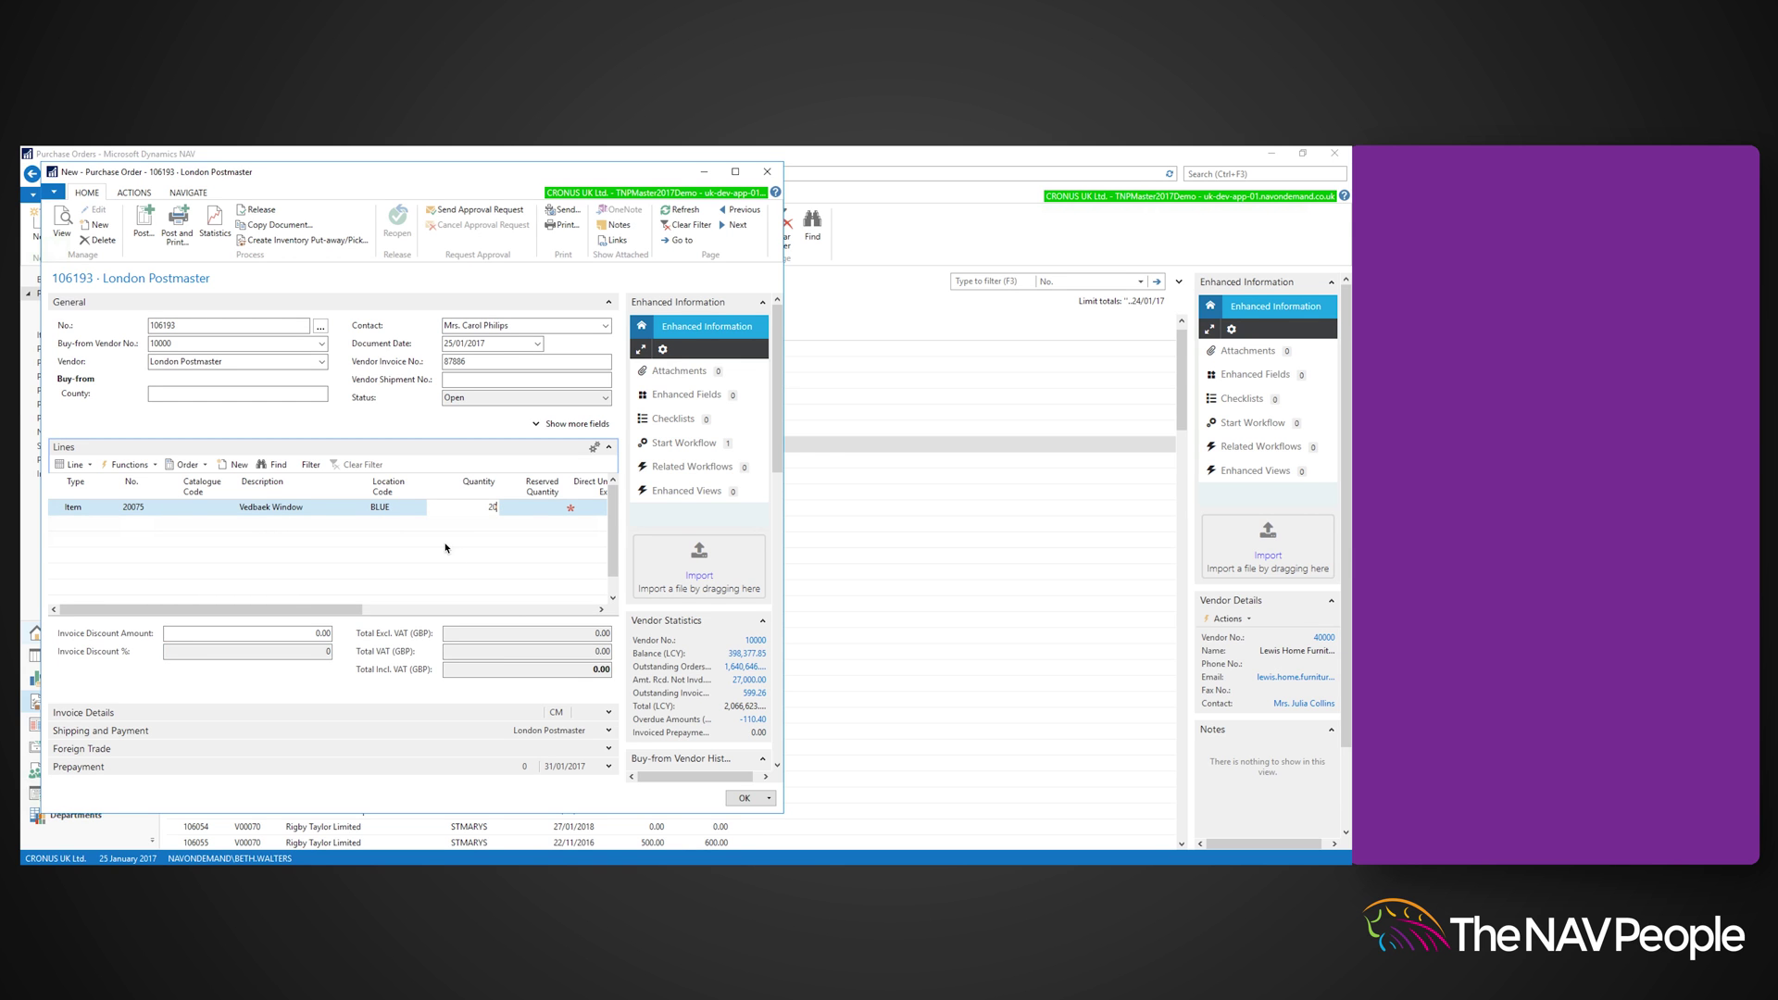
pyautogui.write('20')
pyautogui.press('Tab')
pyautogui.moveTo(344, 610); pyautogui.dragTo(429, 610)
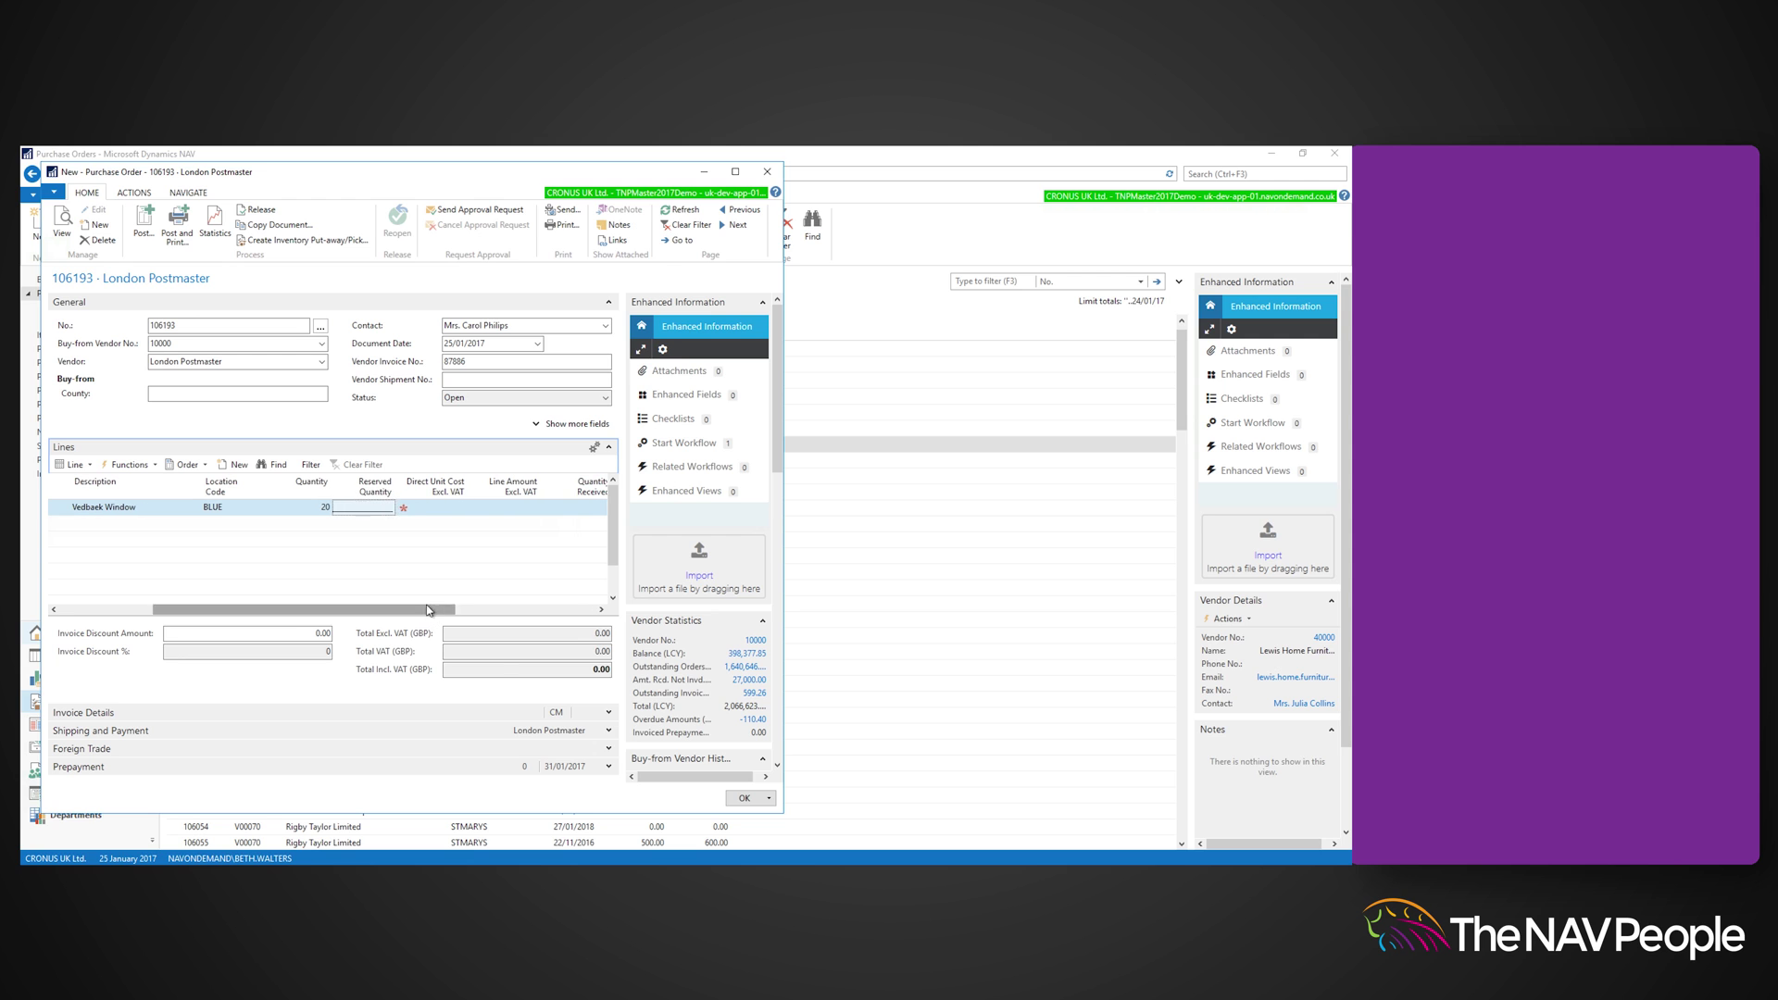
pyautogui.click(438, 514)
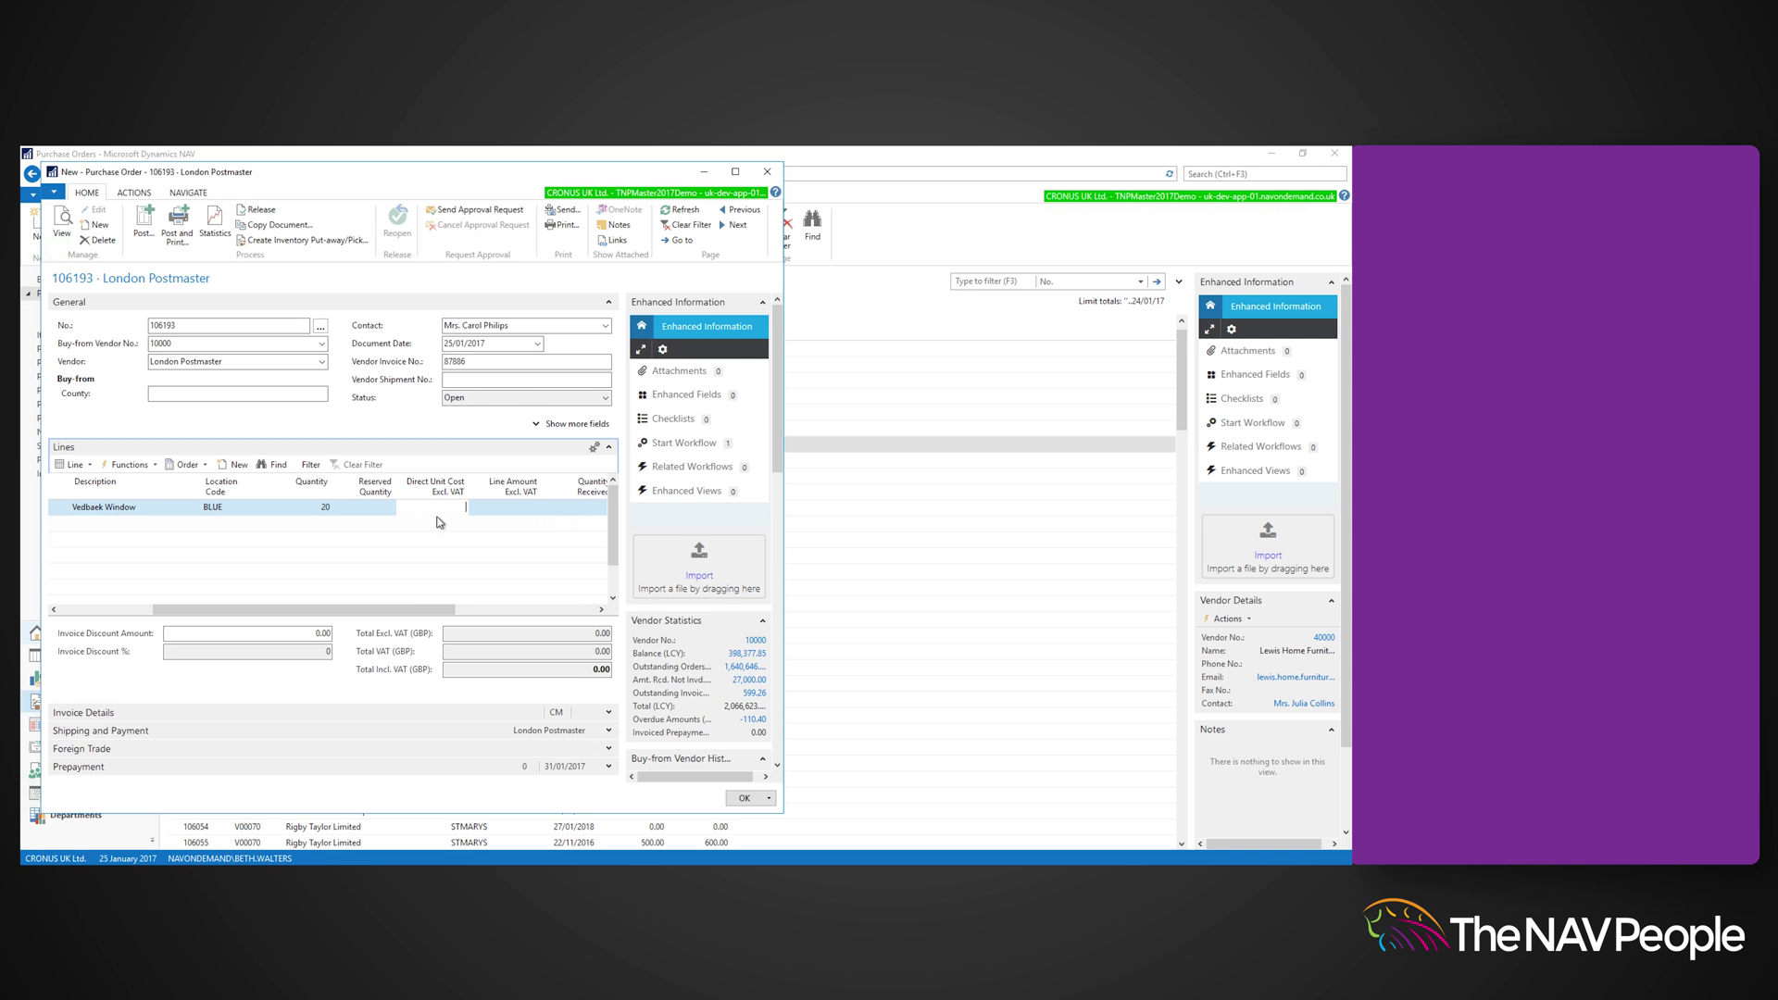
pyautogui.moveTo(296, 610); pyautogui.dragTo(203, 610)
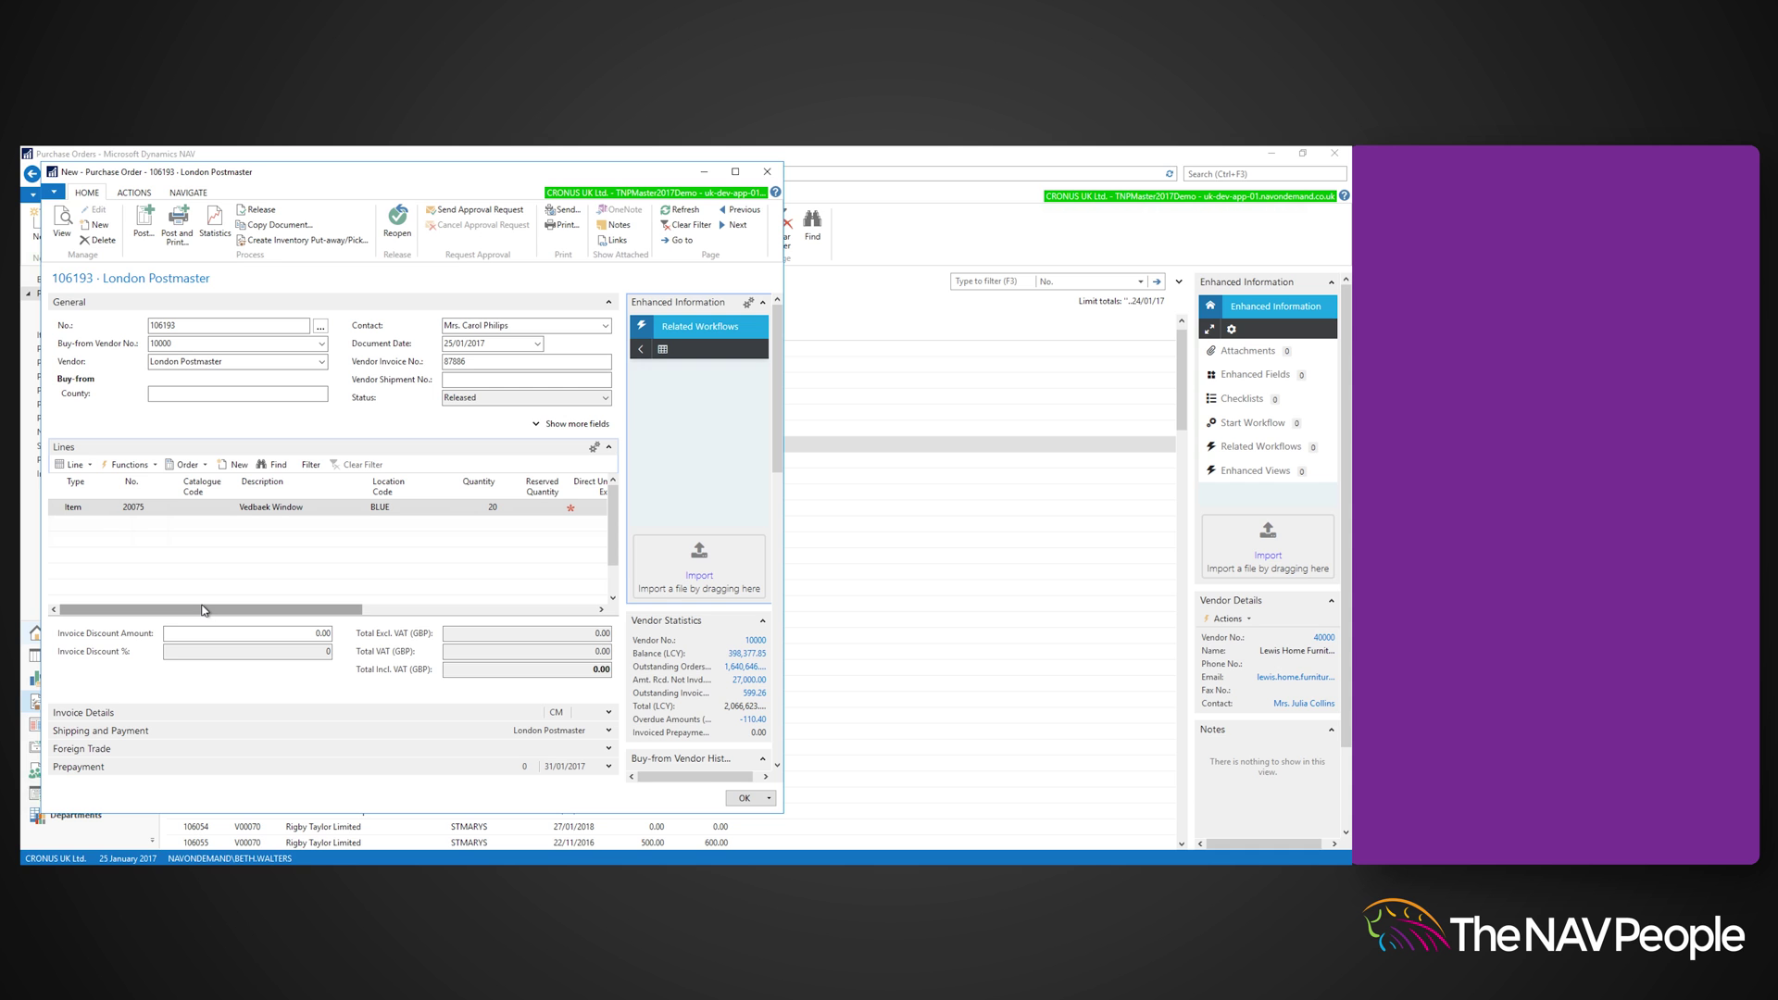
# Enter lots AA01 and AA02 with 5 each, and assign lot LOT0018 to the remaining 10
pyautogui.click(72, 464)
pyautogui.click(110, 512)
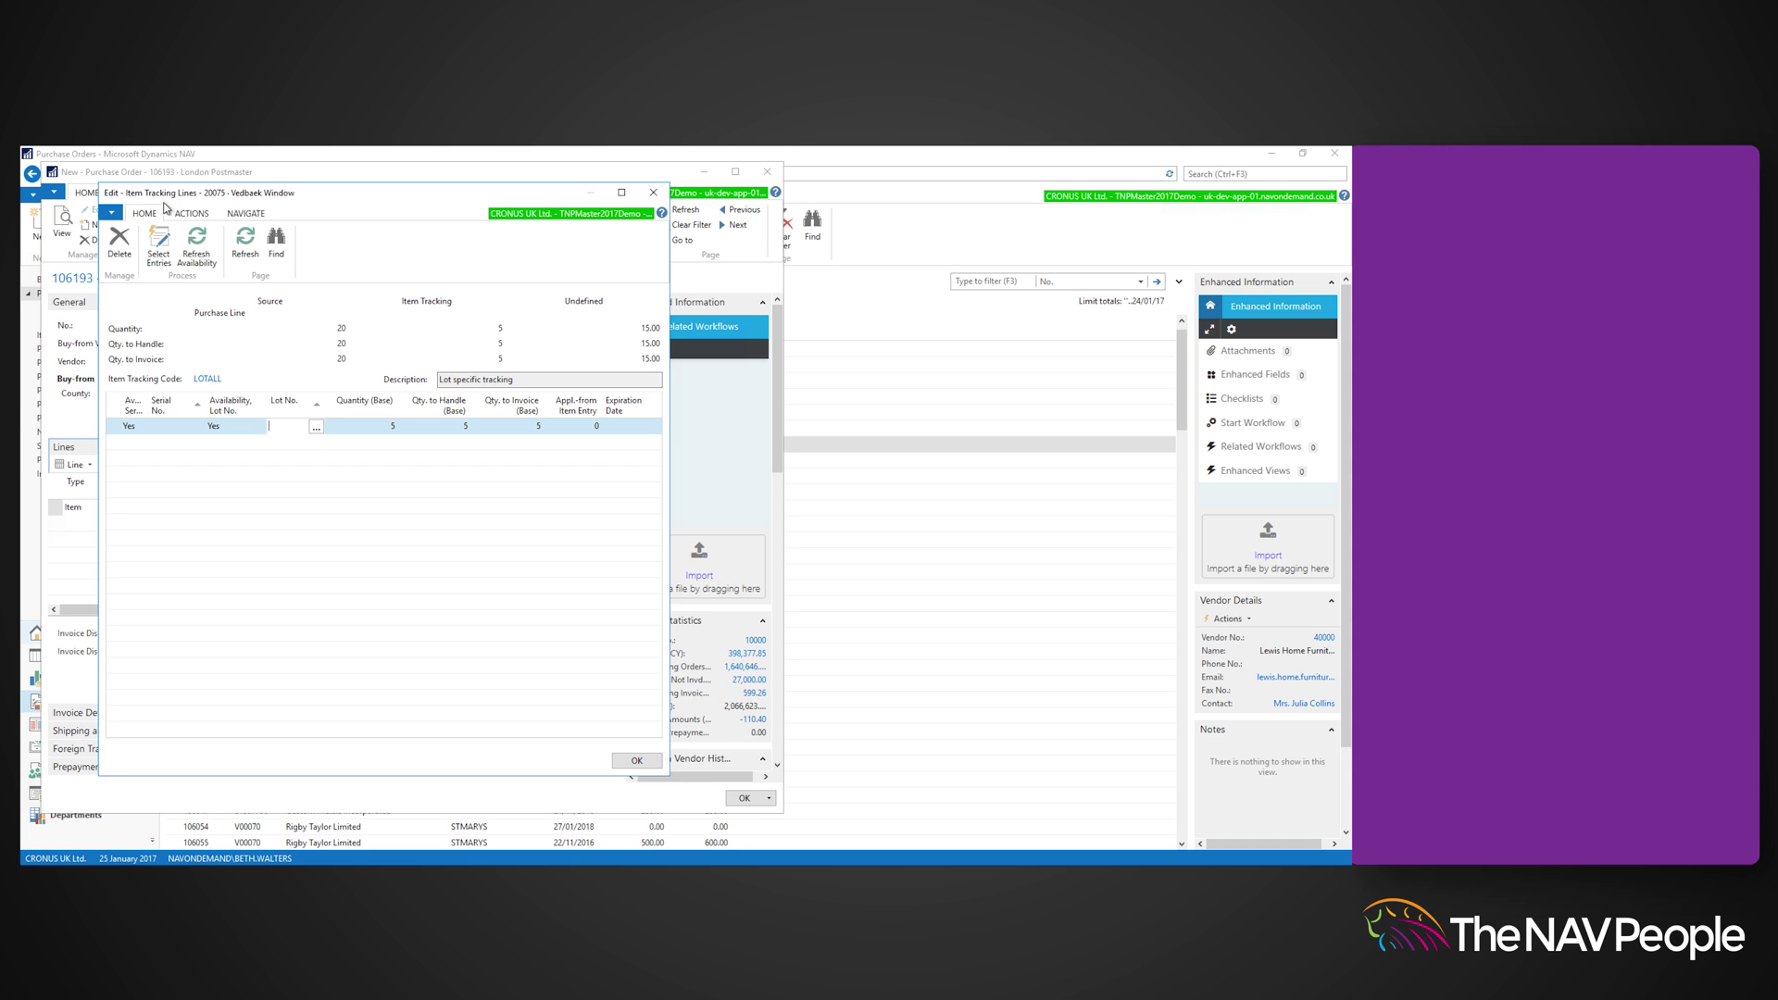
pyautogui.click(194, 215)
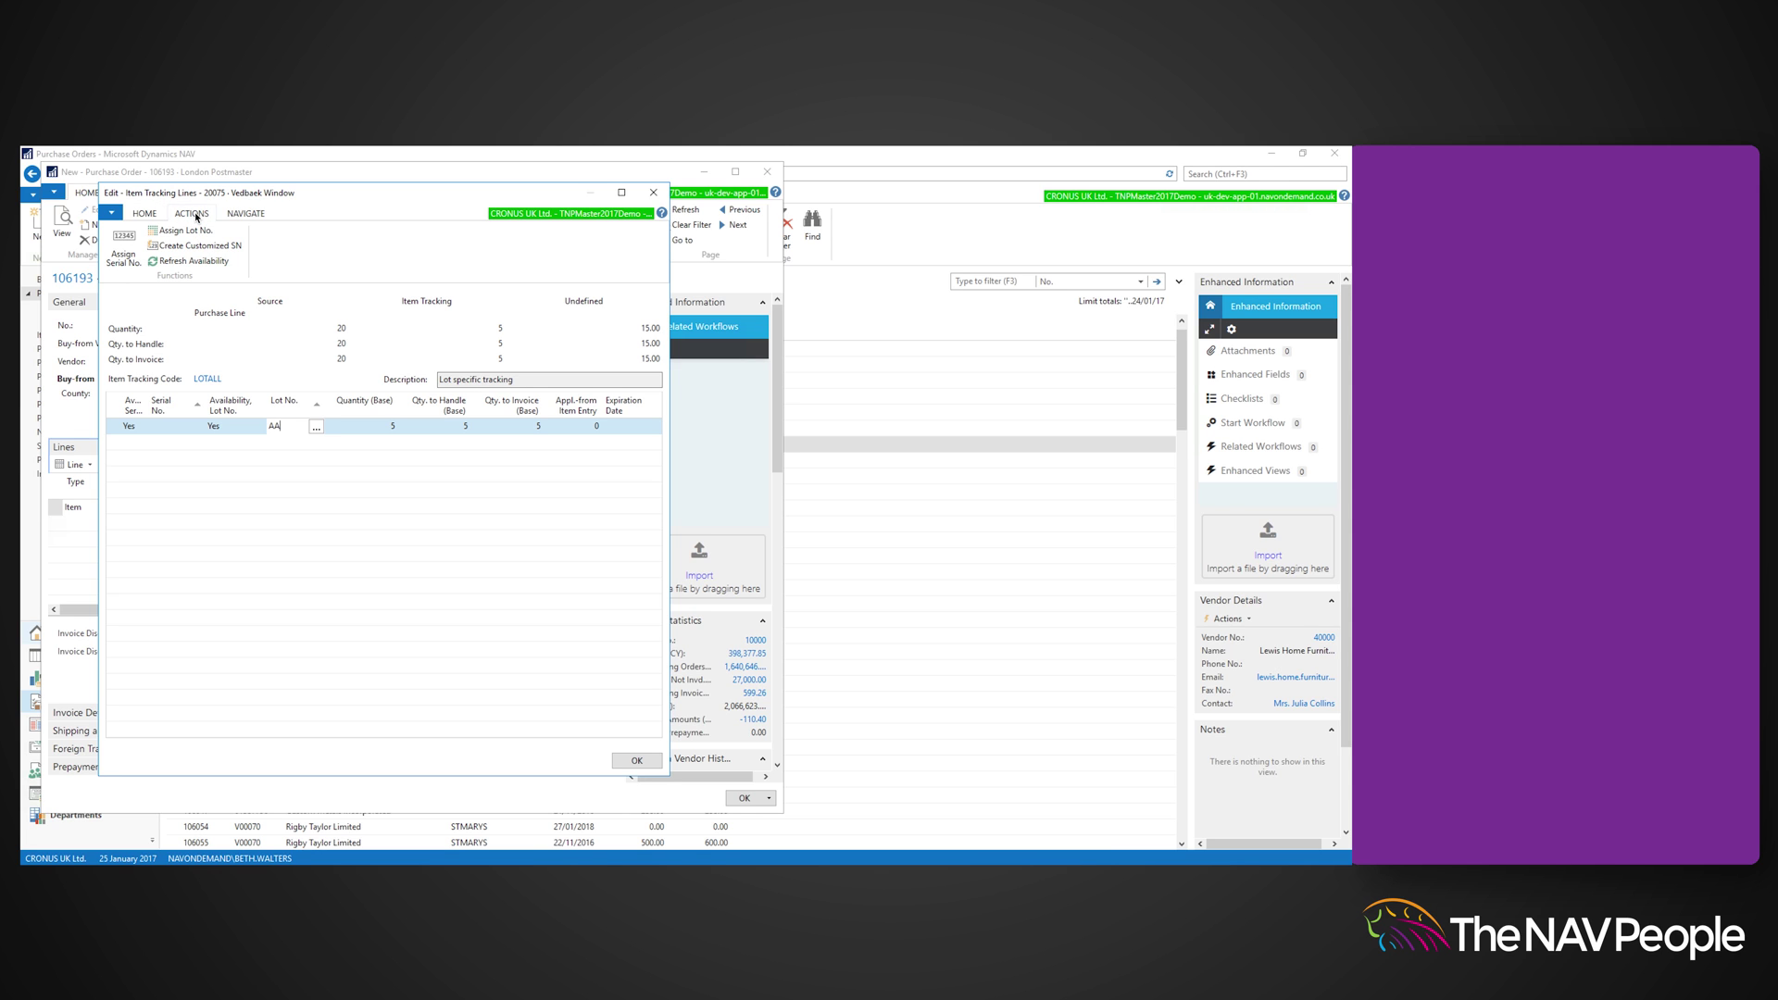
pyautogui.press('Down')
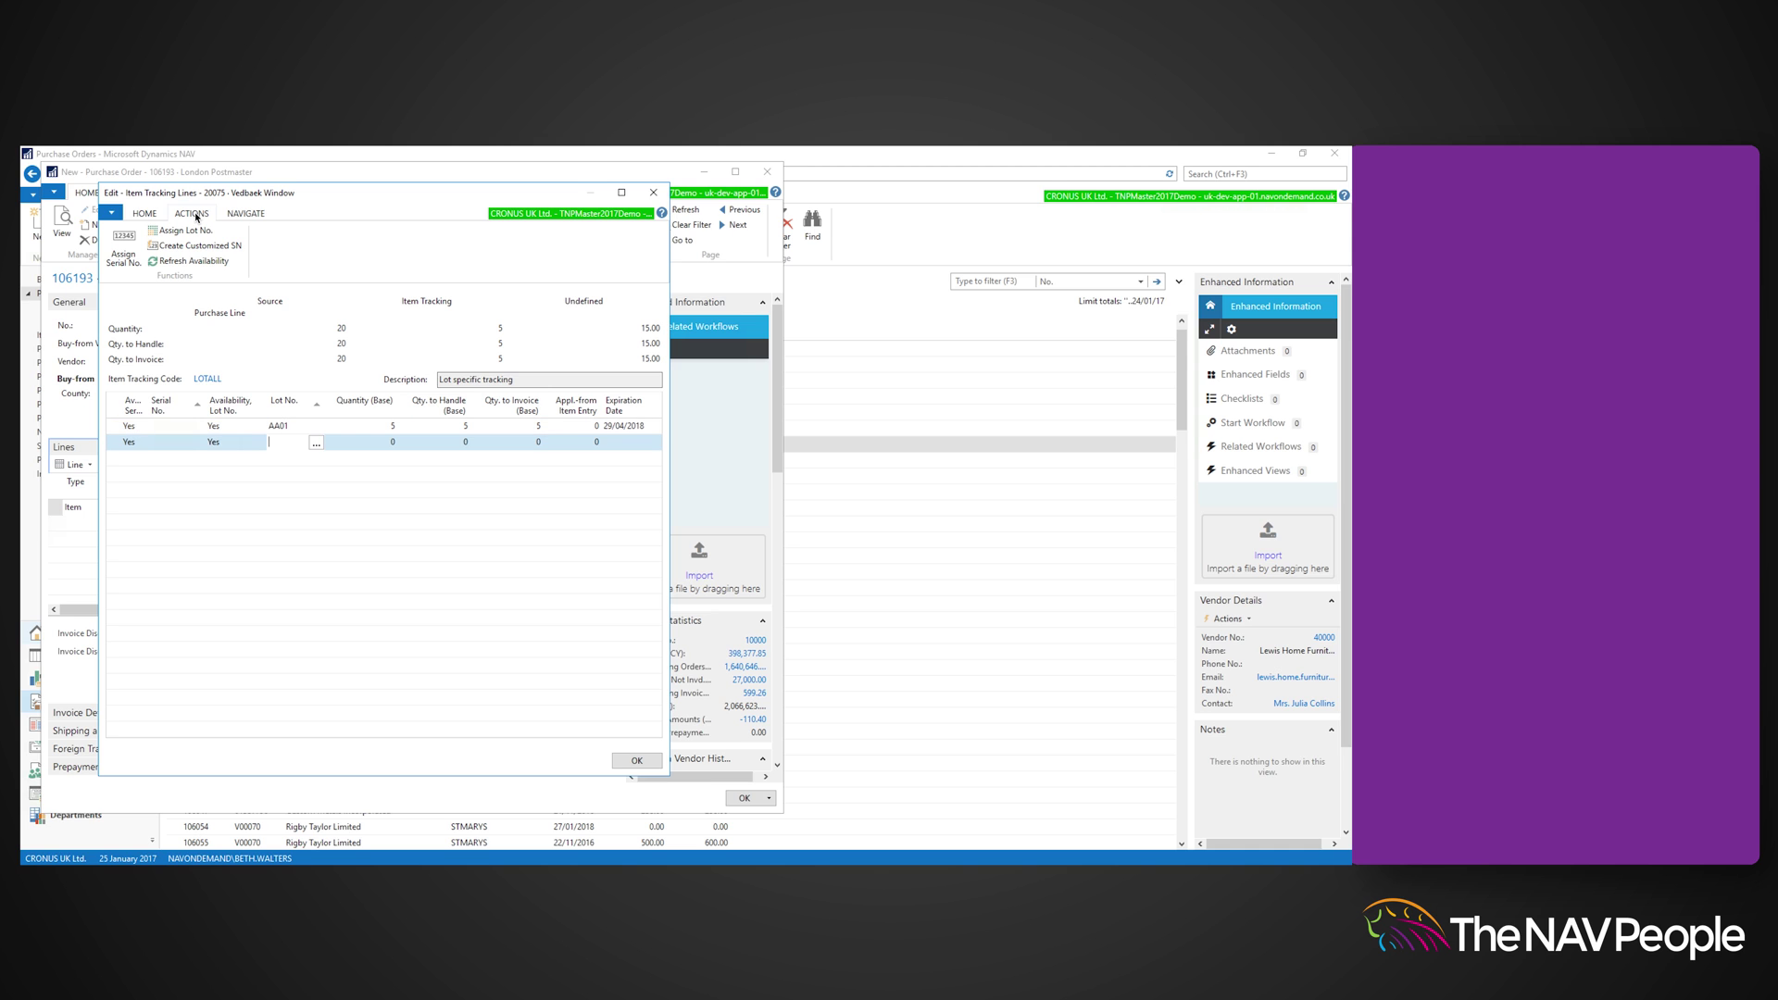
pyautogui.press('Tab')
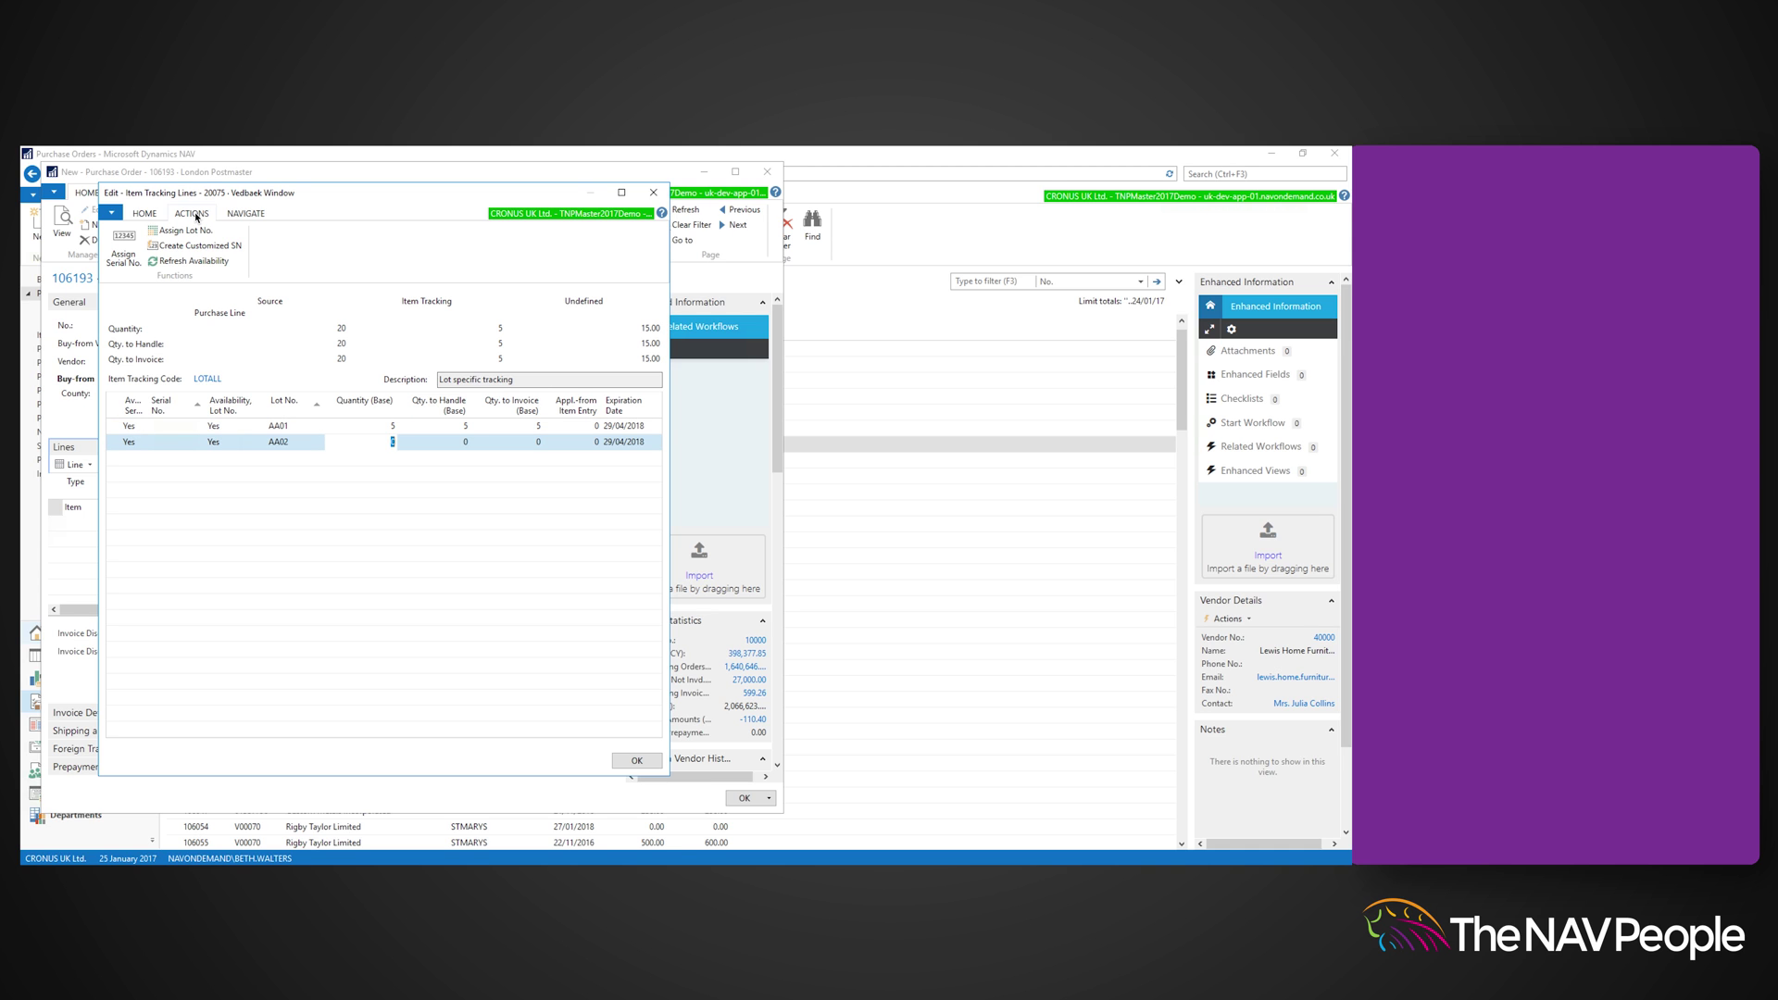
pyautogui.press('Down')
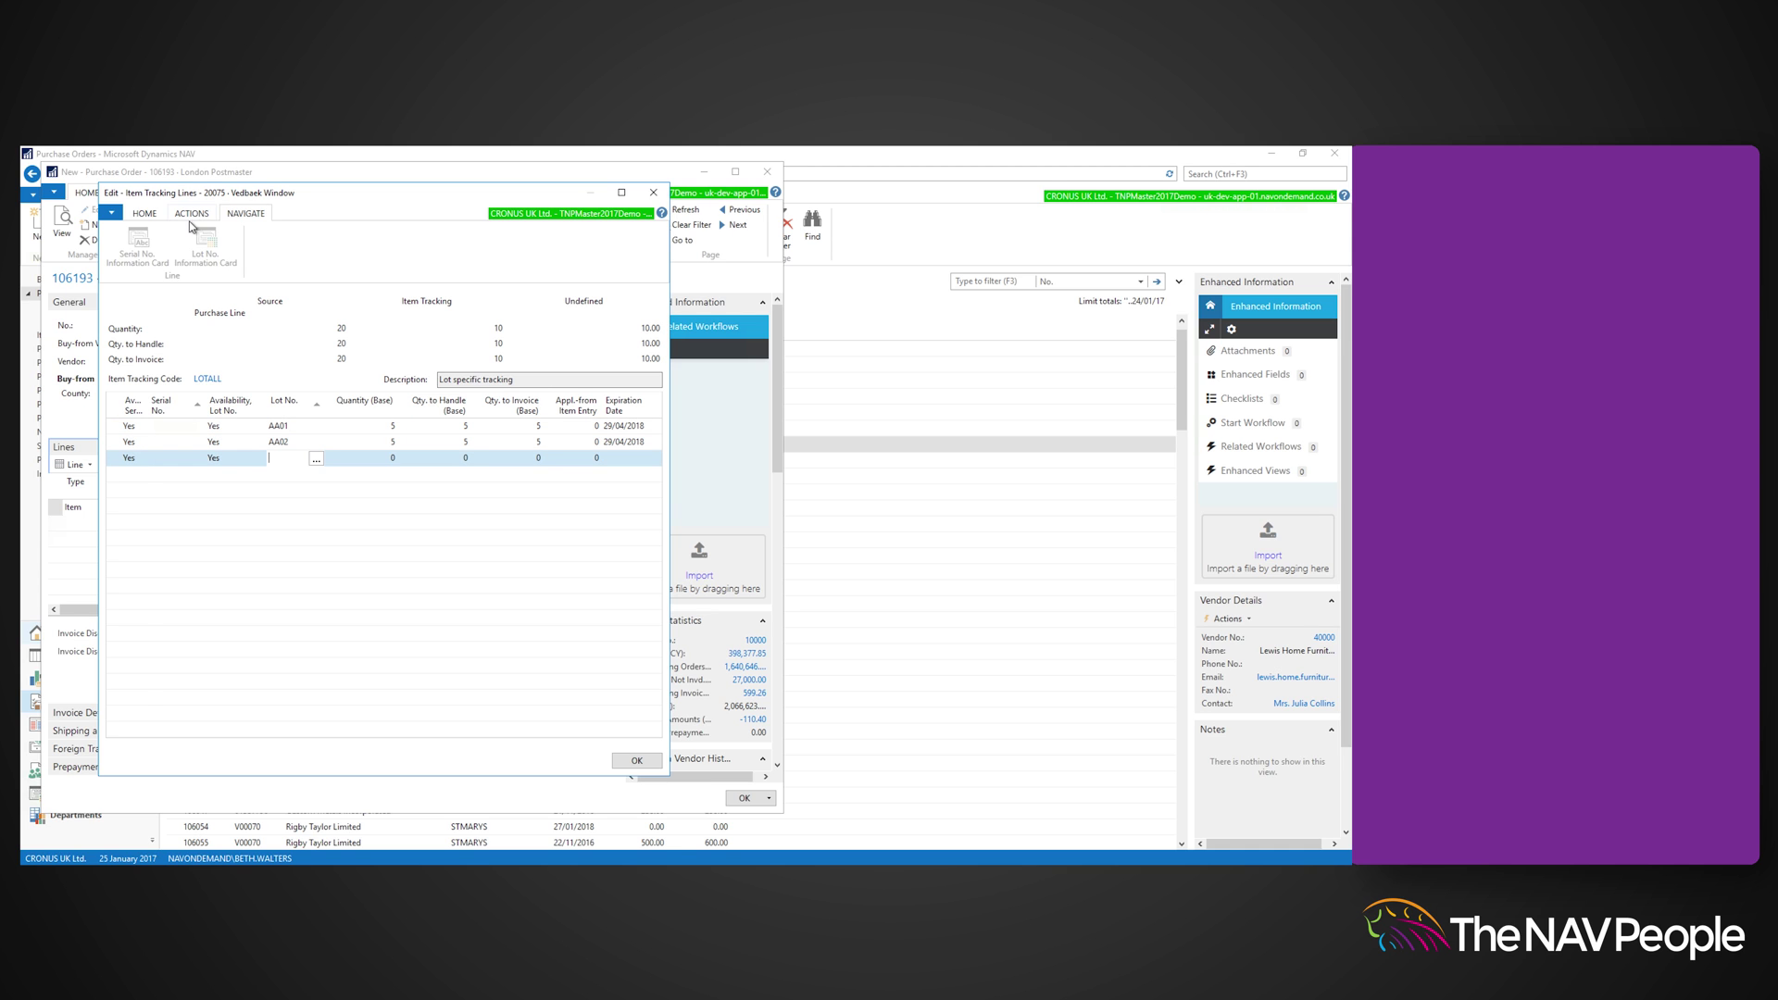
pyautogui.click(185, 230)
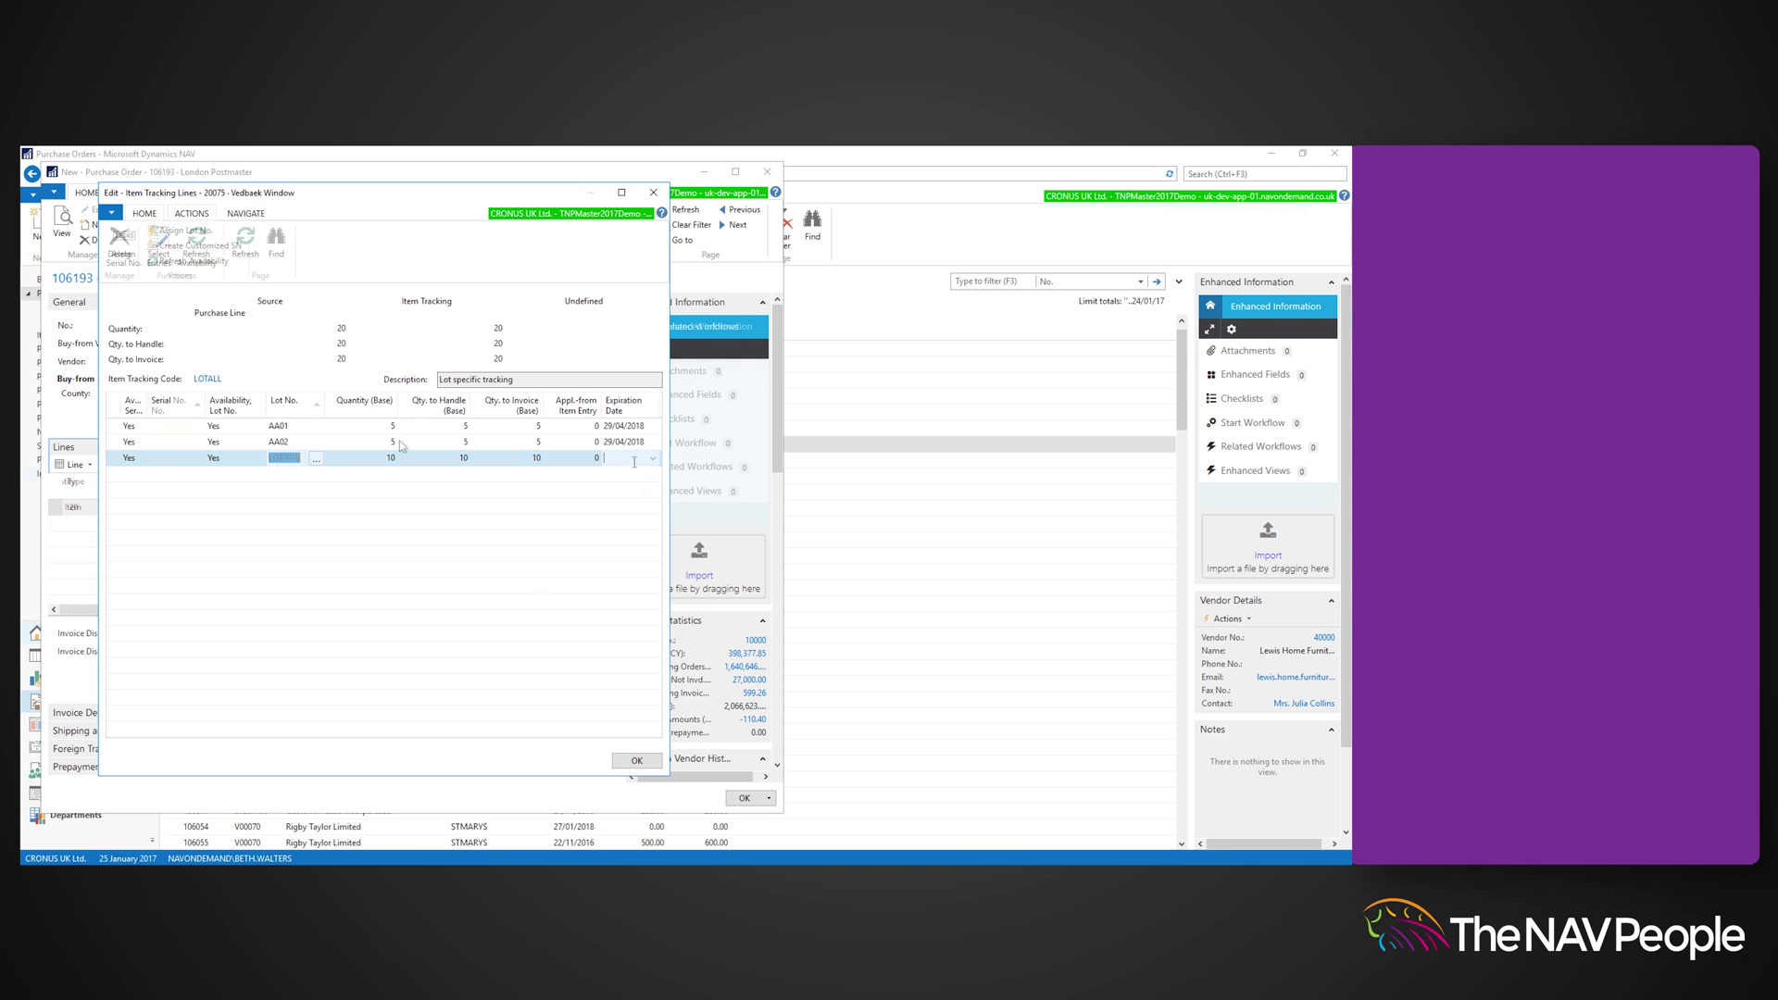
pyautogui.click(634, 460)
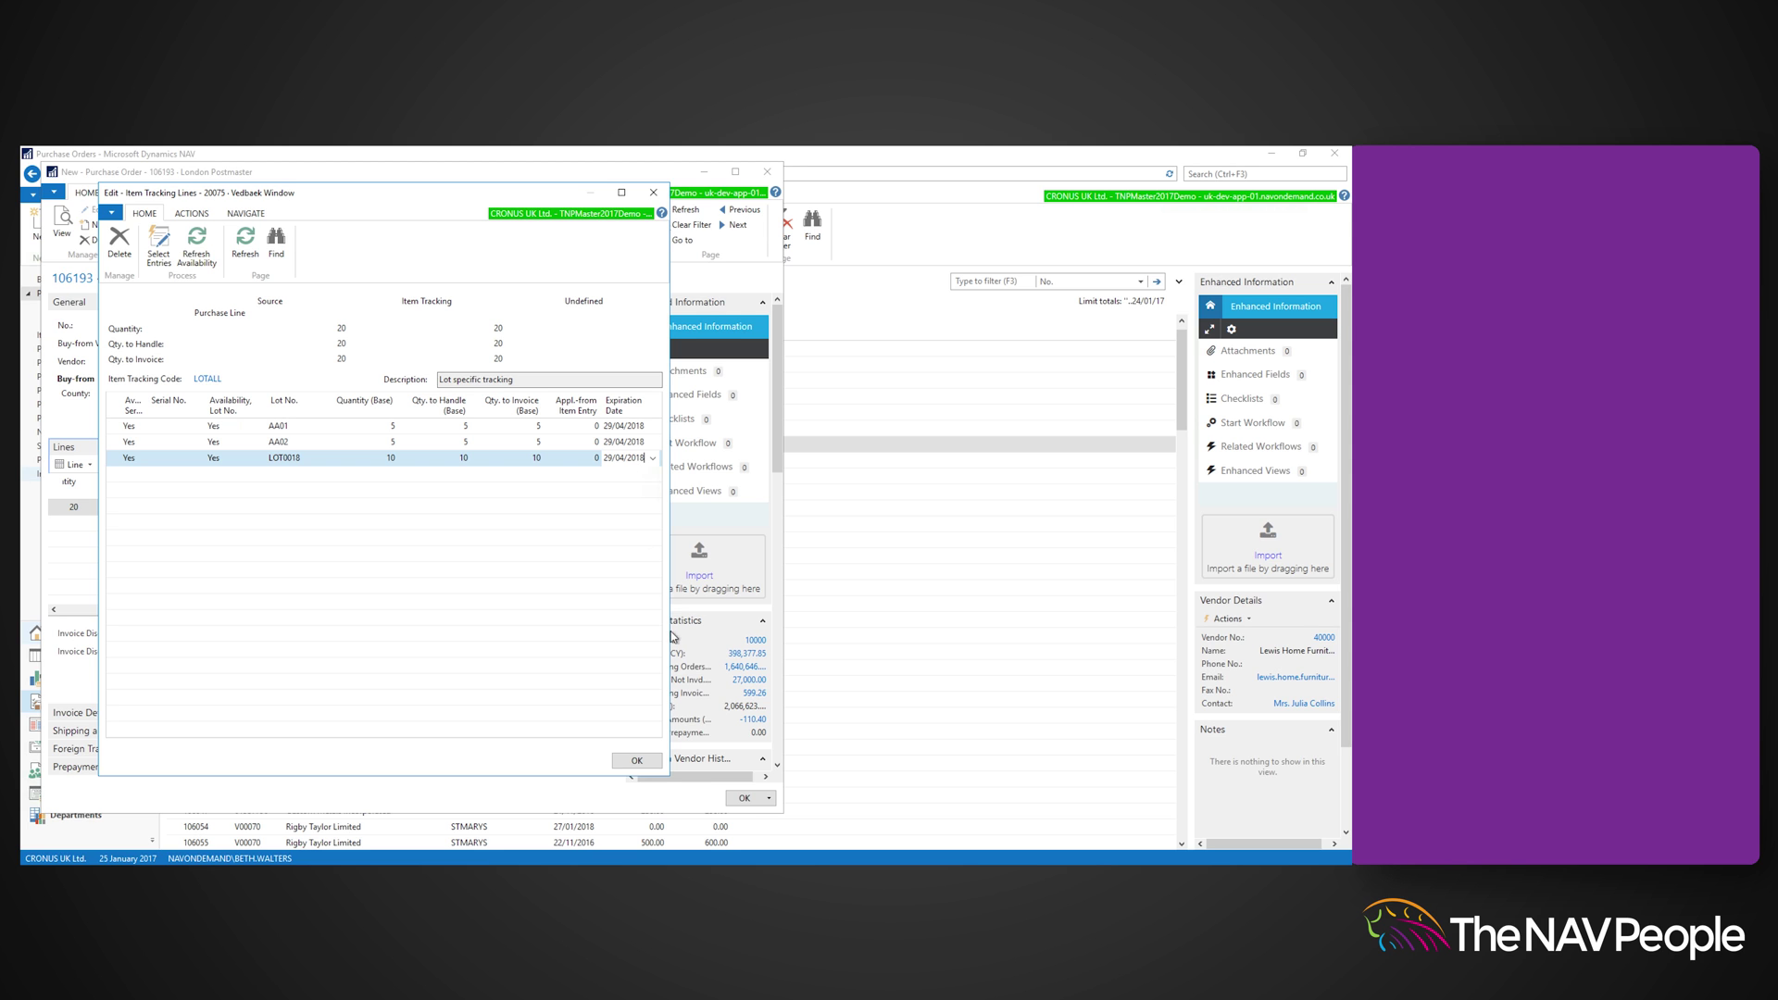
# Confirm the lot lines and post the purchase order as Receive and Invoice
pyautogui.click(636, 760)
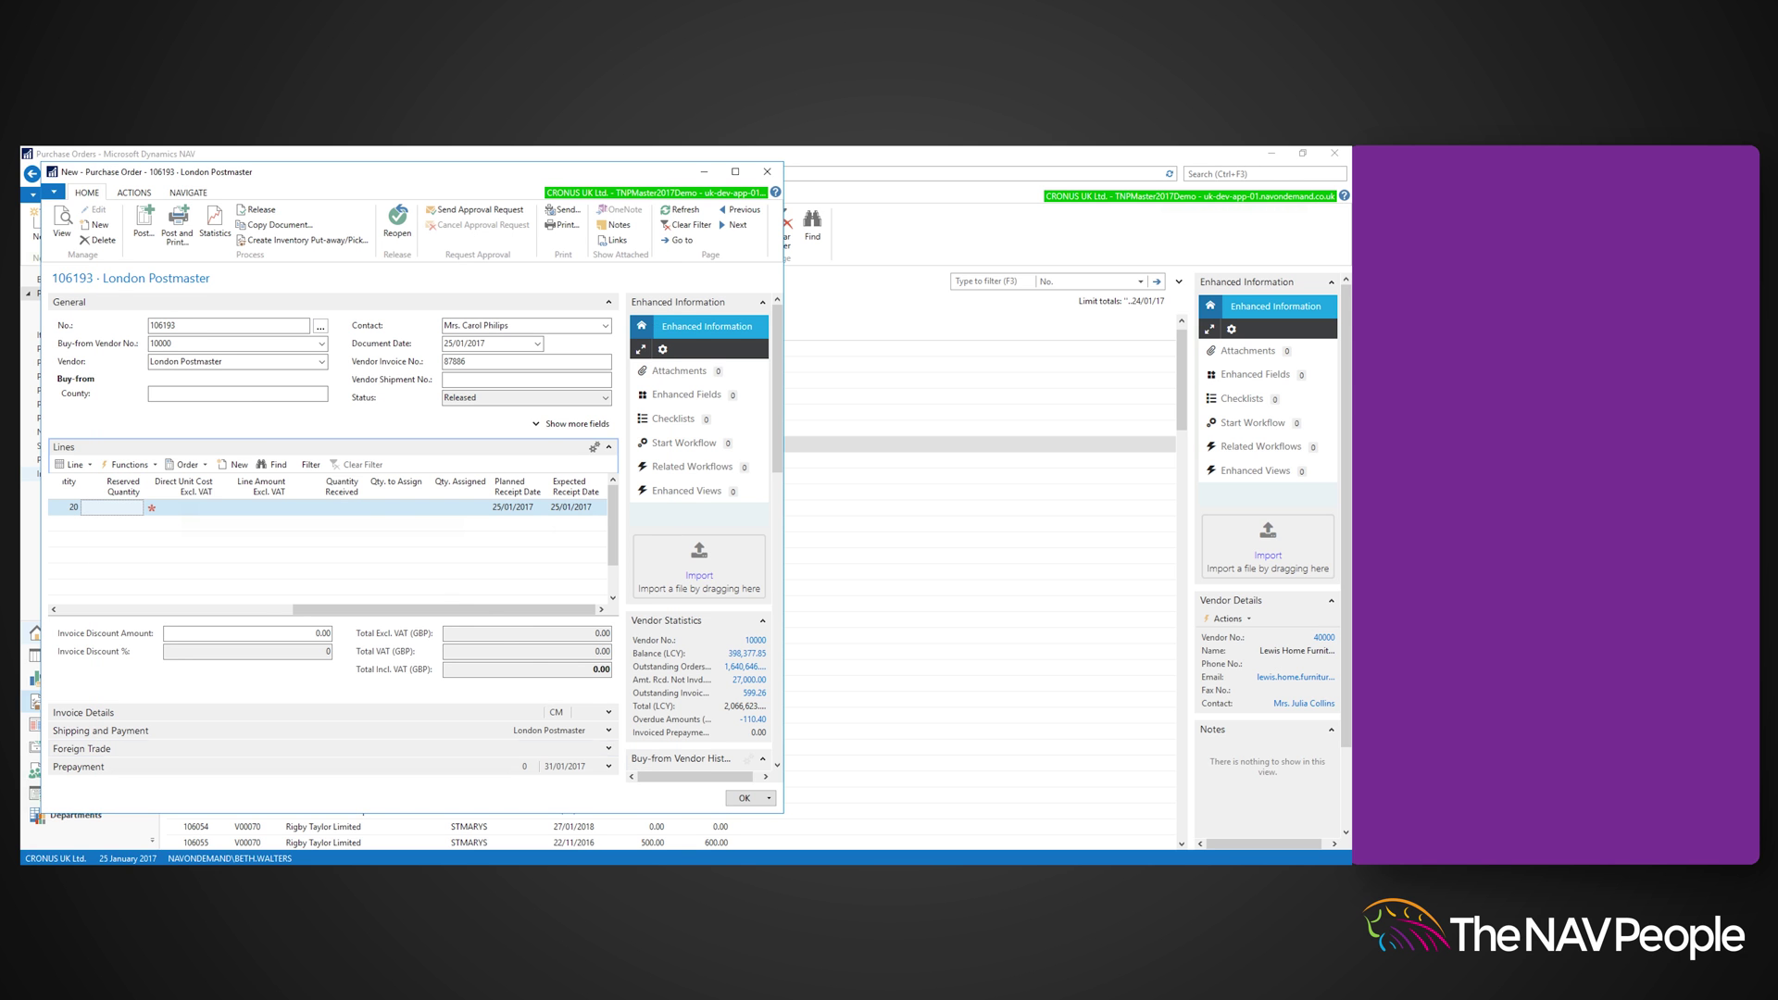
pyautogui.moveTo(342, 611); pyautogui.dragTo(74, 613)
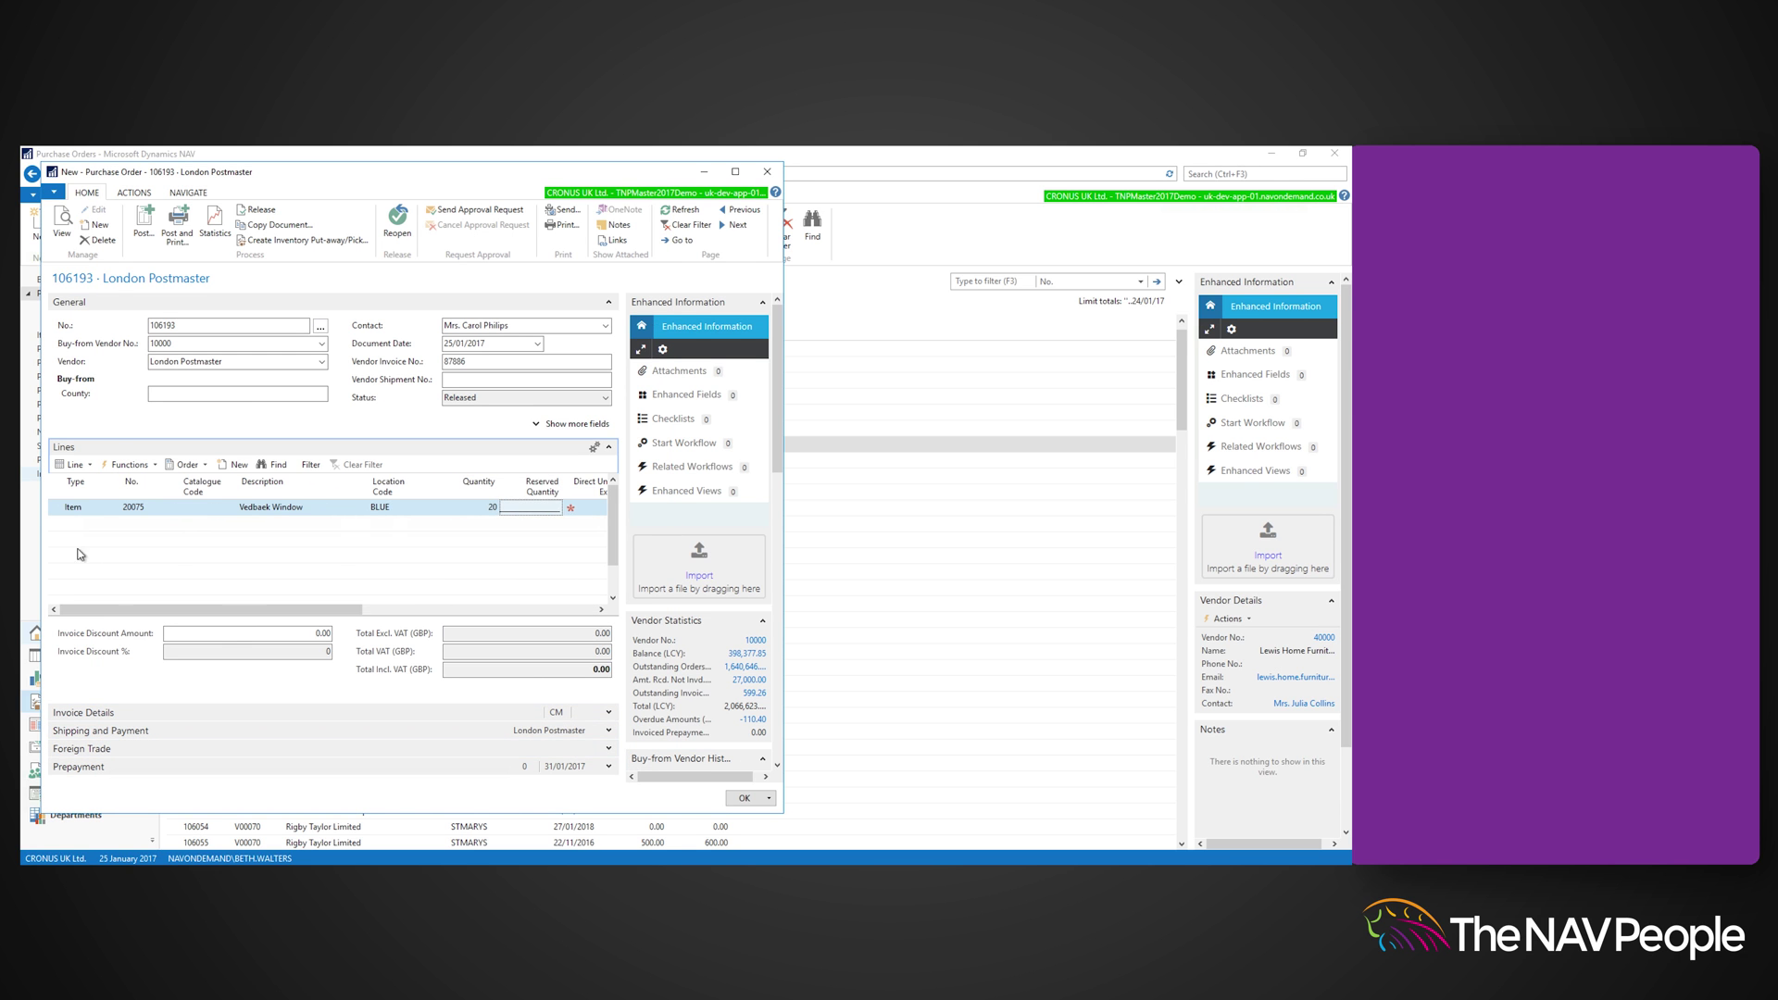
pyautogui.click(153, 236)
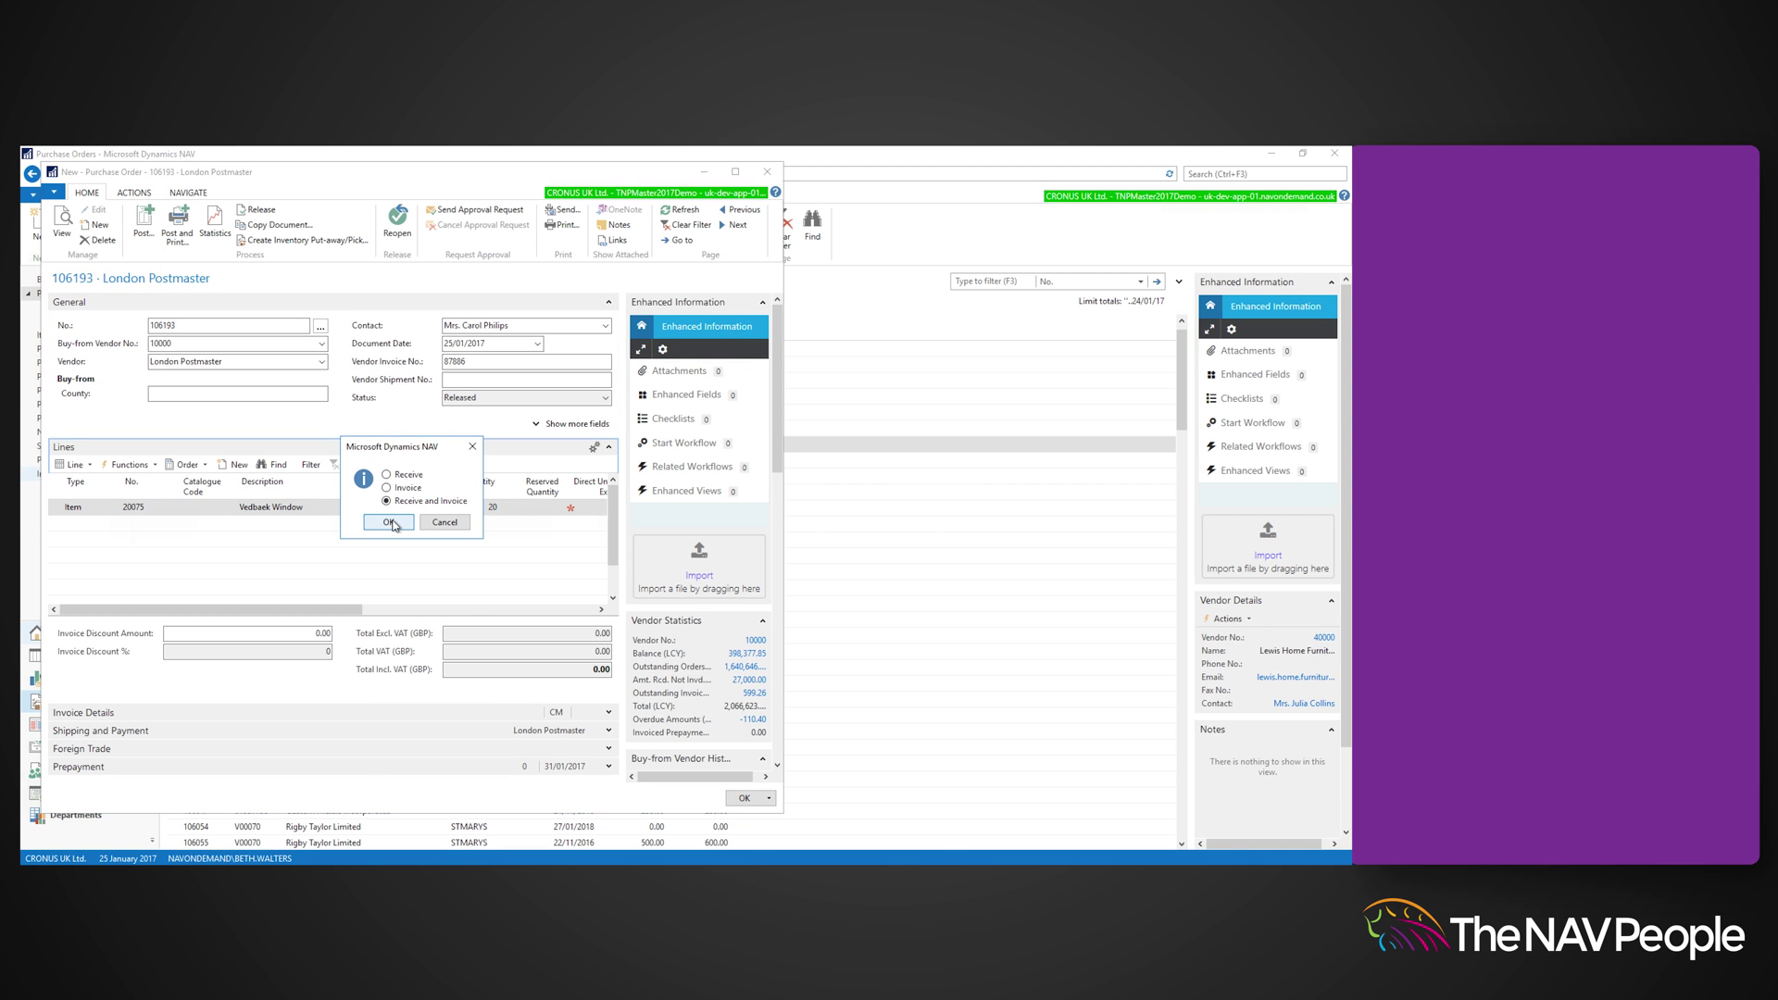
pyautogui.click(390, 523)
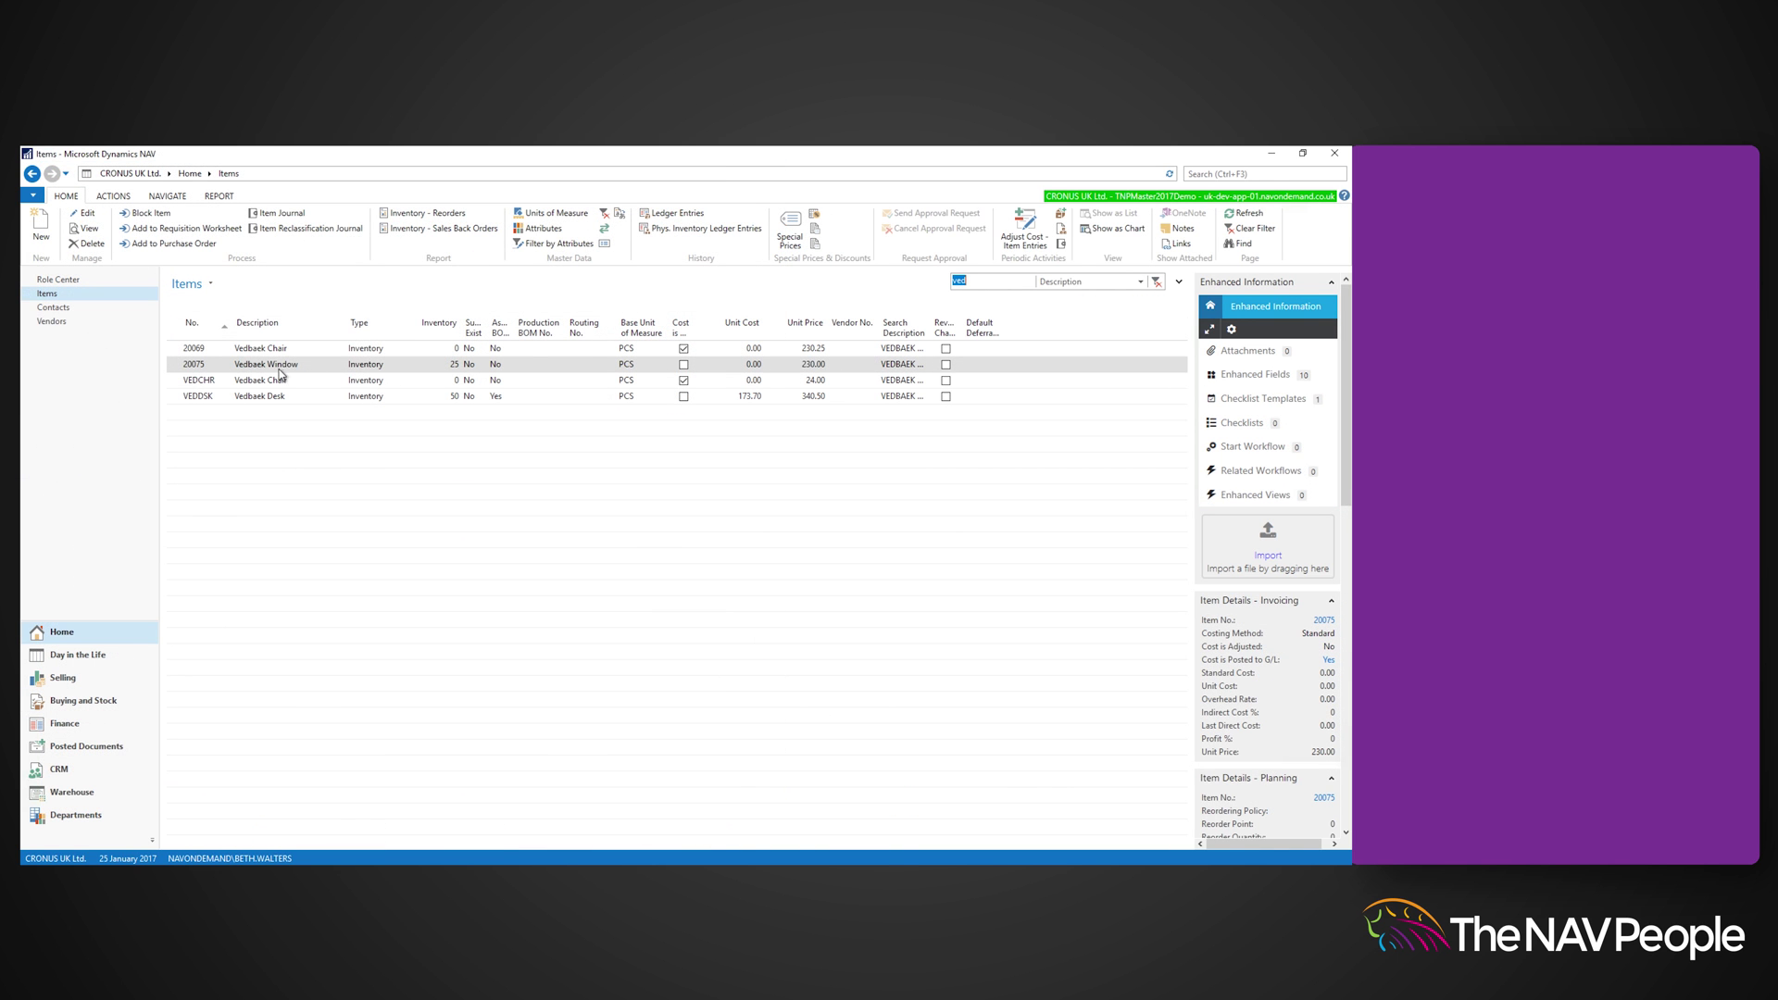
# Open the Vedbaek Window card and filter its item ledger entries to Entry Type Purchase
pyautogui.click(279, 368)
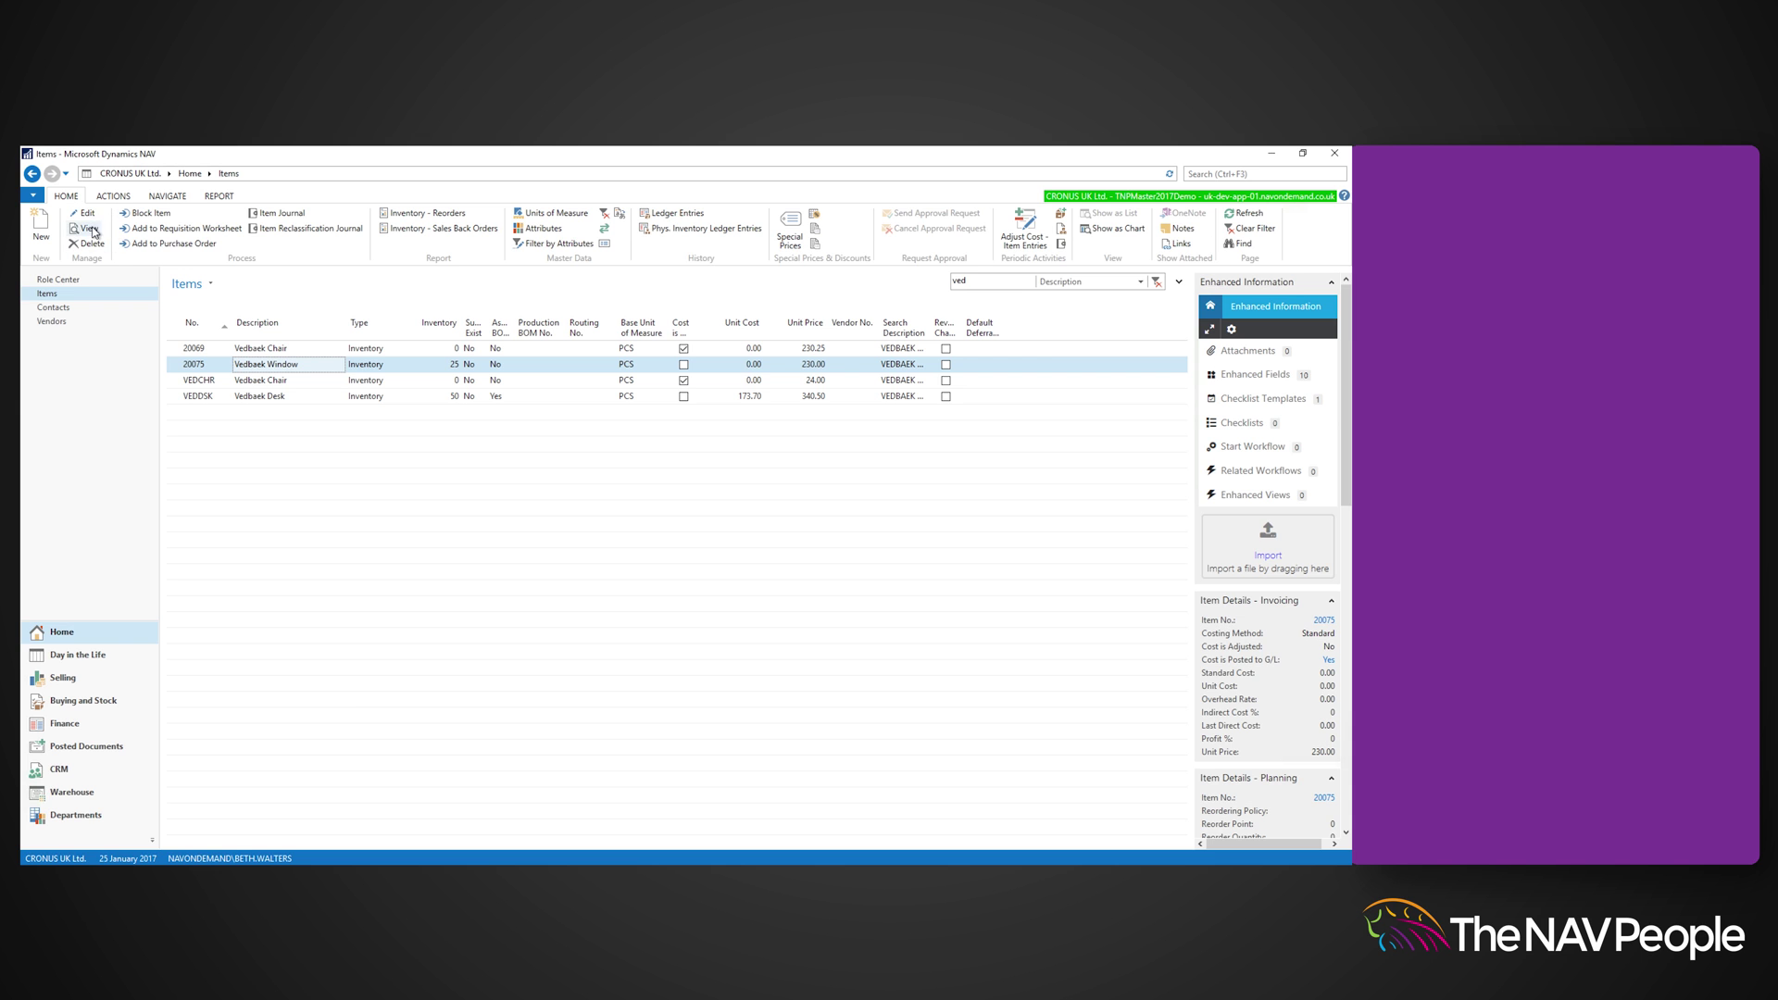
pyautogui.click(90, 228)
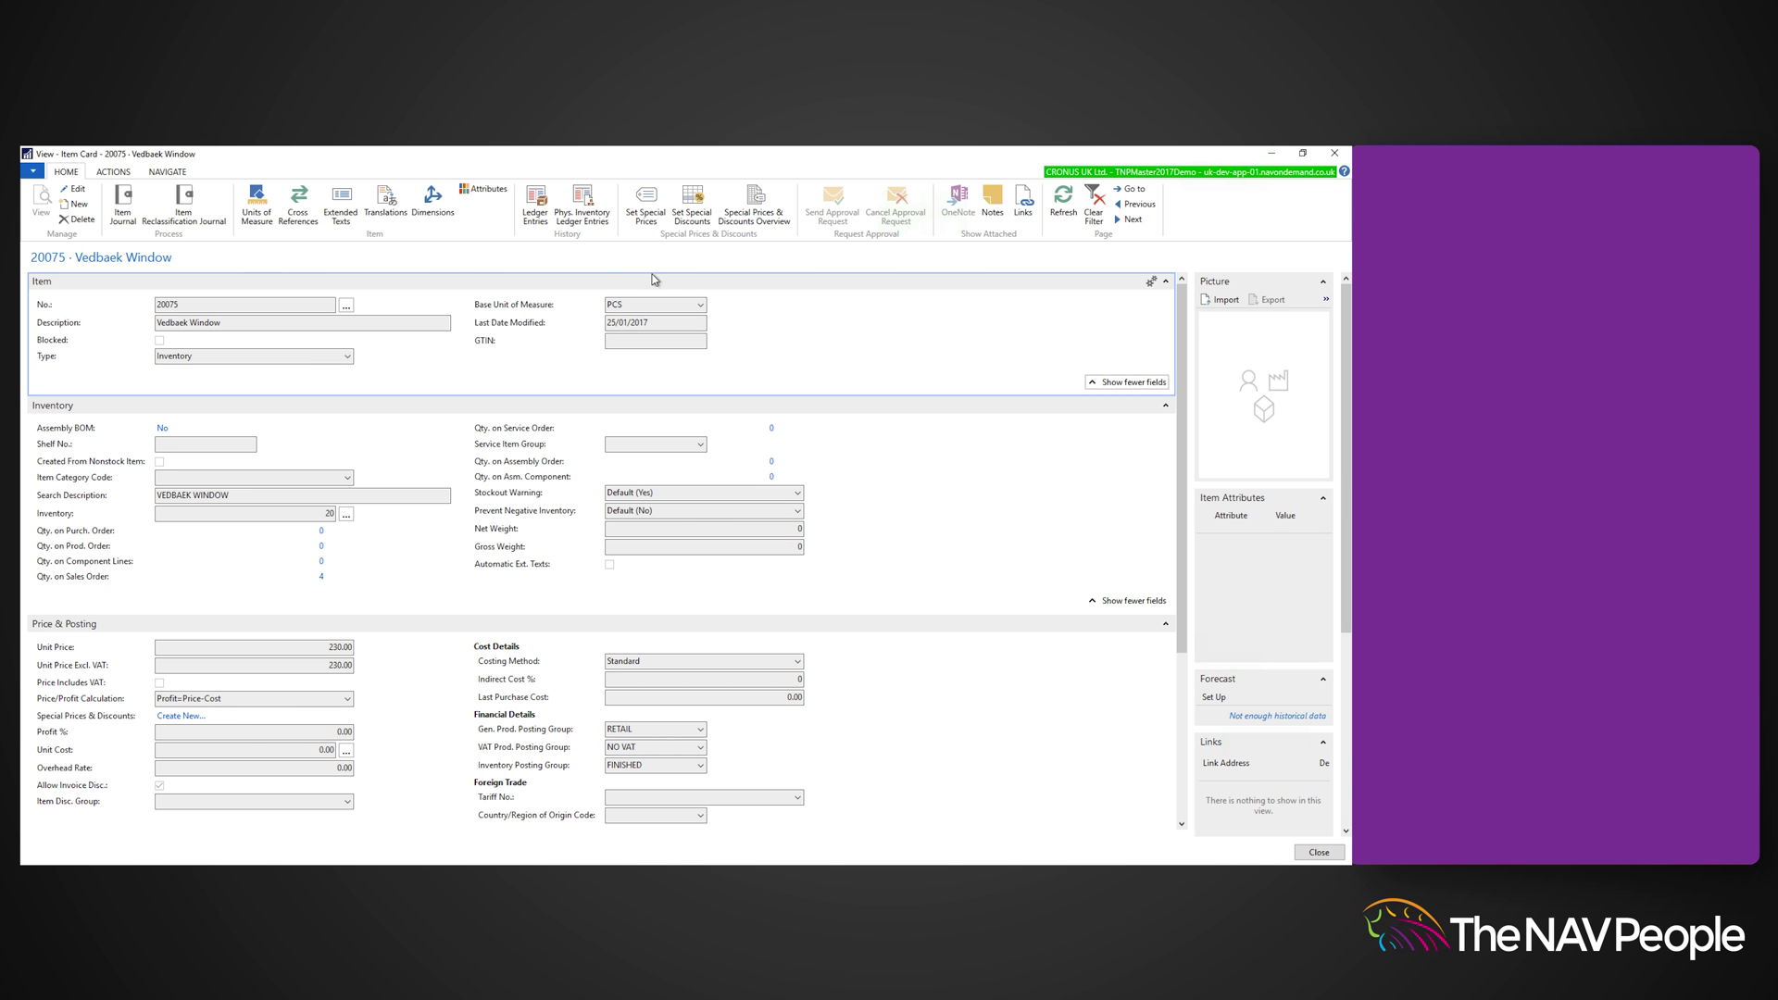
pyautogui.click(541, 218)
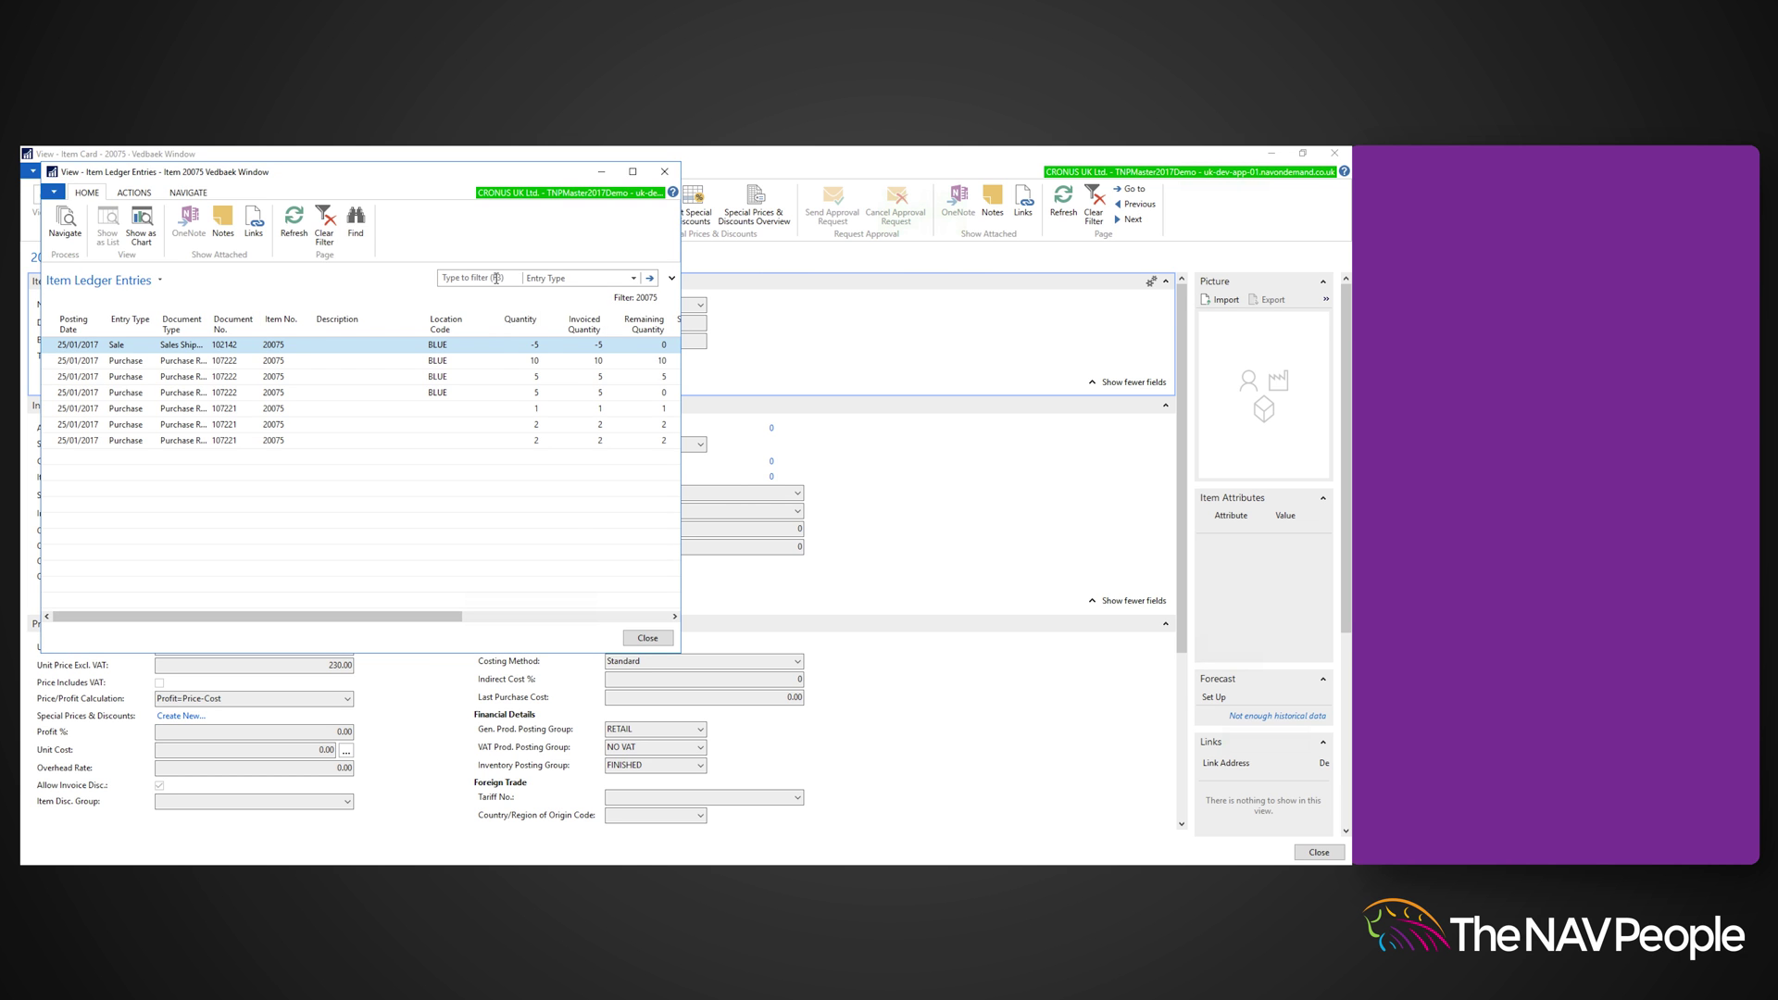
pyautogui.click(534, 279)
pyautogui.click(452, 277)
pyautogui.write('Purchase')
pyautogui.press('Return')
pyautogui.click(334, 345)
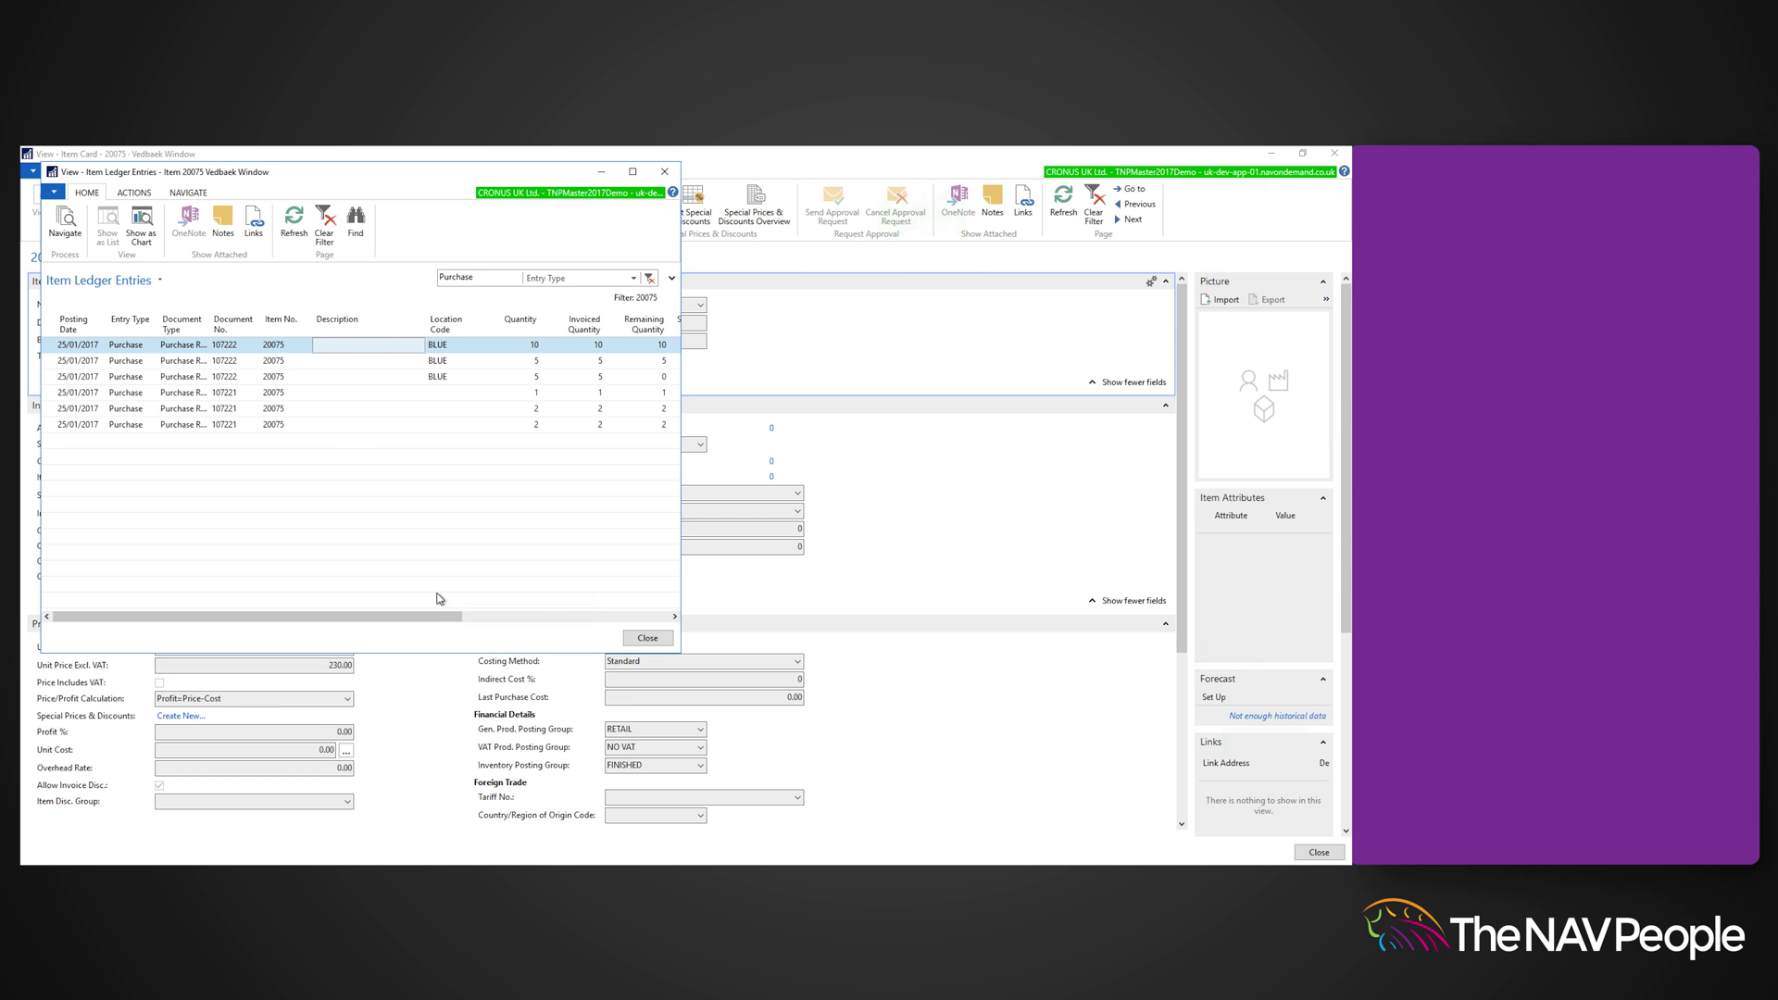
pyautogui.moveTo(444, 618); pyautogui.dragTo(651, 617)
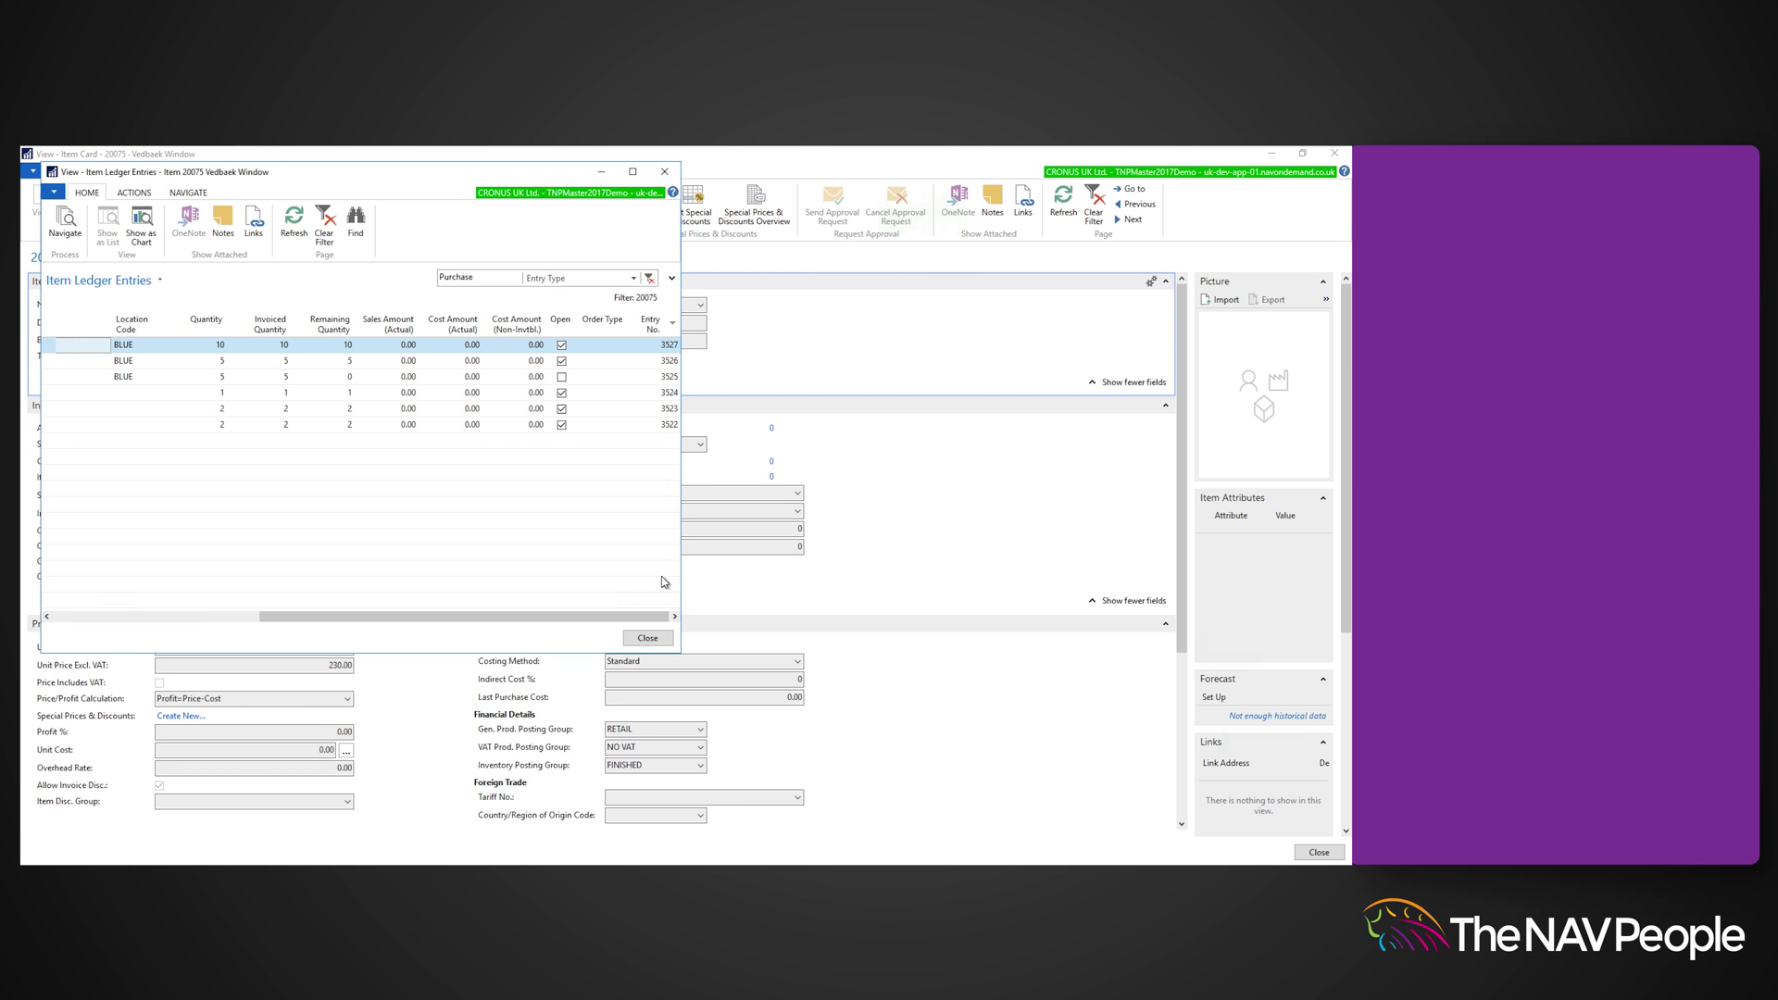
pyautogui.click(647, 638)
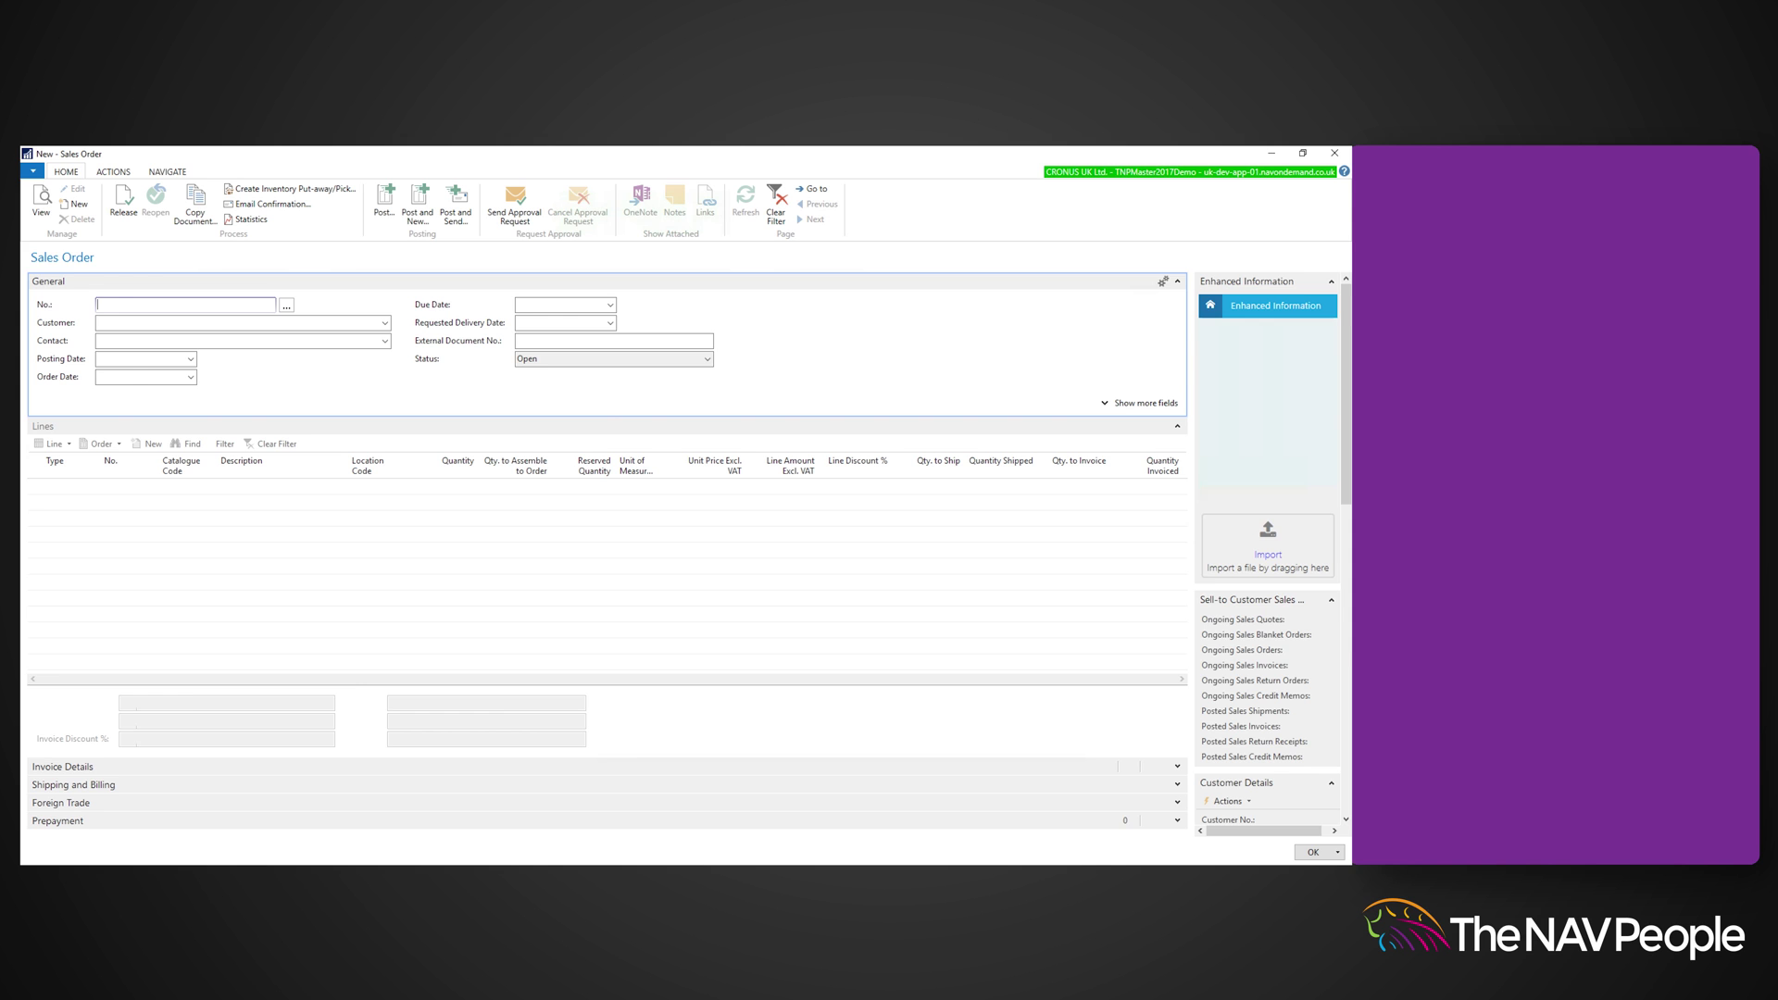
# Enter customer 50000 on the new sales order
pyautogui.click(316, 323)
pyautogui.write('5000')
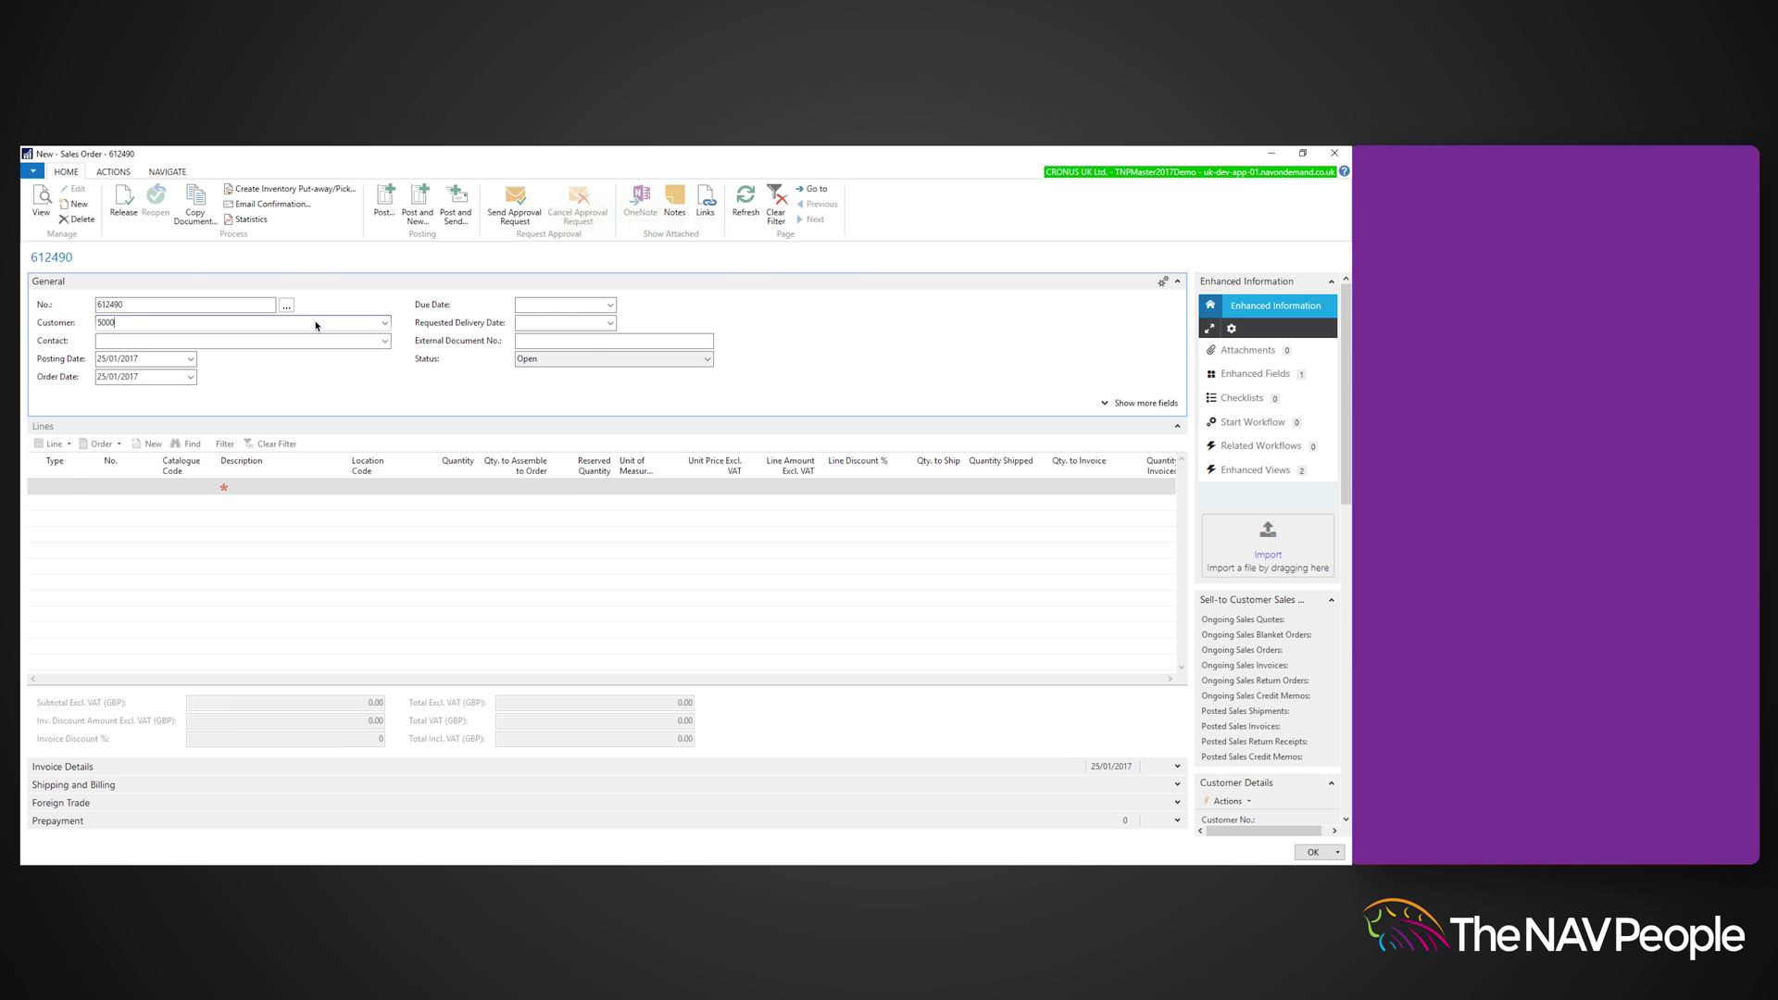
pyautogui.write('0')
pyautogui.press('Tab')
# Add an item line for 20075 Vedbaek Window with quantity 5
pyautogui.click(51, 485)
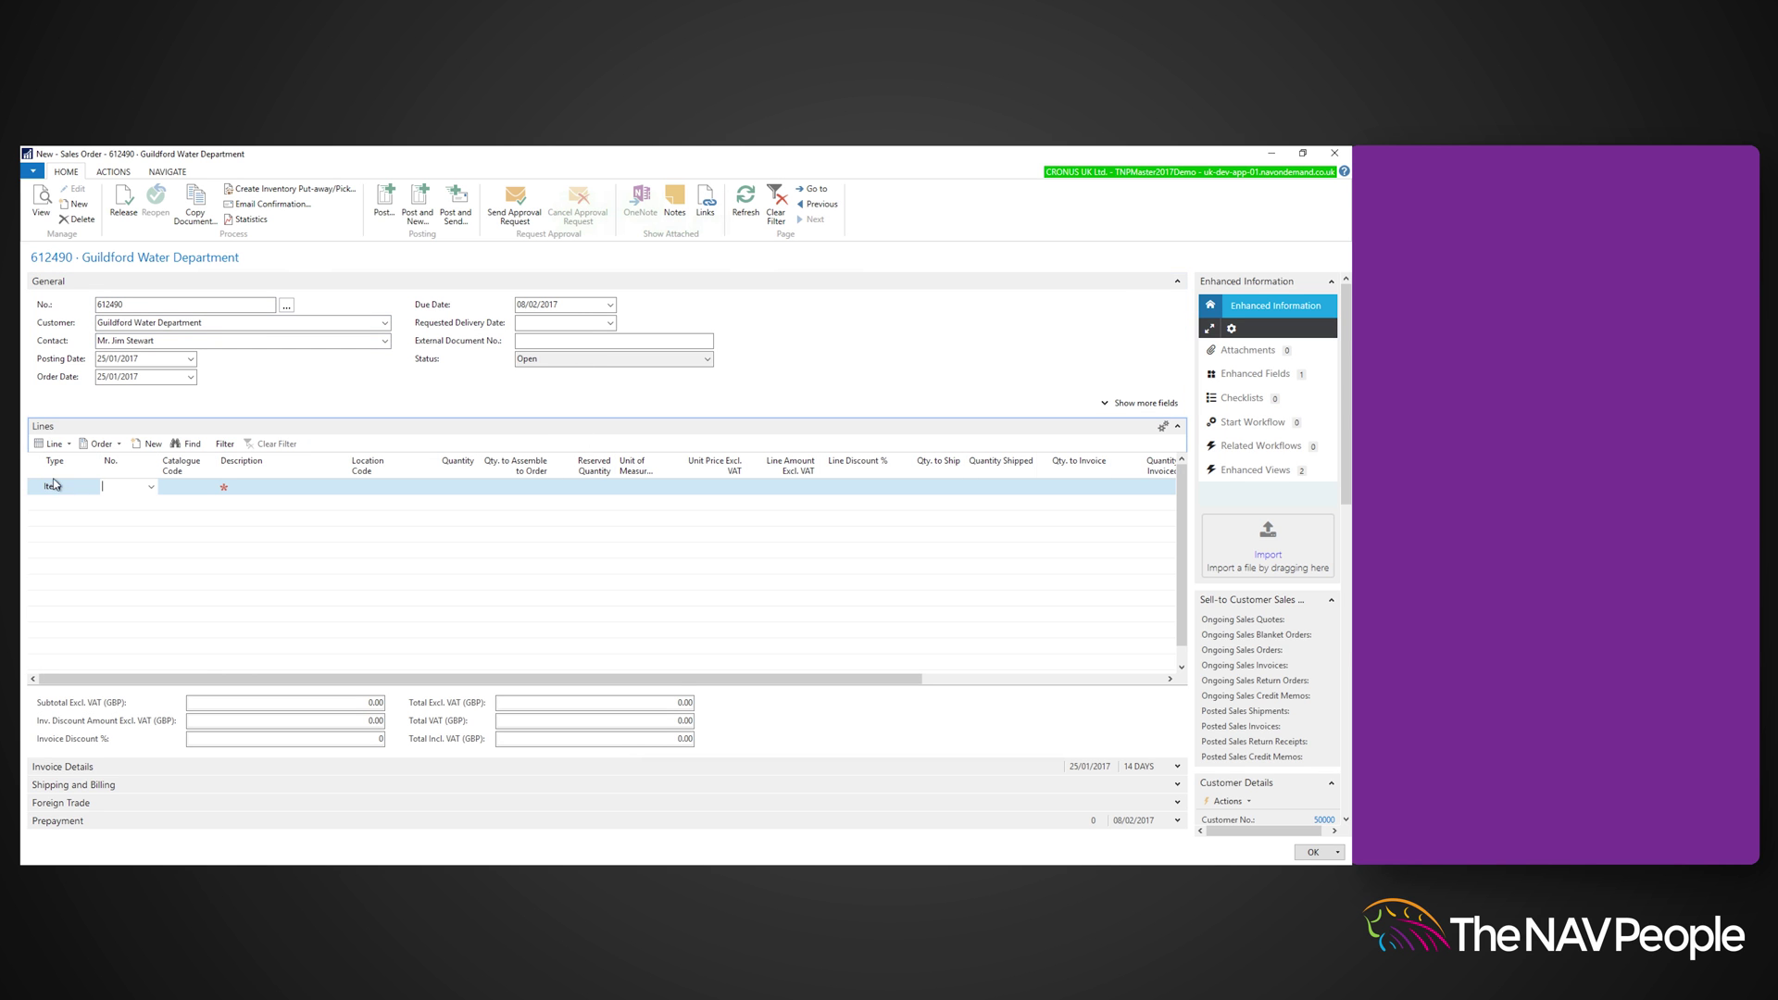
pyautogui.click(151, 486)
pyautogui.write('20')
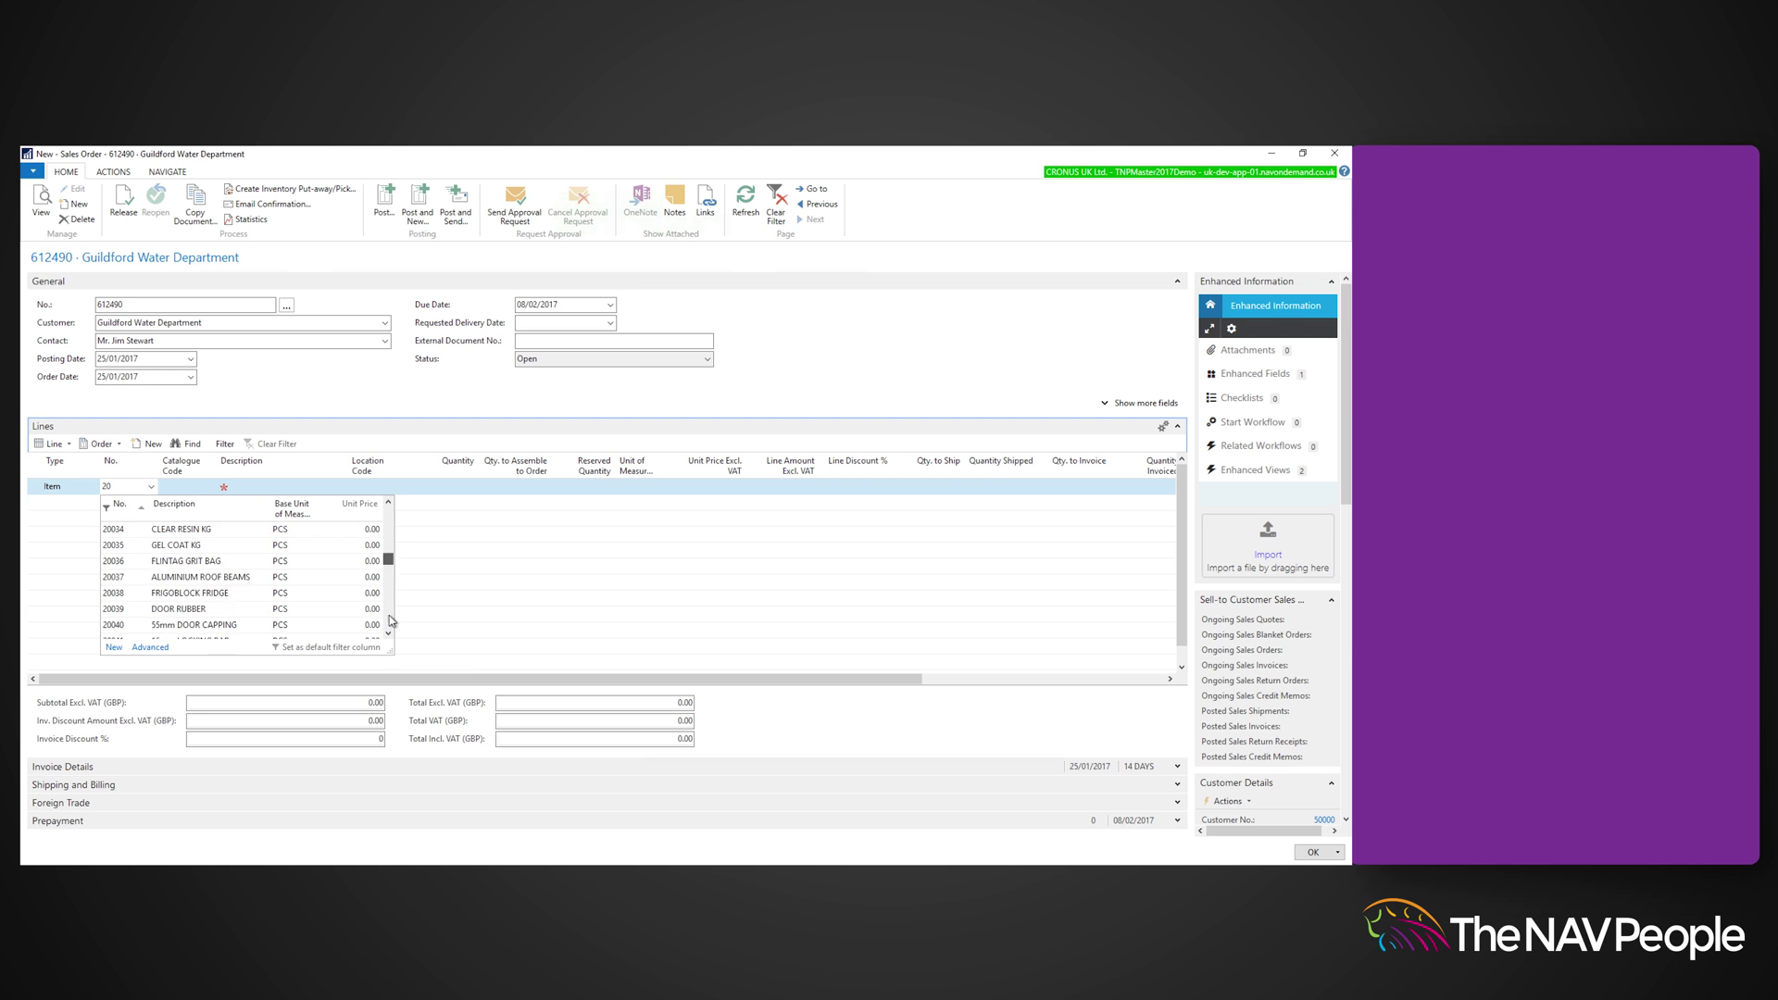
pyautogui.scroll(2, 390, 622)
pyautogui.click(206, 623)
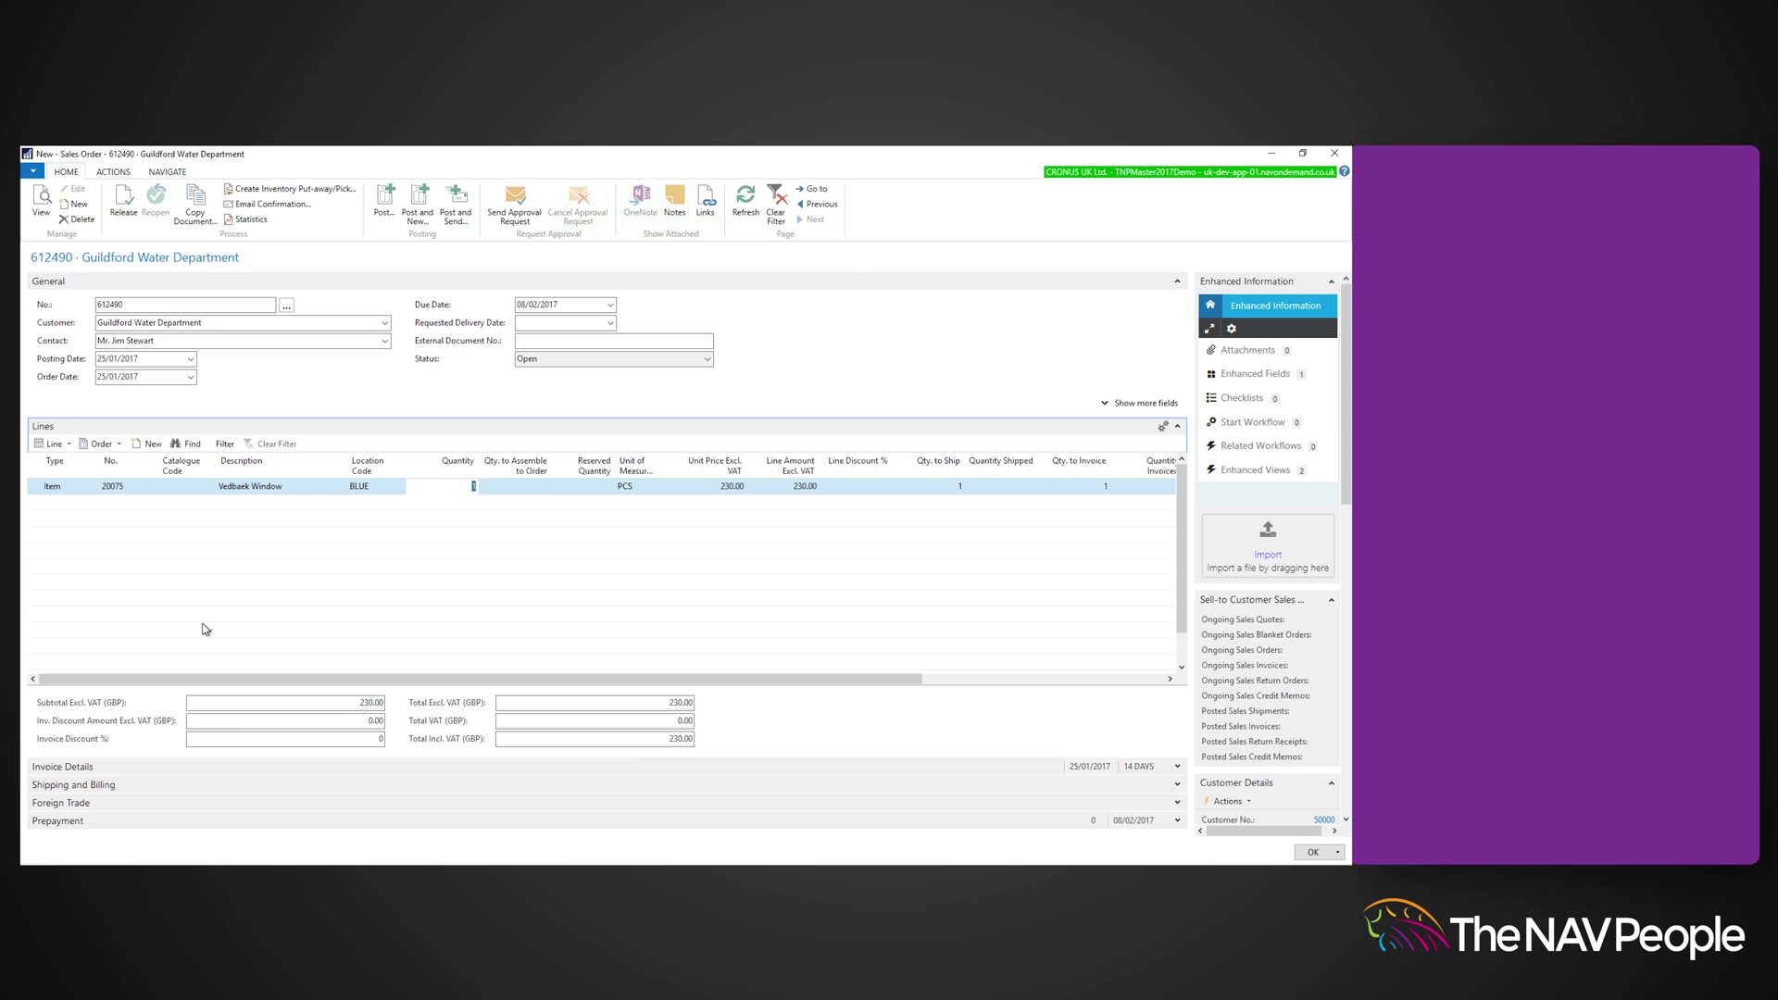
pyautogui.write('5')
pyautogui.press('Tab')
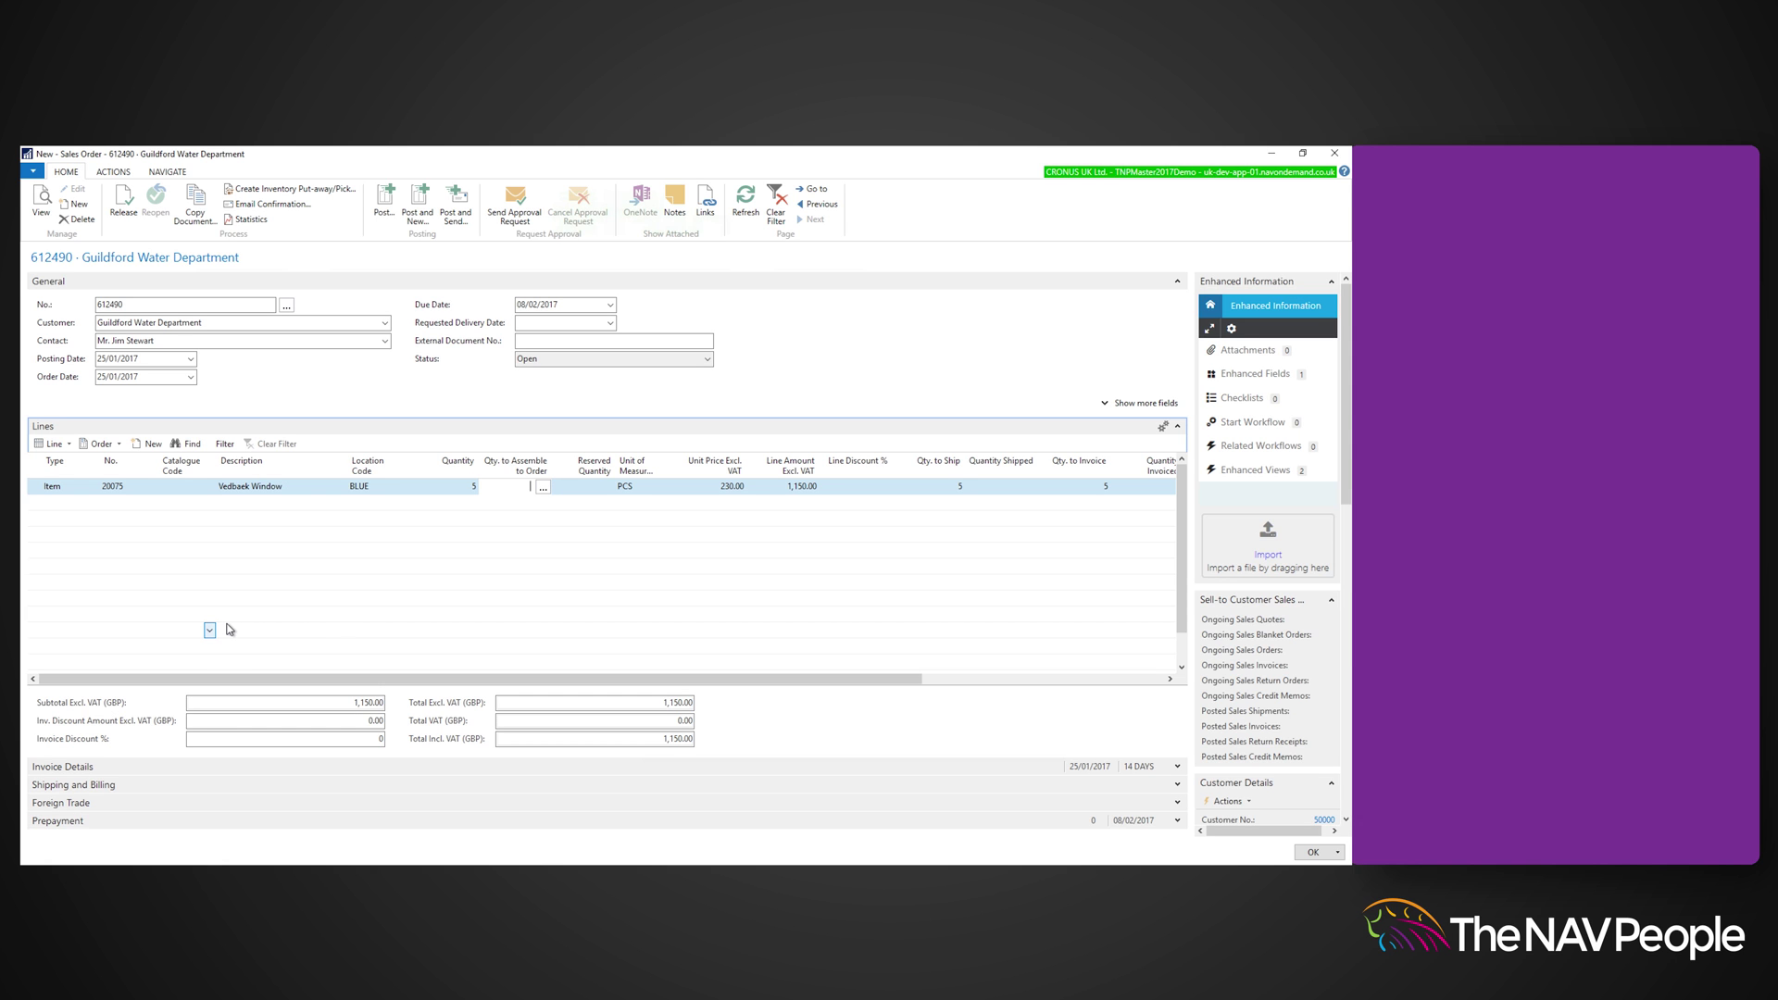
# Open the sales line's item tracking and select lot AA01 from the available entries
pyautogui.click(54, 446)
pyautogui.moveTo(102, 492)
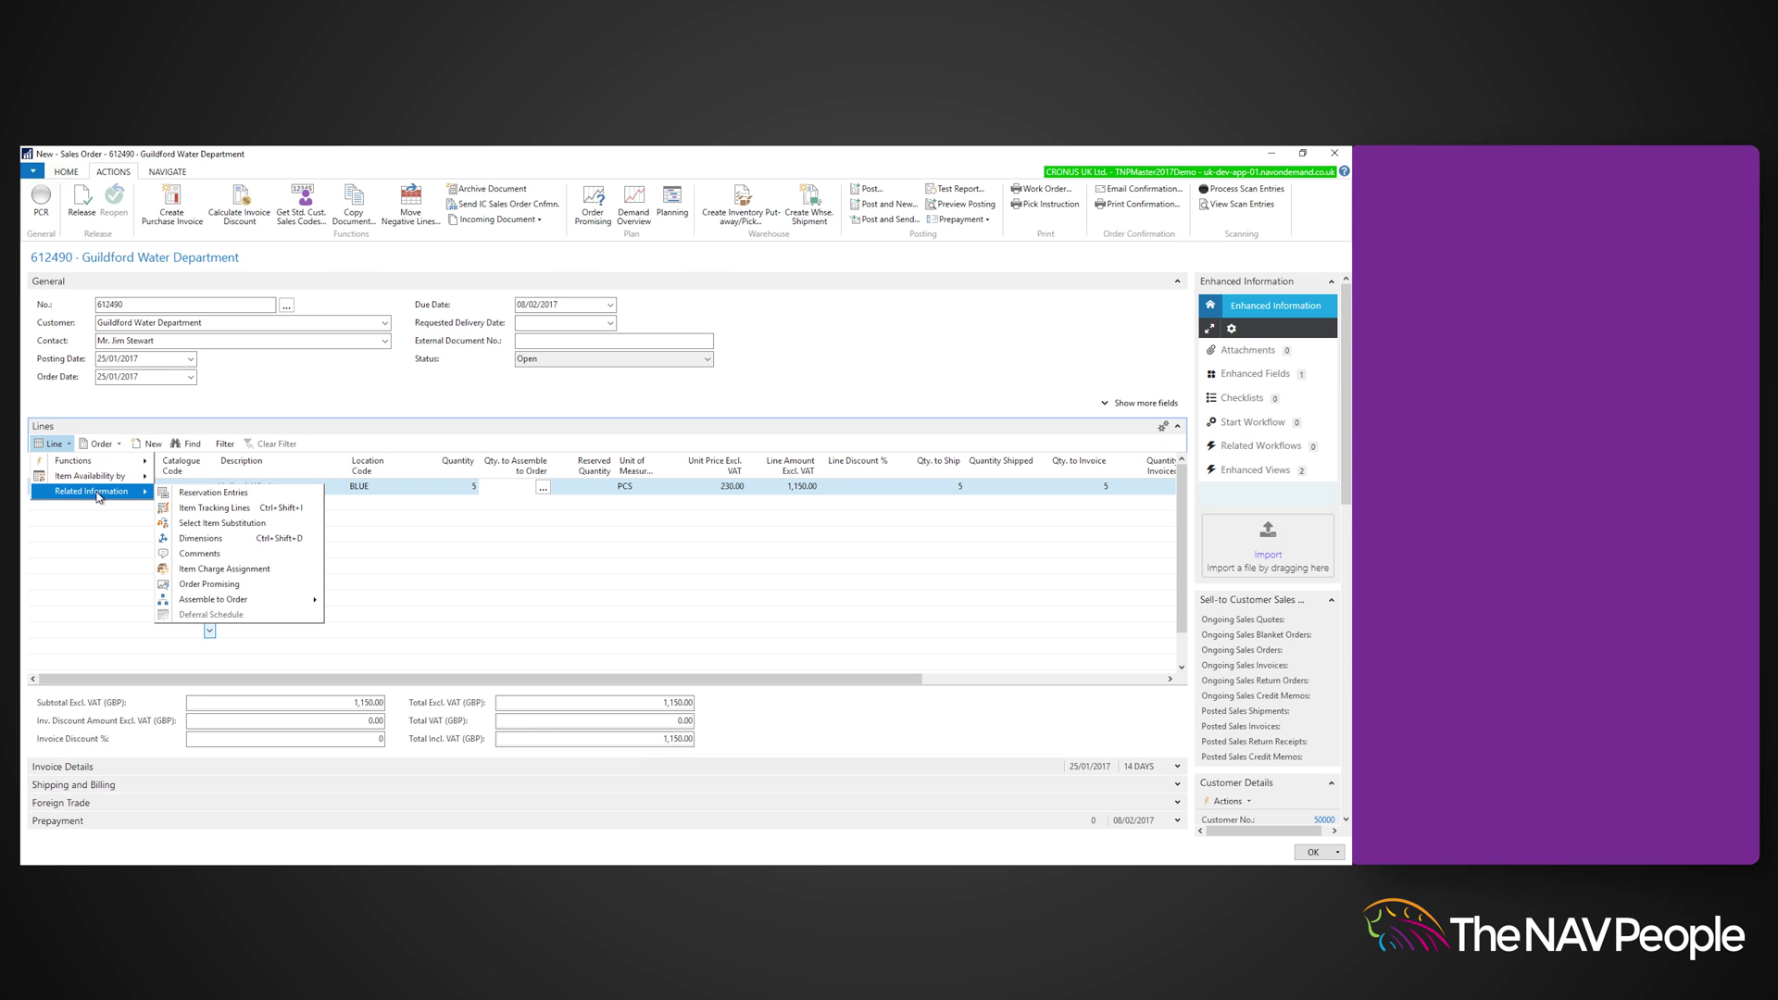
pyautogui.click(239, 508)
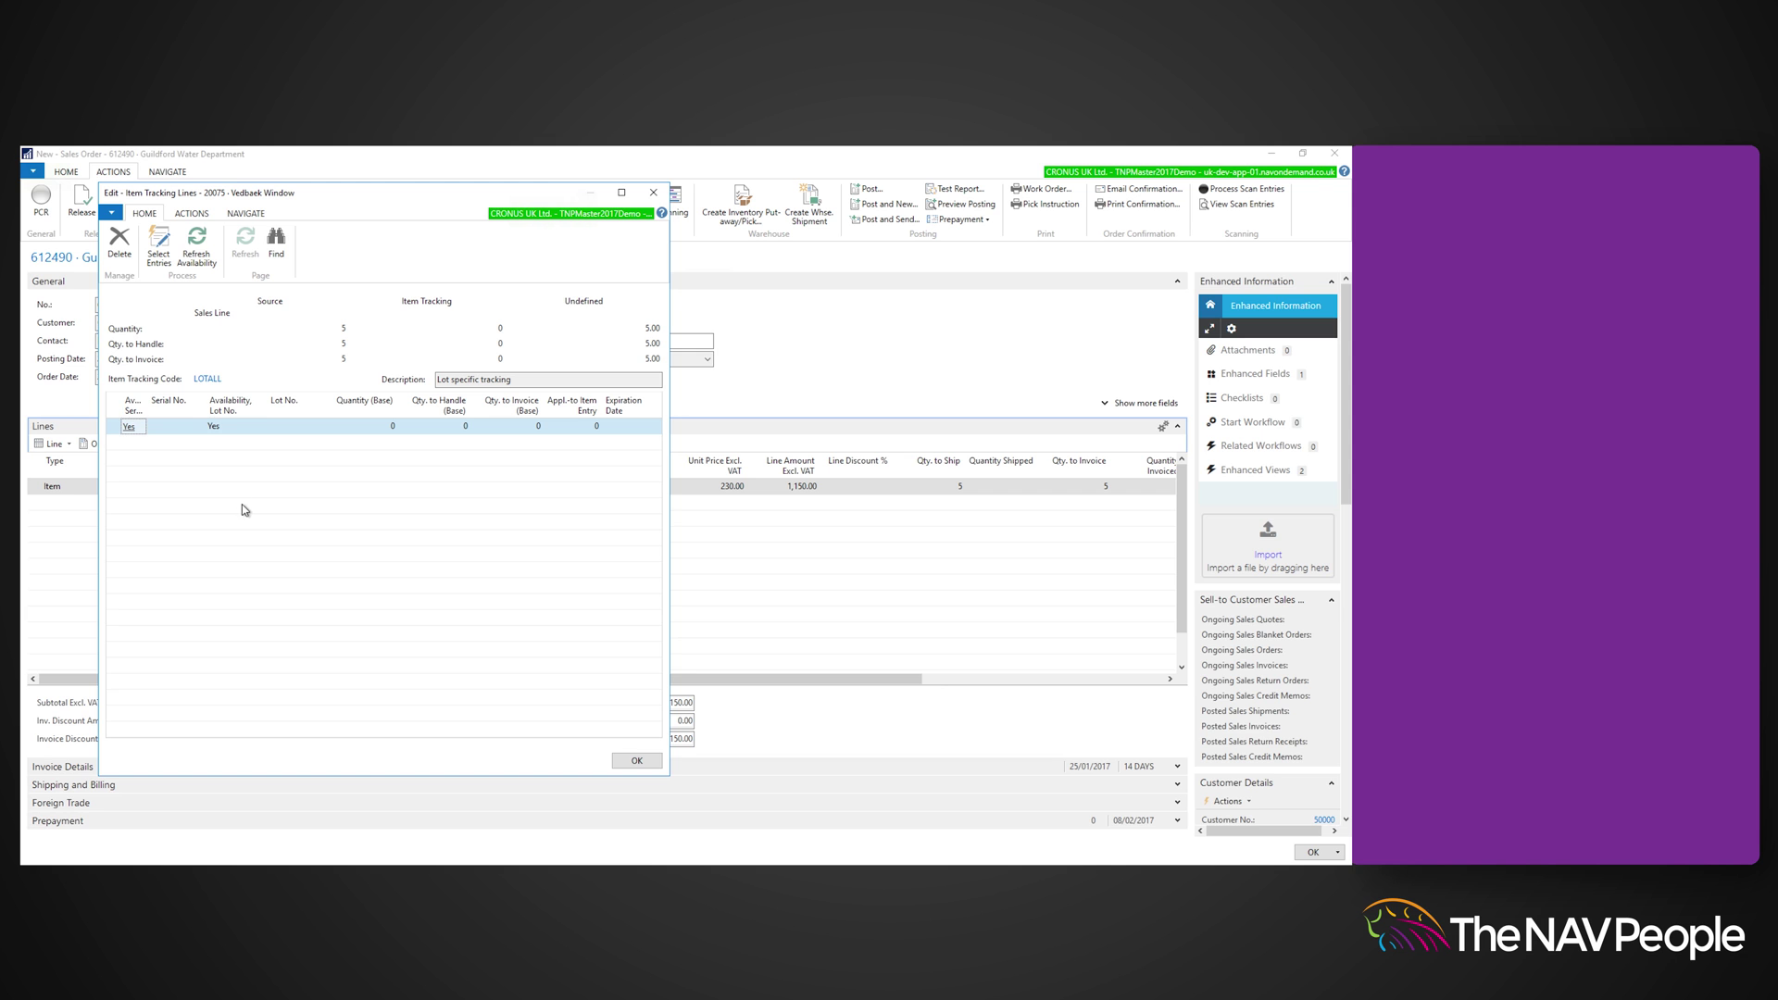
pyautogui.click(160, 249)
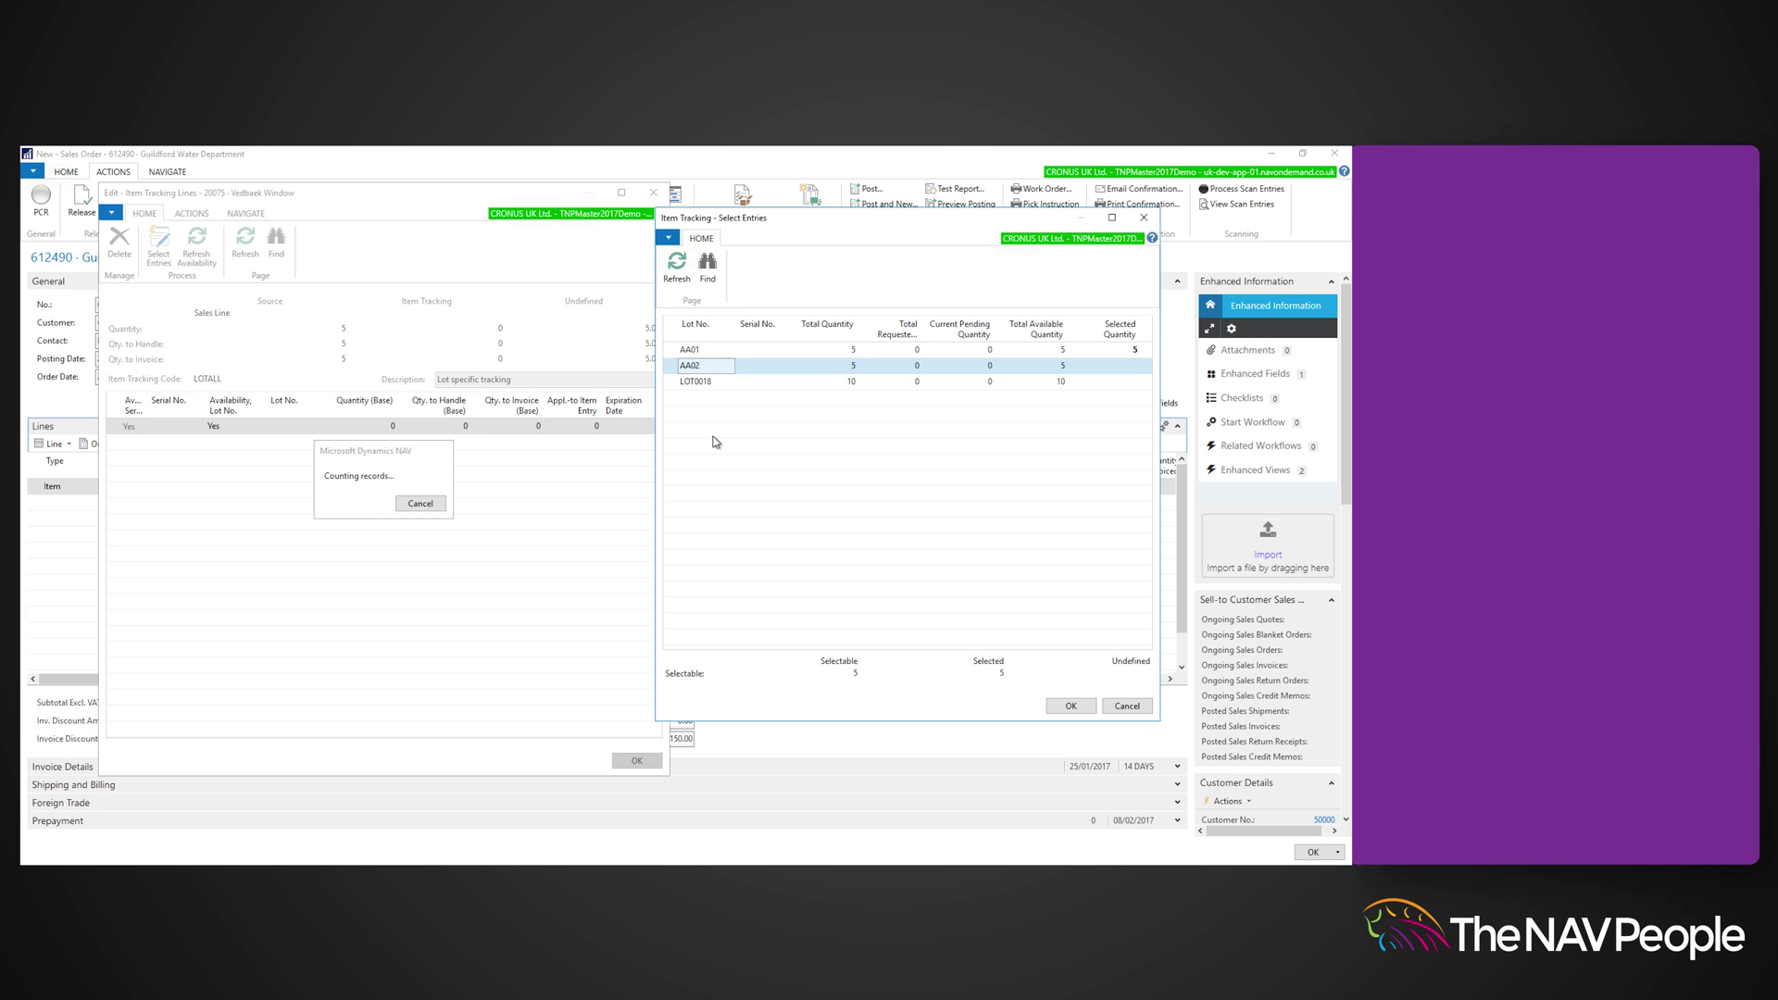
pyautogui.click(694, 382)
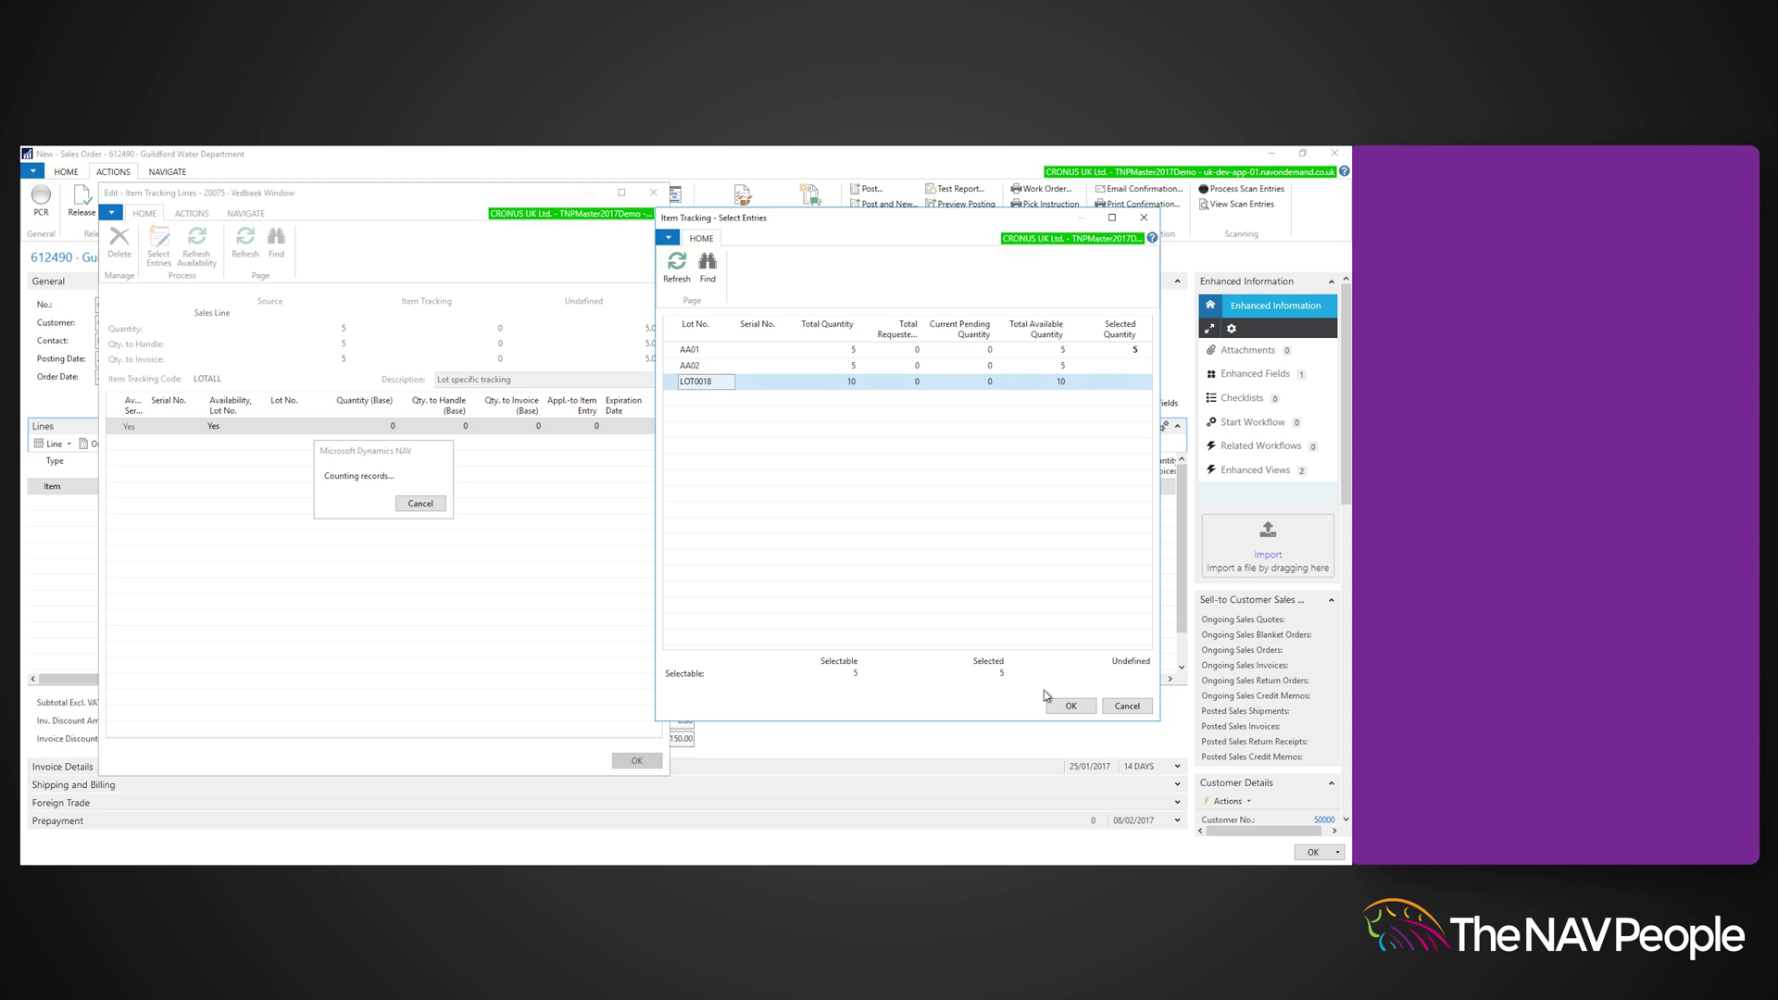
pyautogui.click(1071, 706)
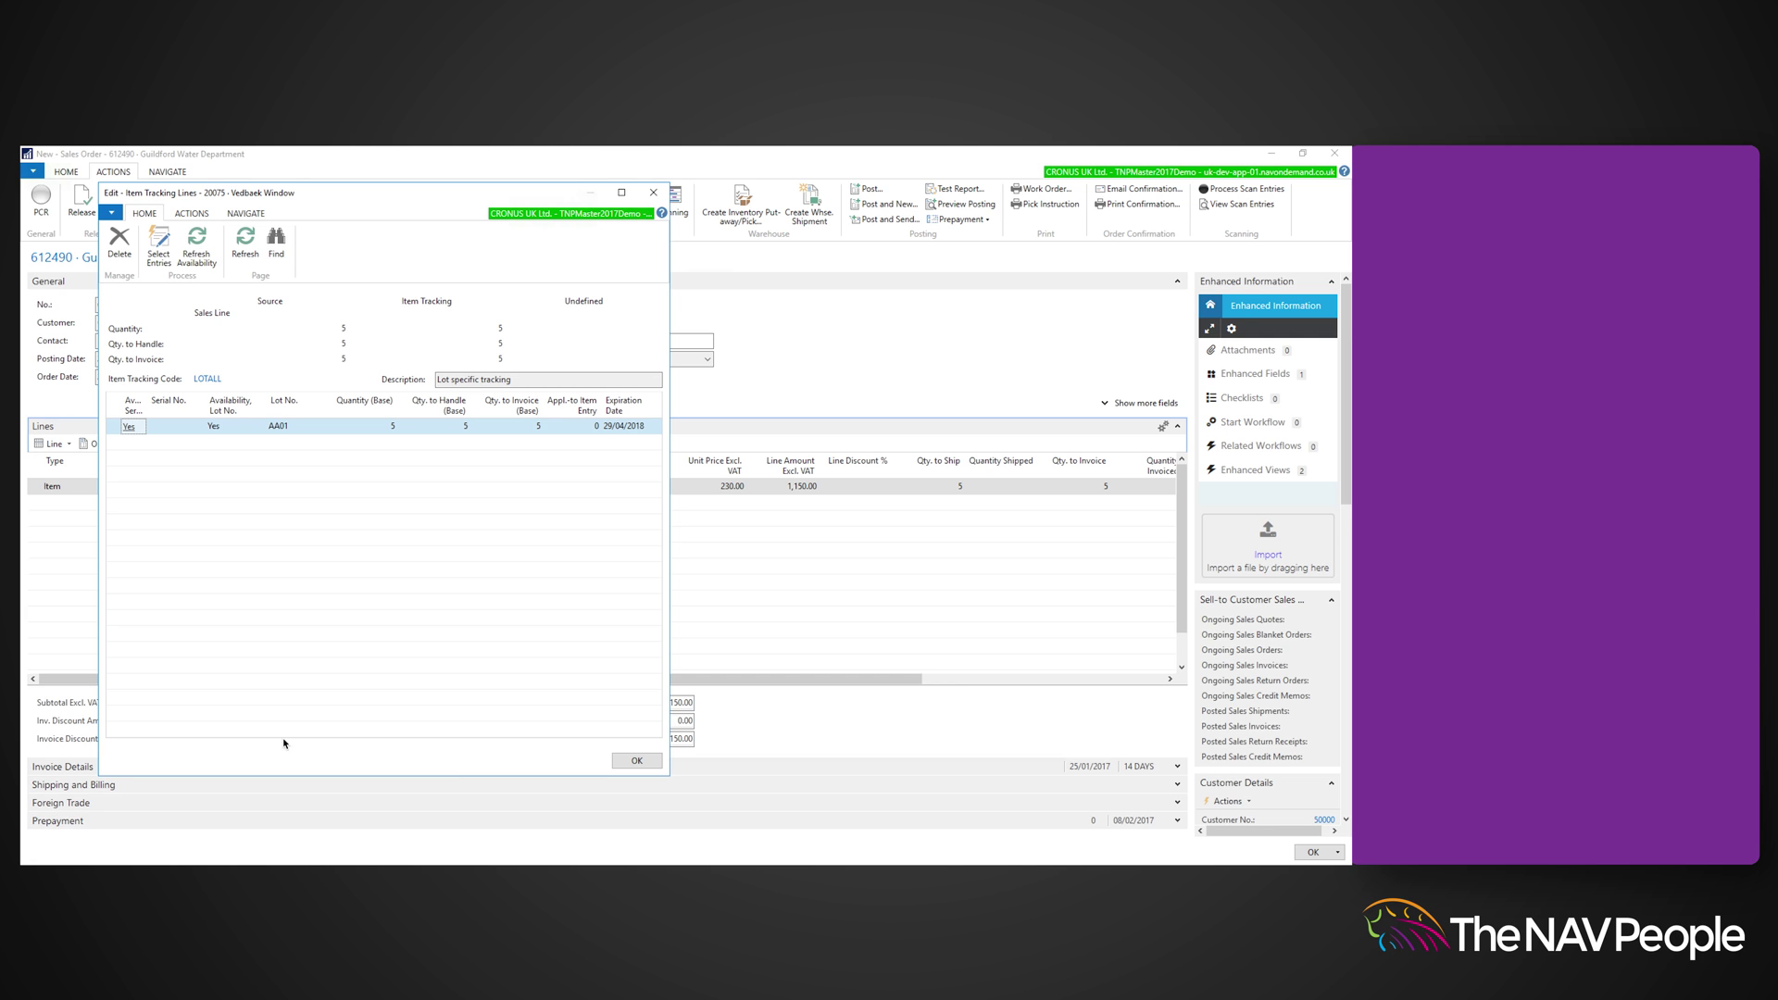
# Close item tracking and post sales order 612490 as Ship and Invoice
pyautogui.click(637, 761)
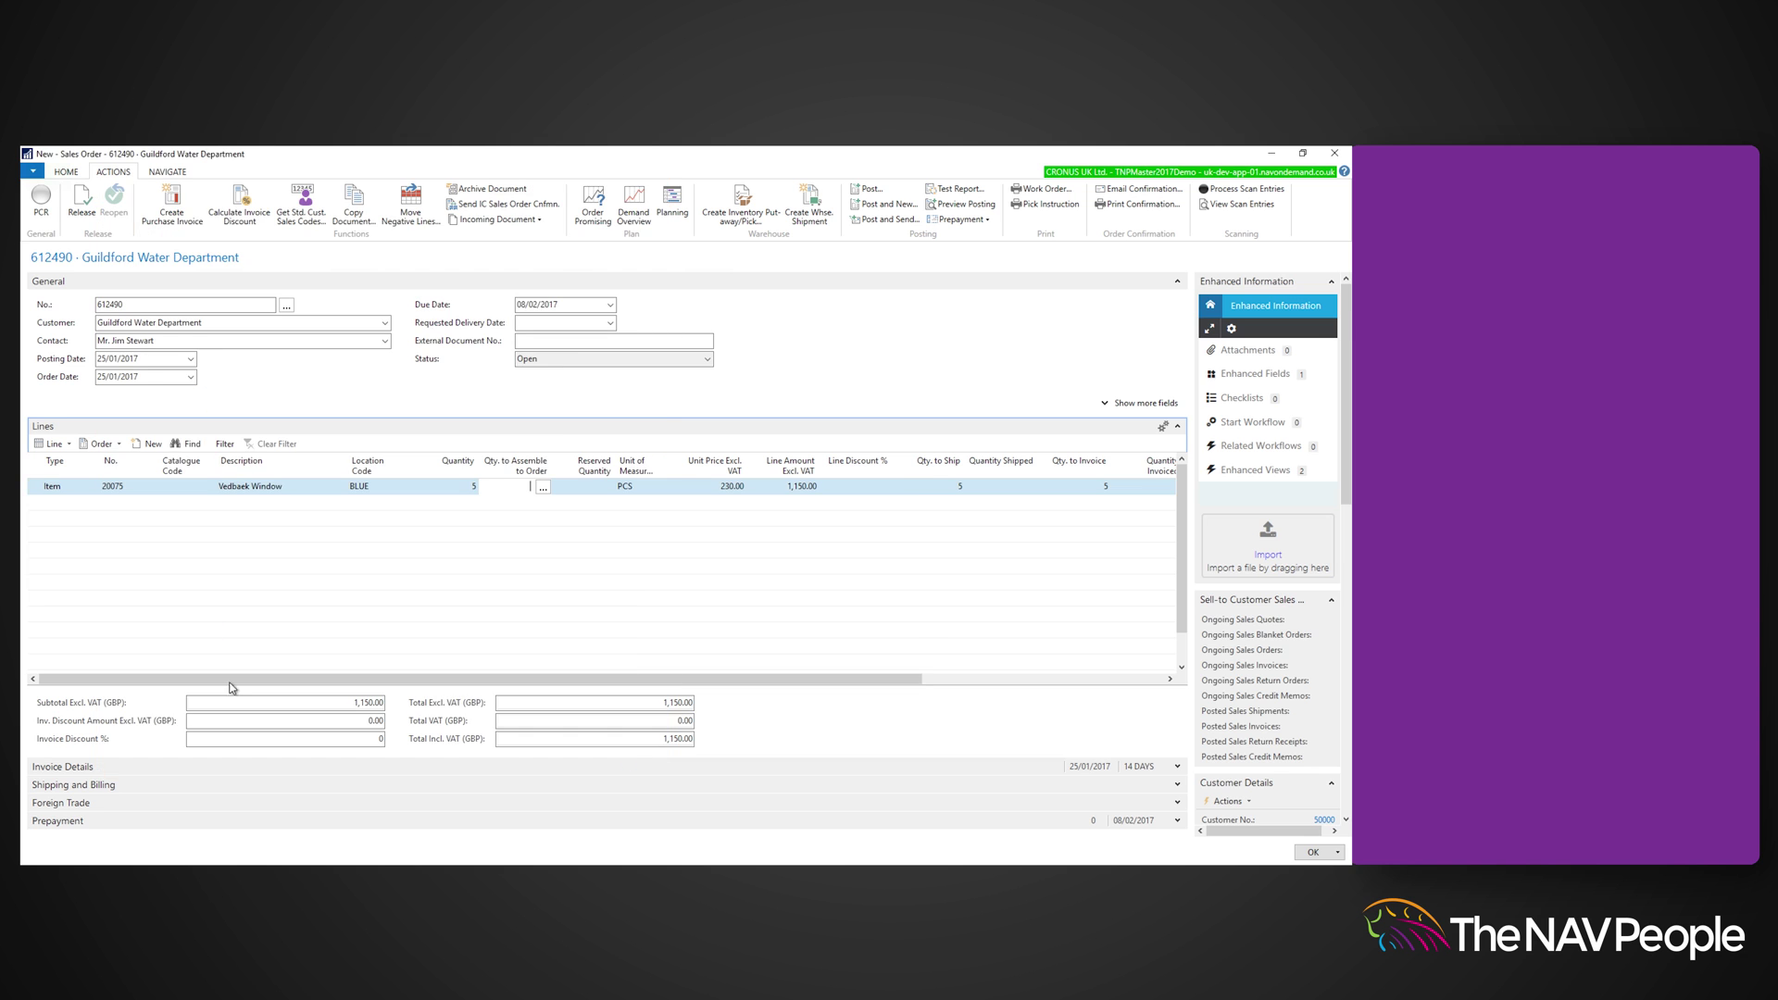
pyautogui.click(307, 601)
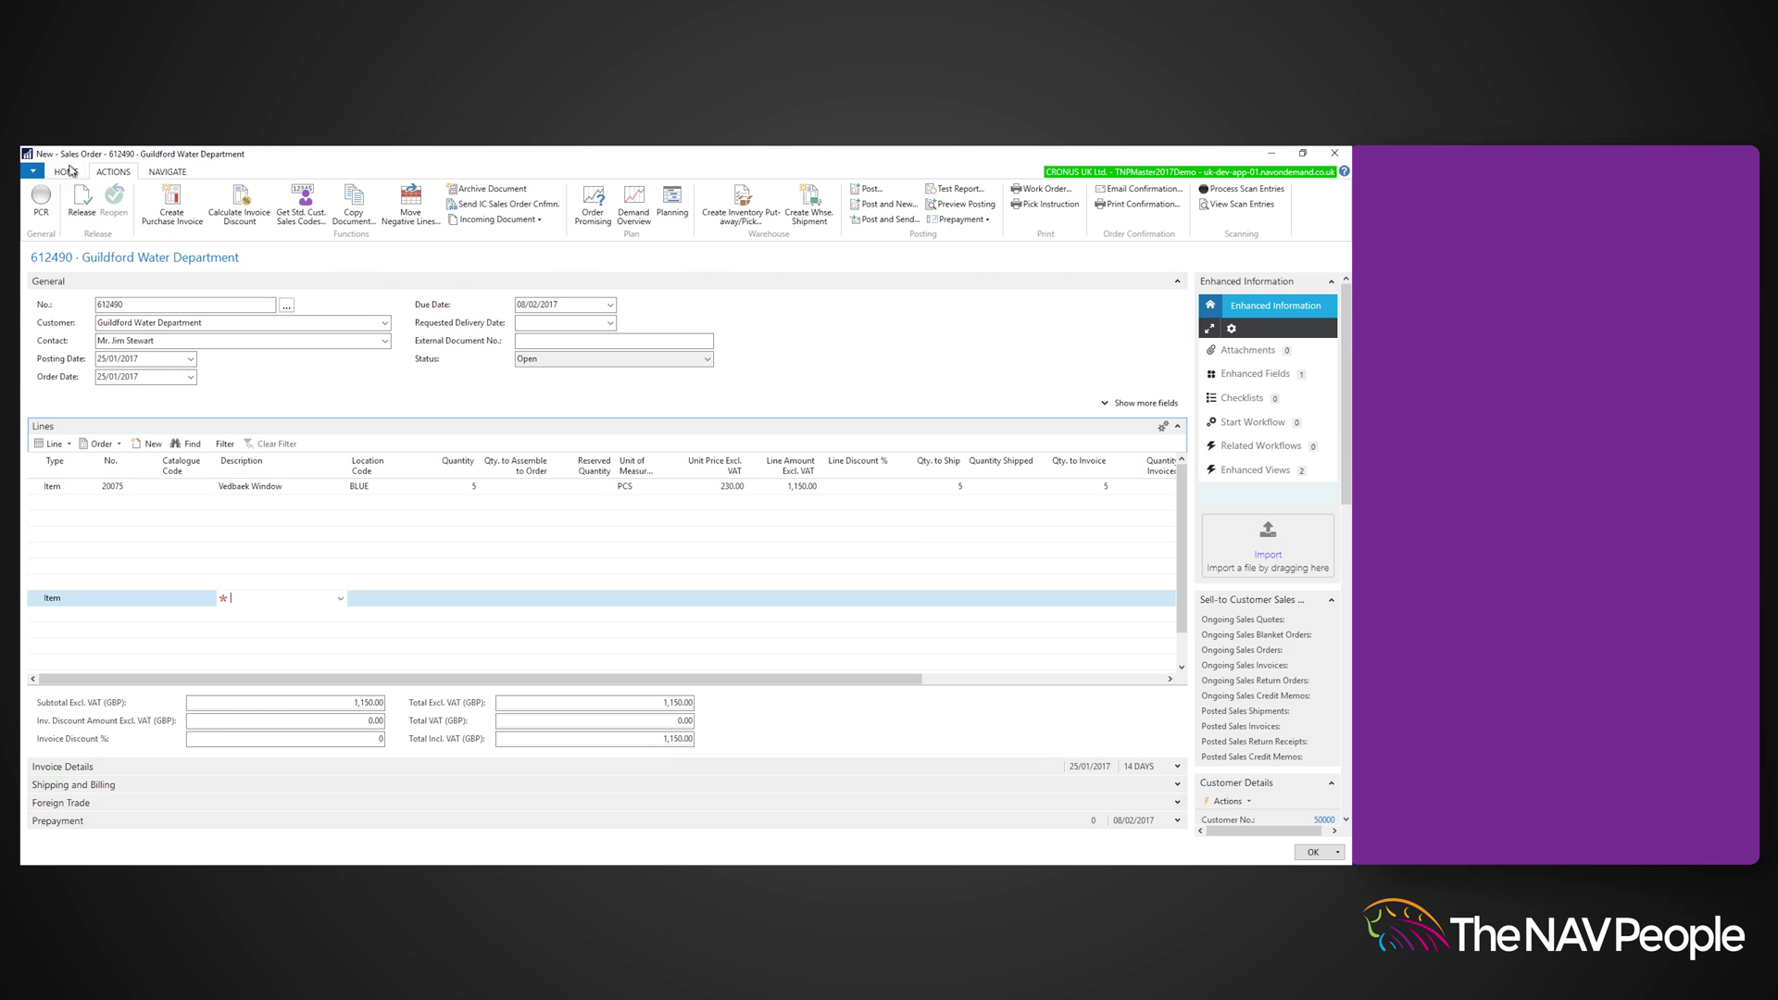
pyautogui.click(68, 171)
pyautogui.click(385, 199)
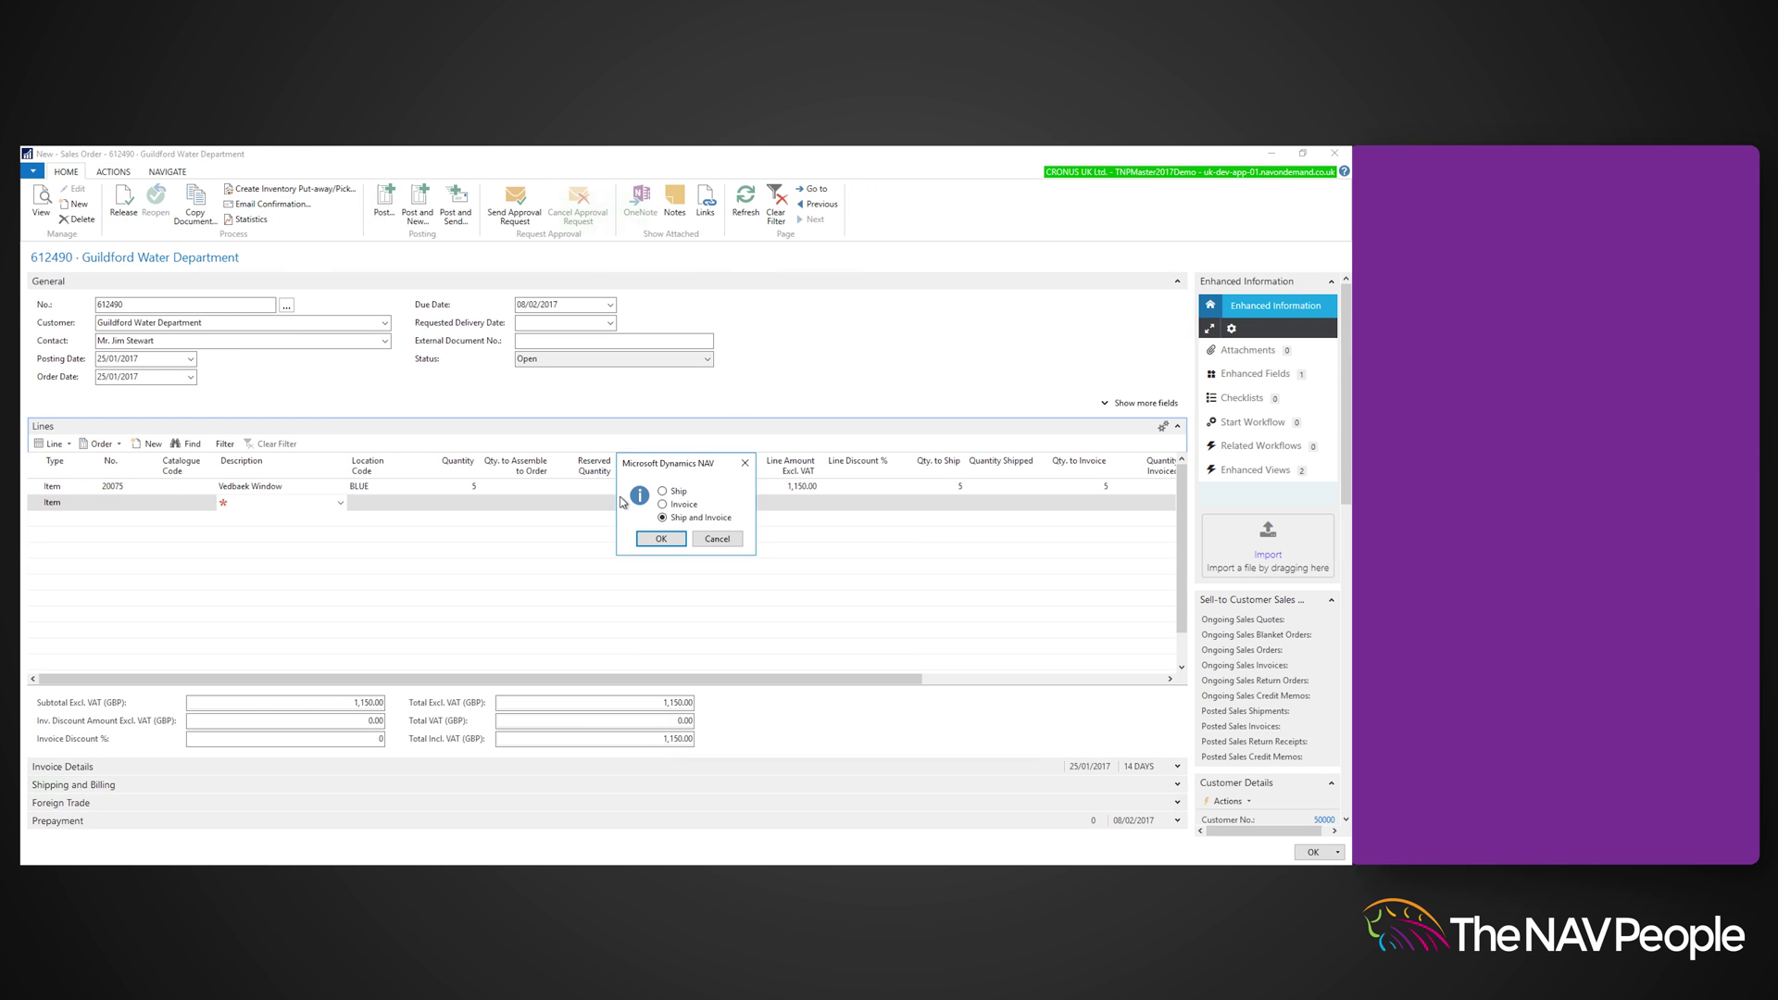
pyautogui.click(662, 539)
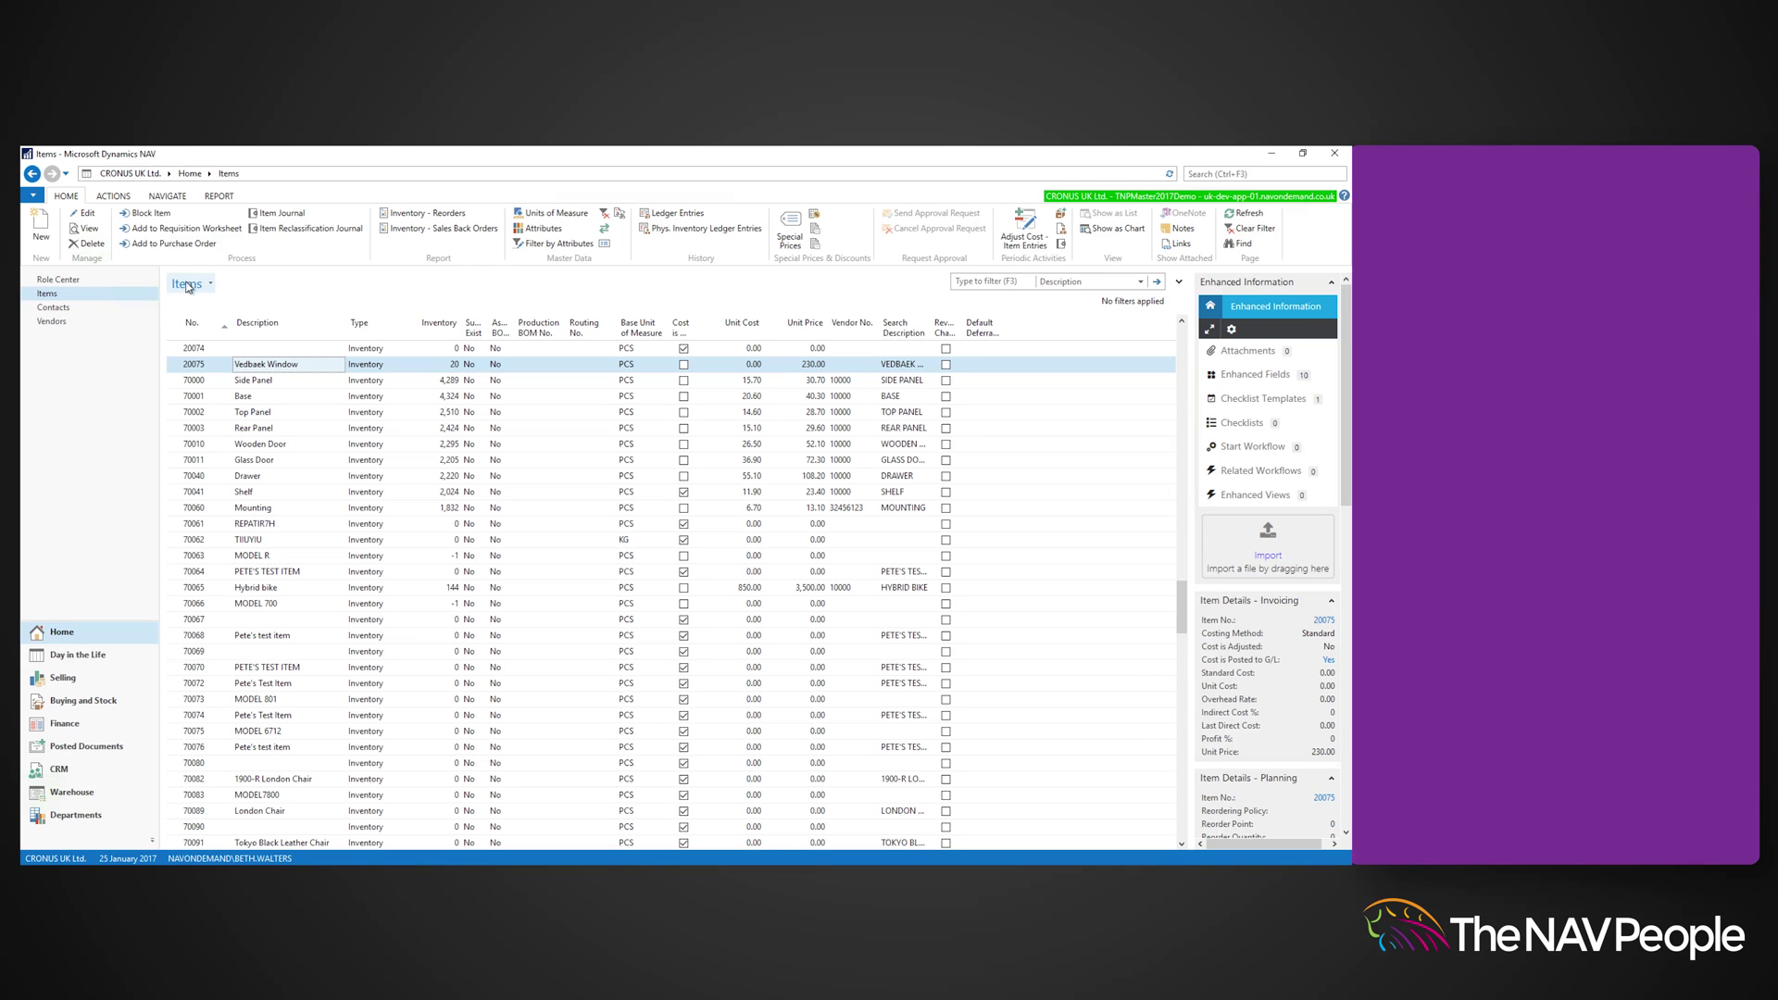
# Open the Vedbaek Window card and display its Item Tracking Entries
pyautogui.click(81, 214)
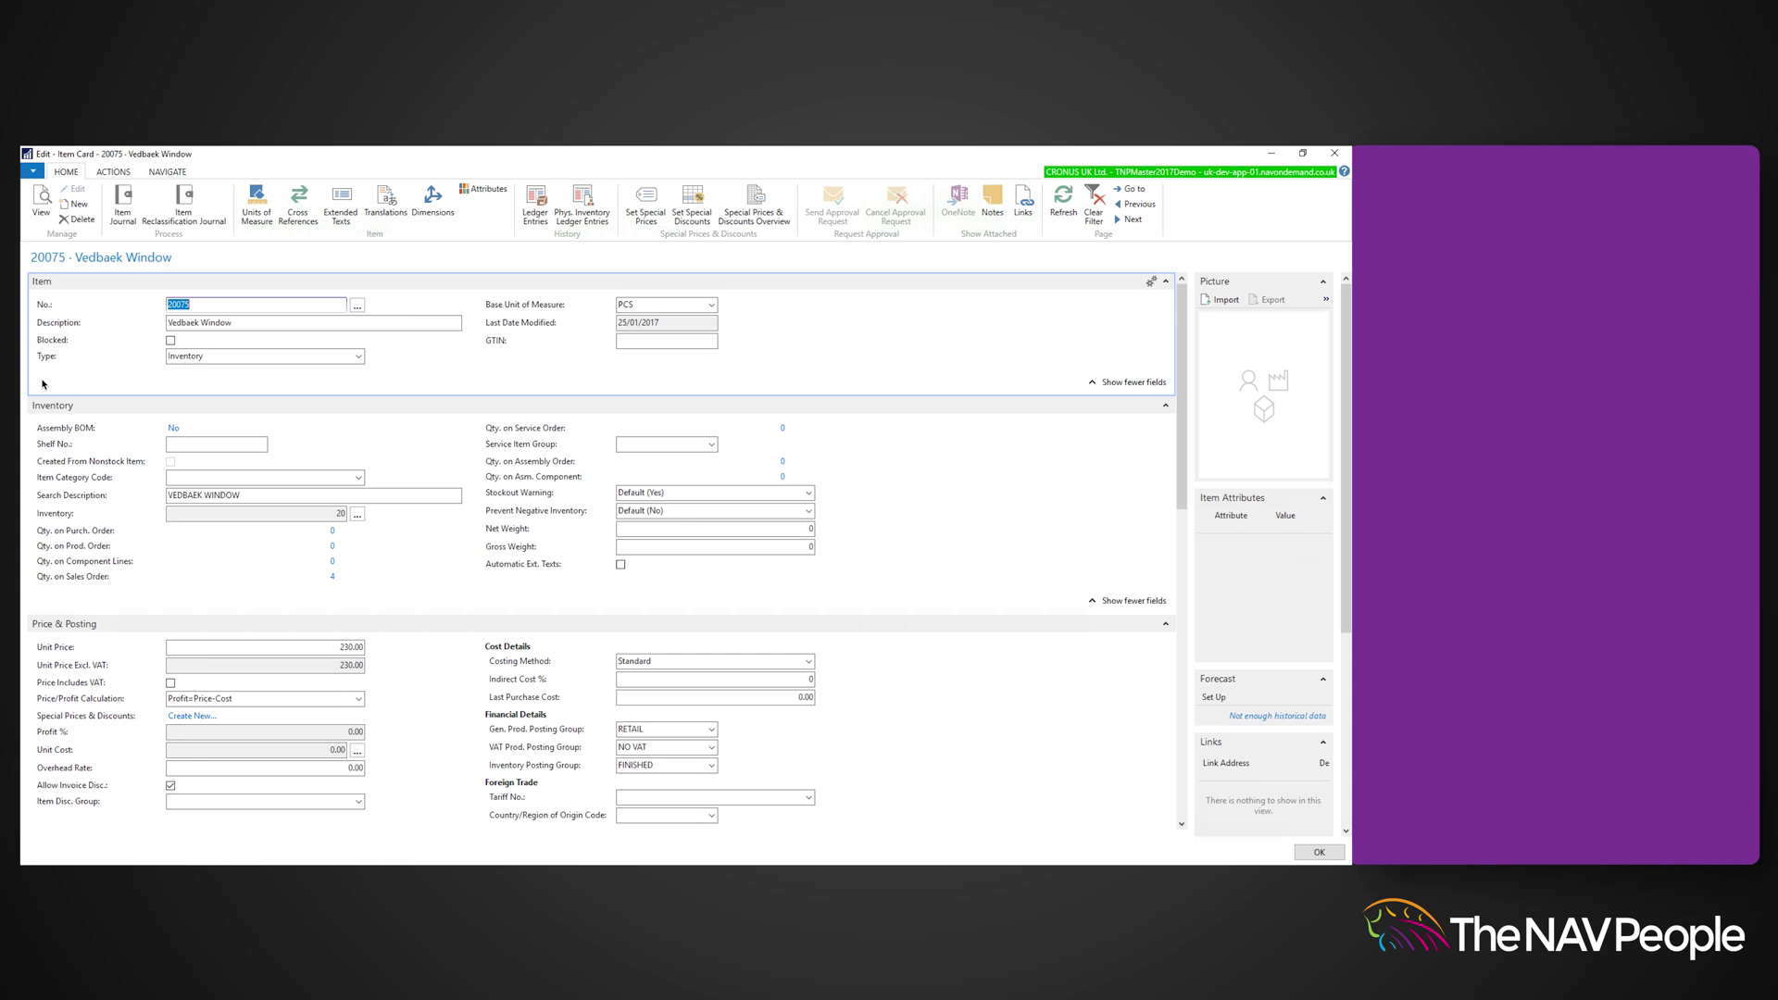
pyautogui.click(113, 172)
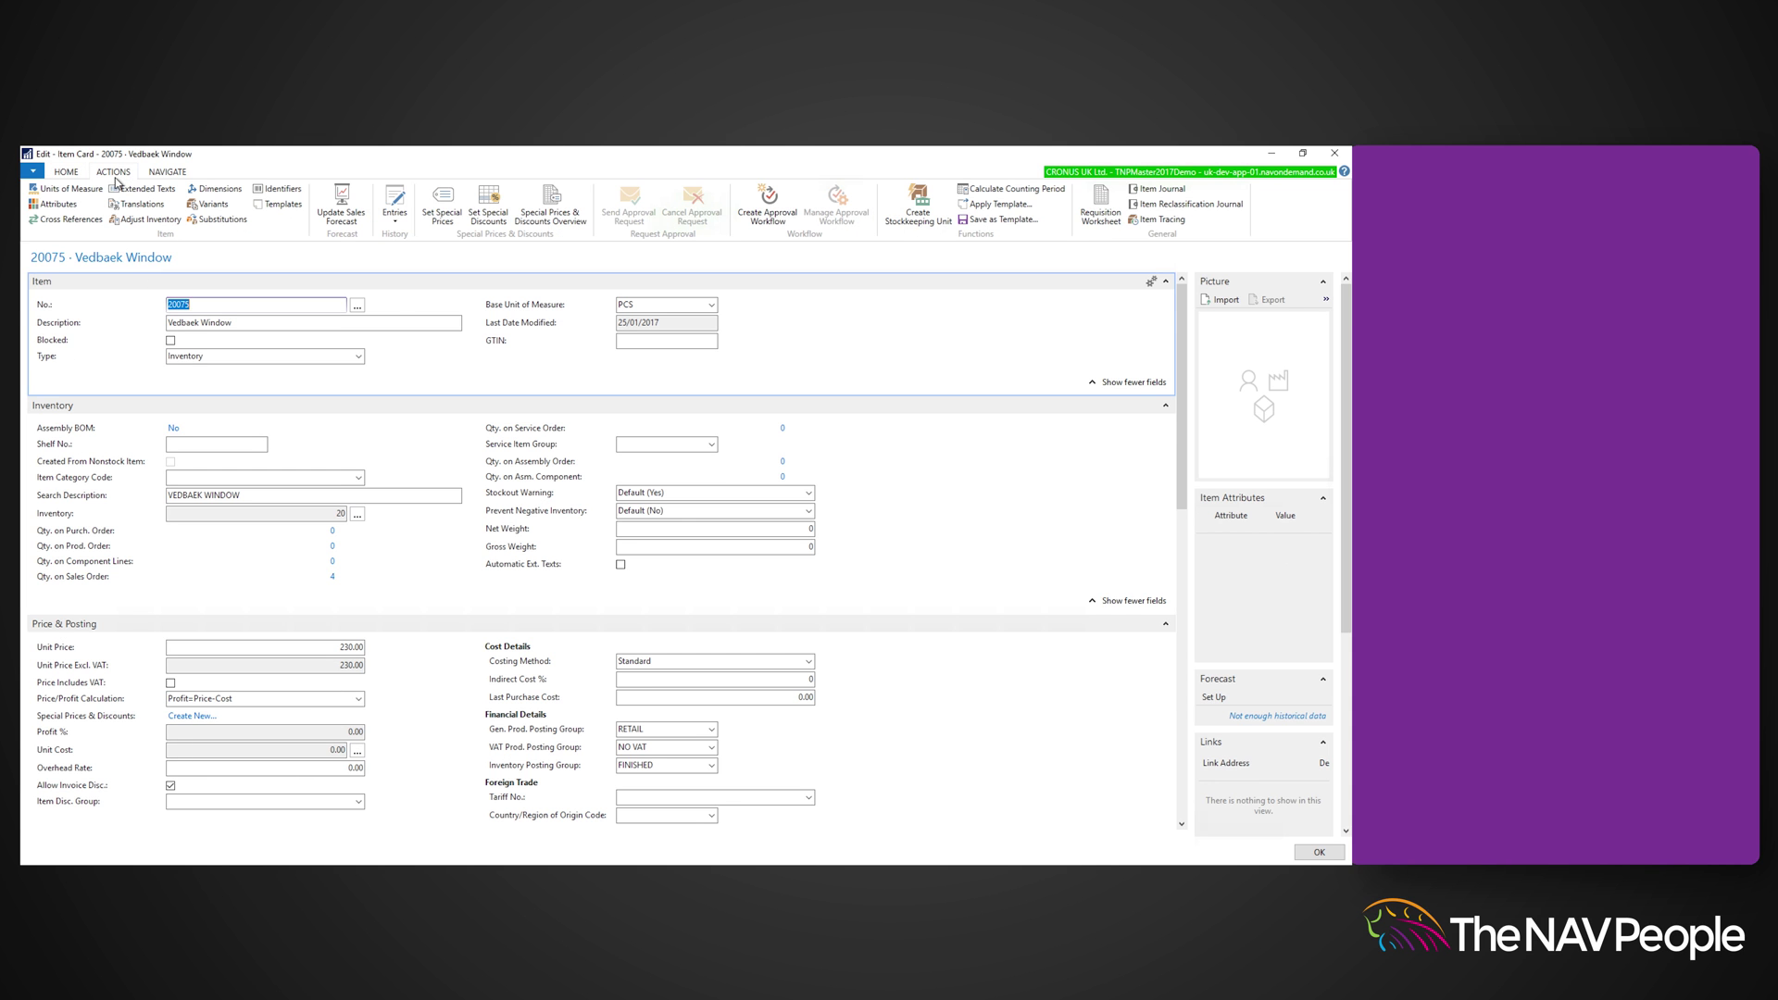
pyautogui.click(395, 199)
pyautogui.click(414, 297)
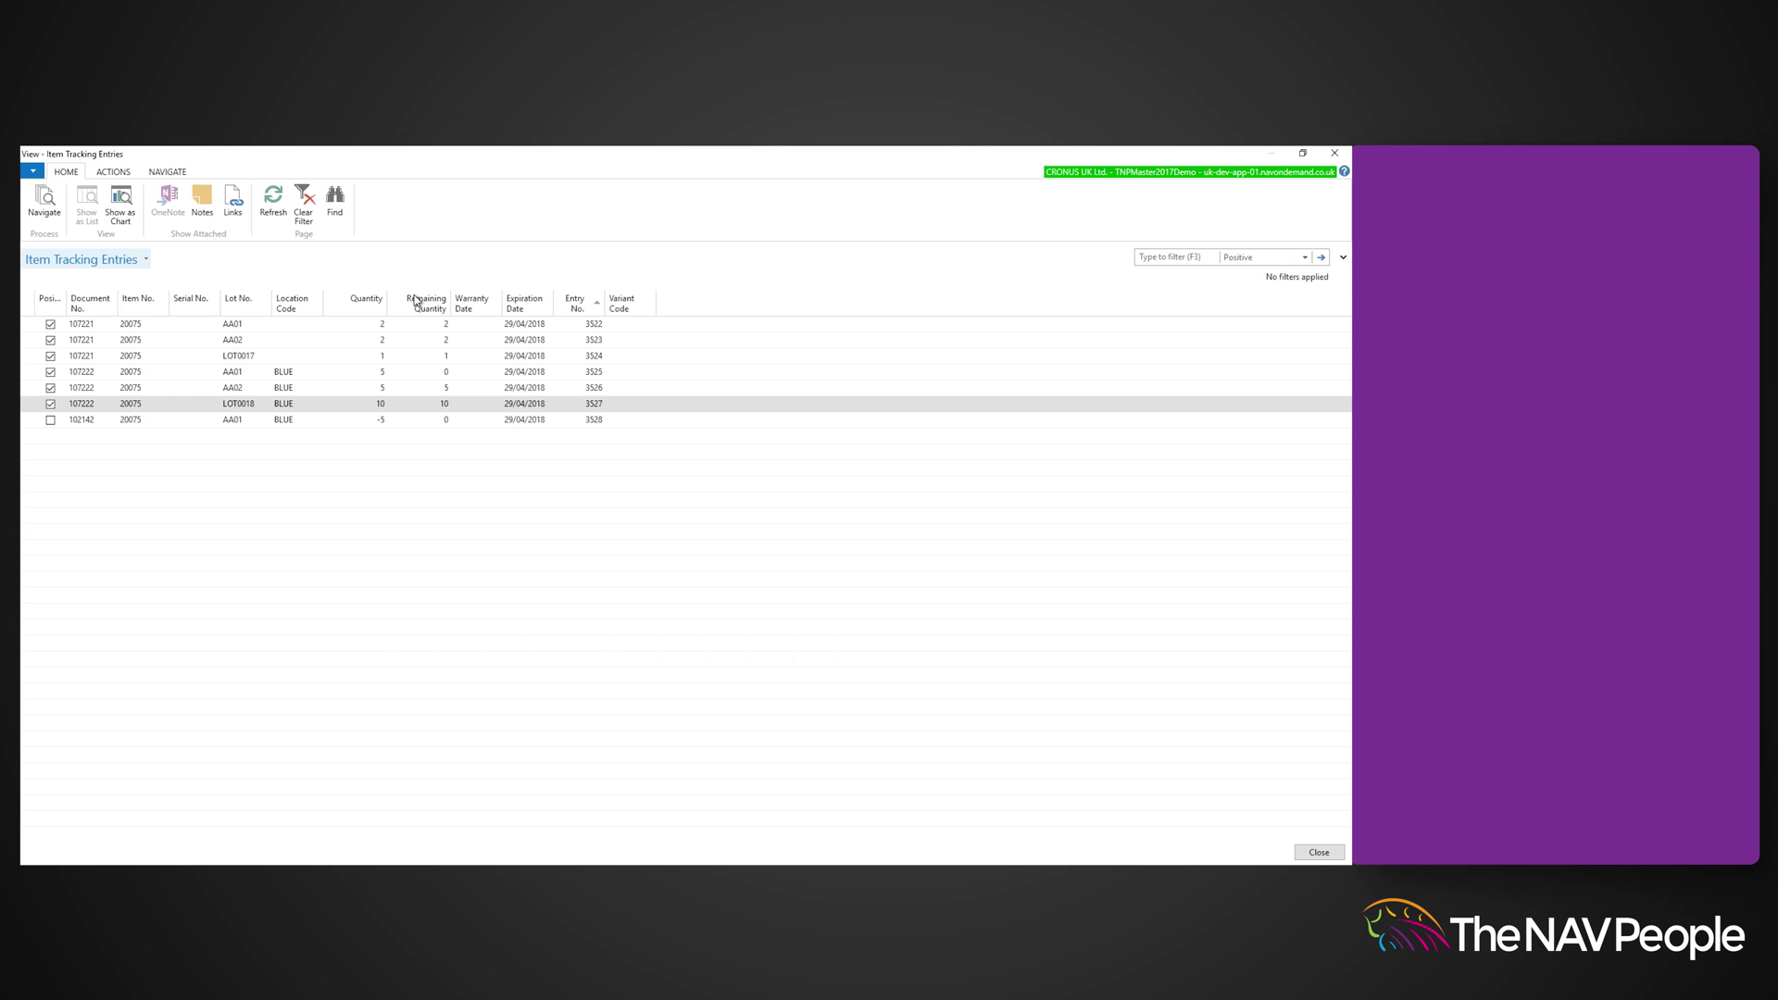